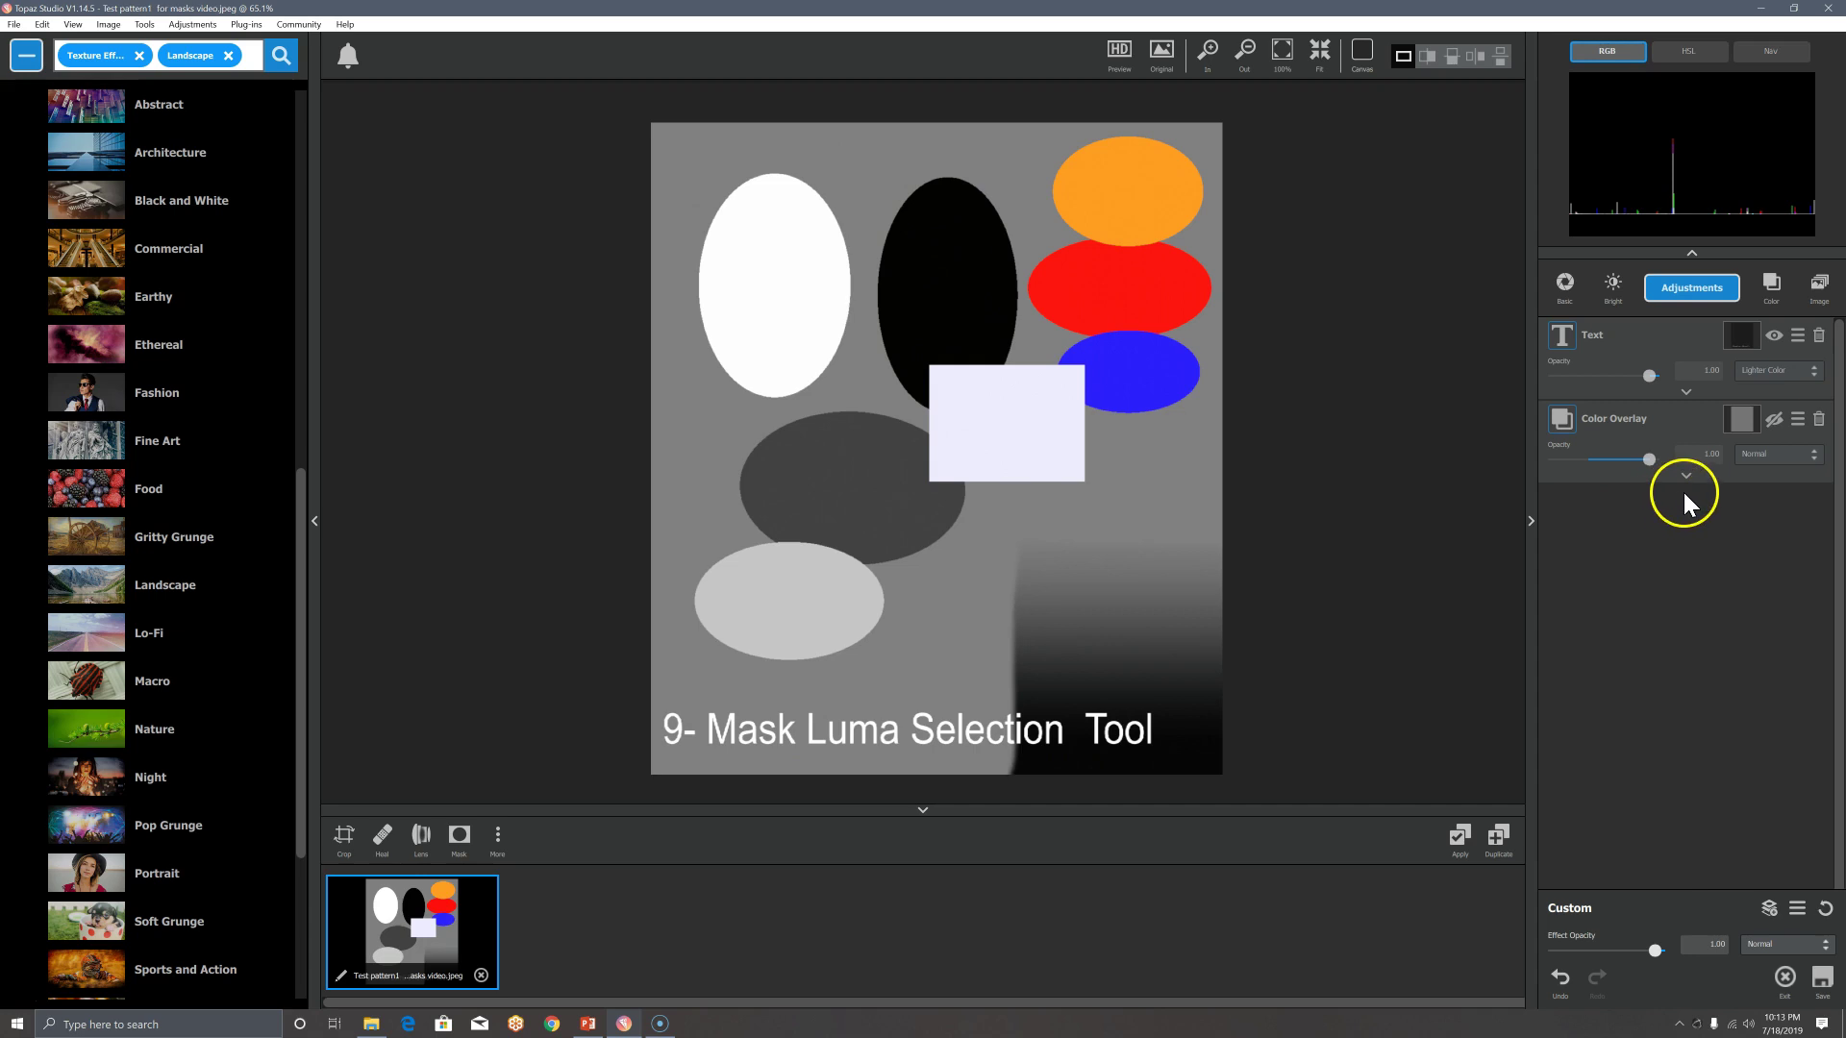
Make the Color Overlay visible on the test pattern and invert its mask to hide the green overlay.
{"action": "left_click", "coordinate": [1773, 420]}
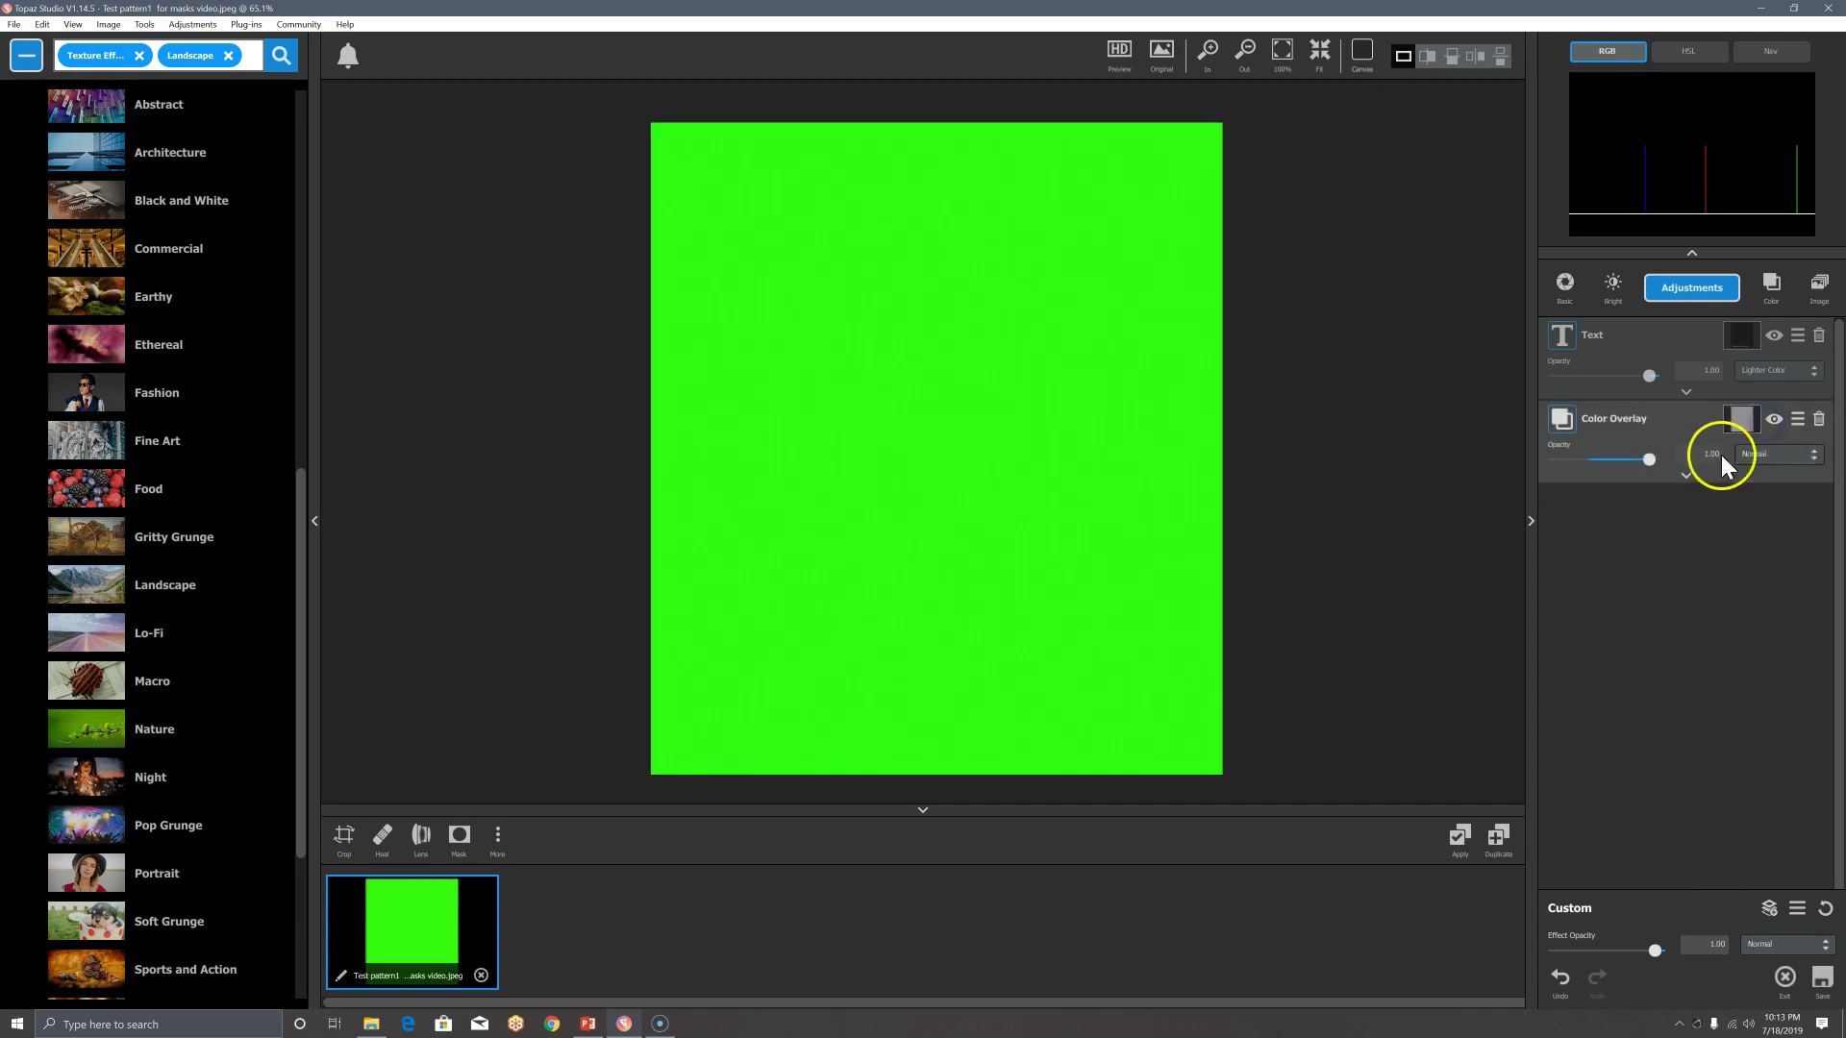
{"action": "left_click", "coordinate": [1741, 427]}
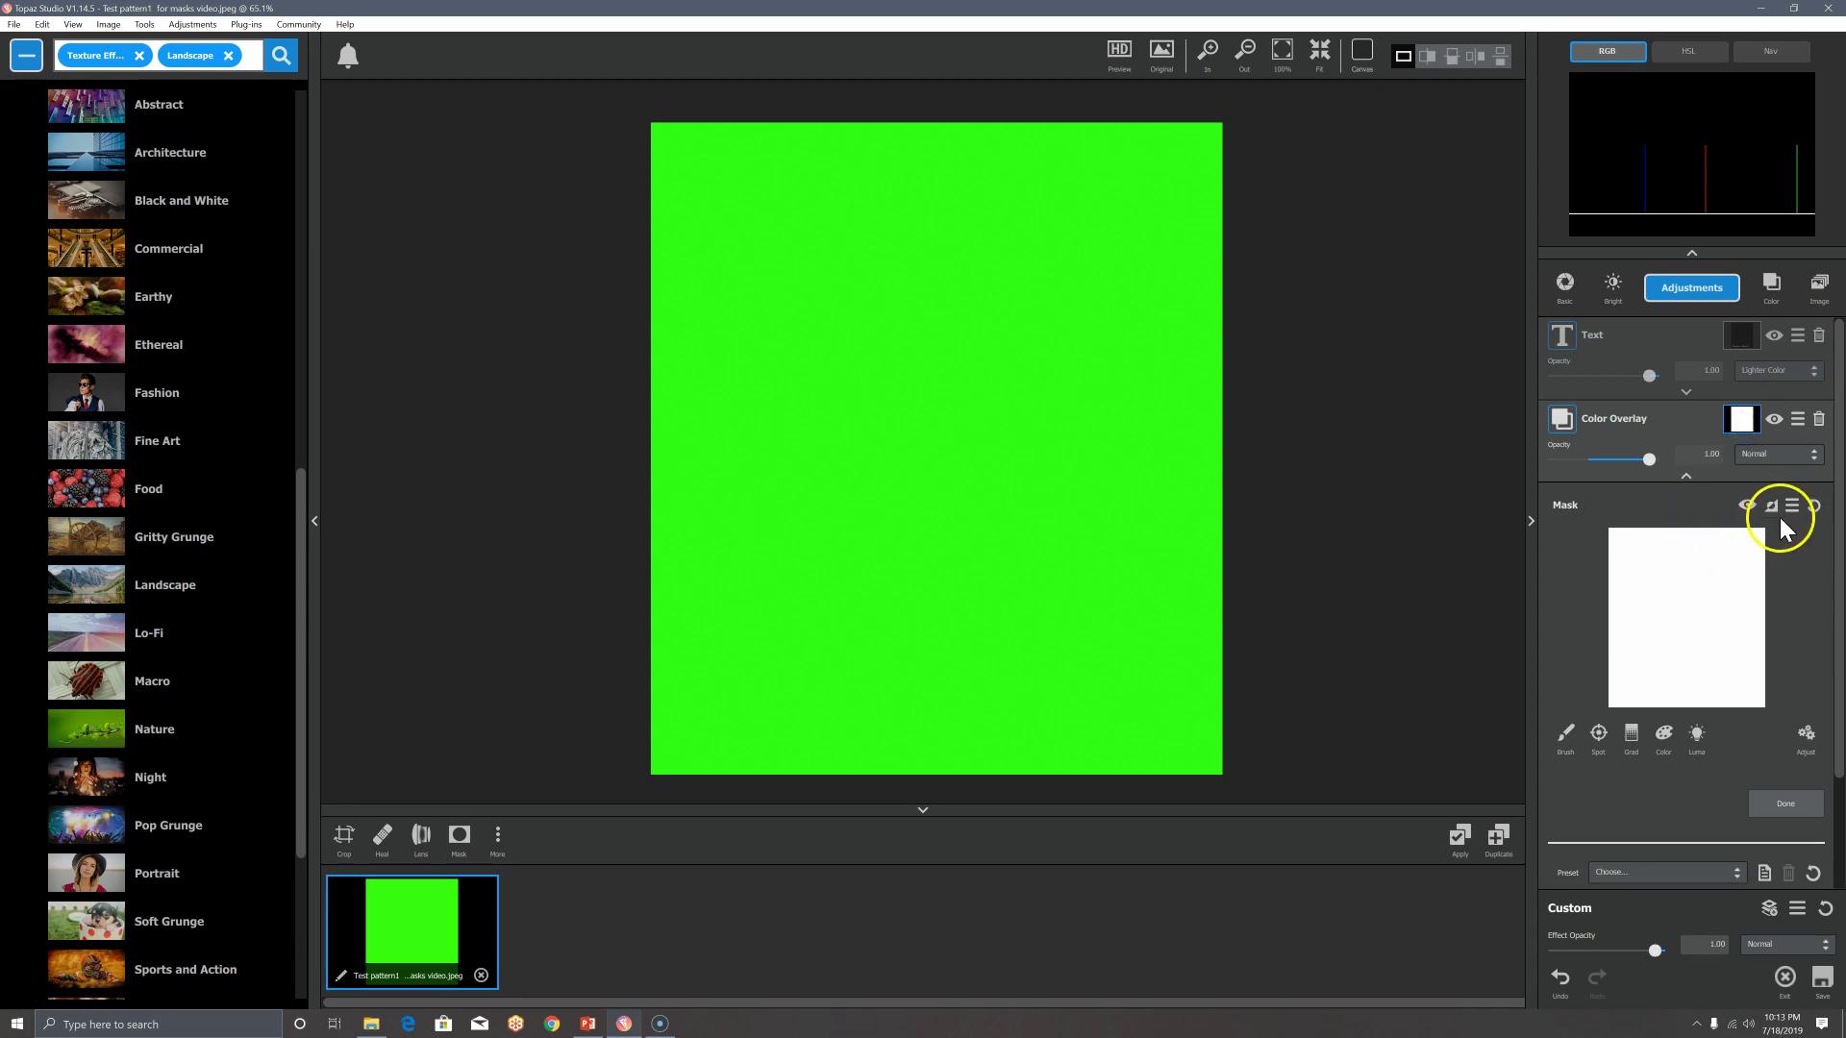
{"action": "left_click", "coordinate": [1771, 509]}
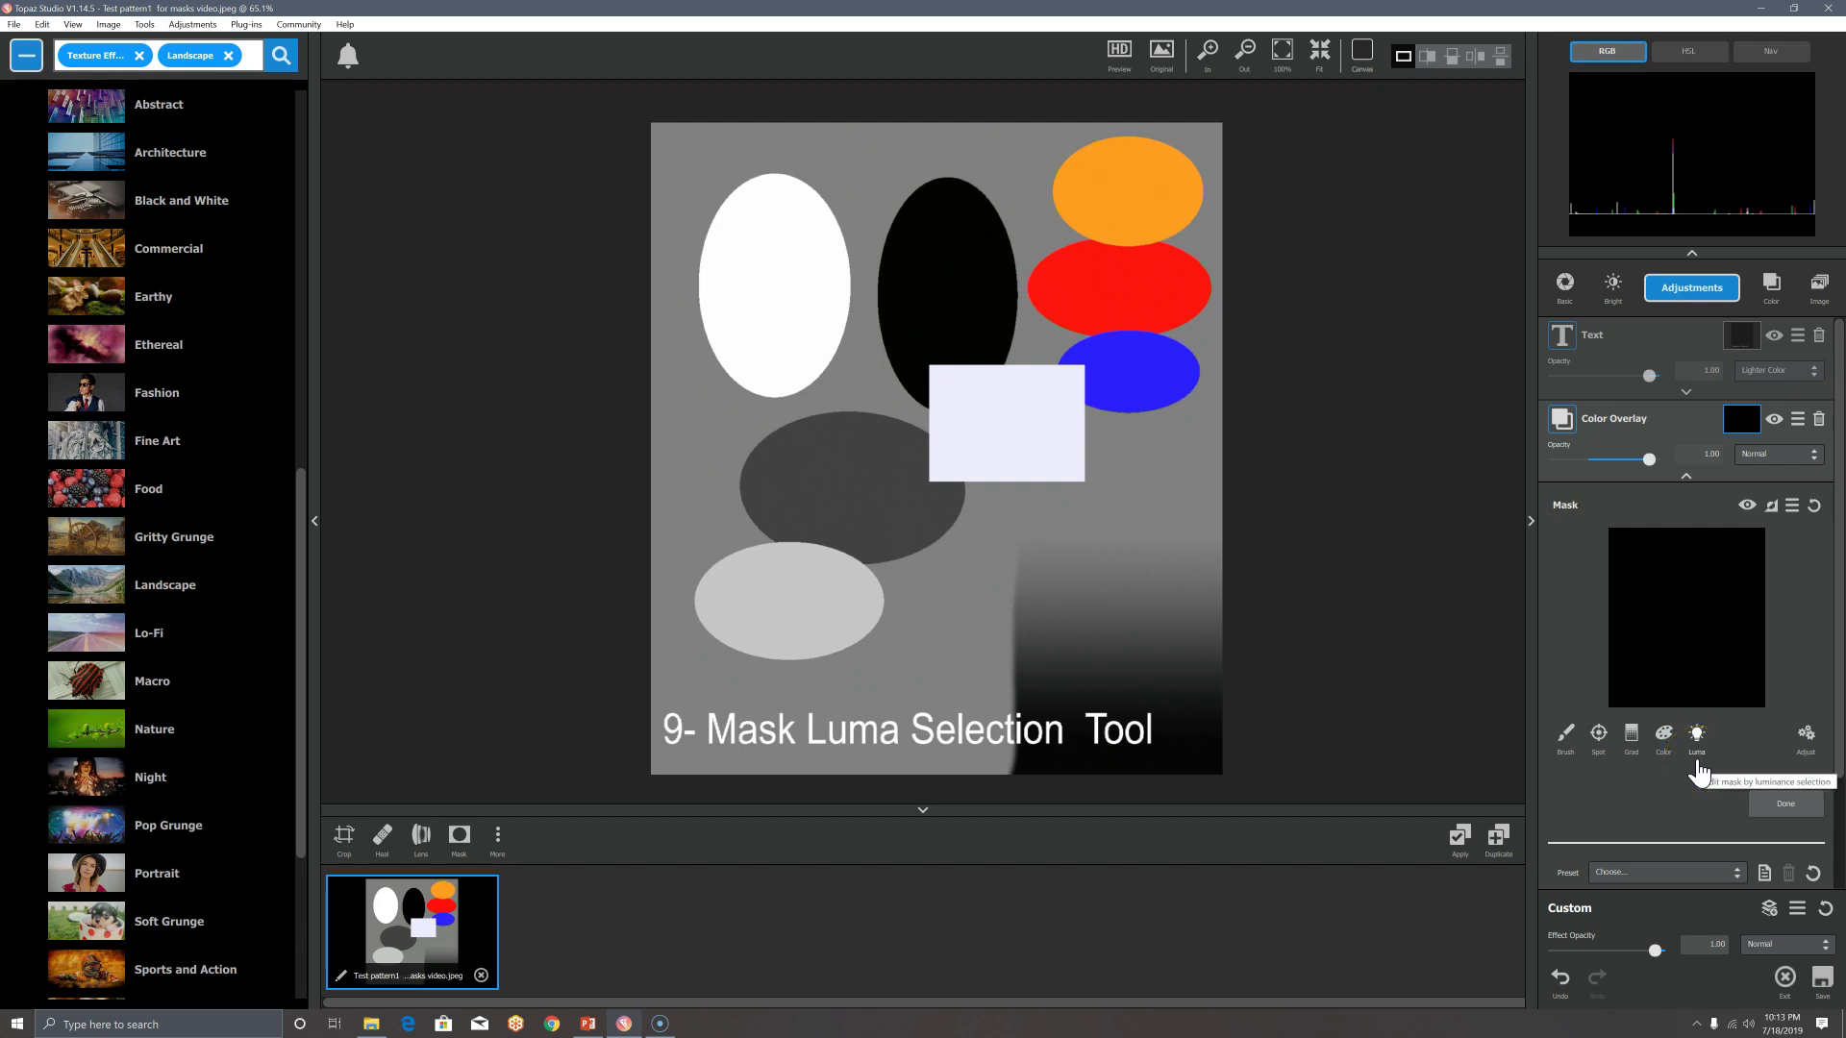
Start a luminosity selection on the Color Overlay mask, sample the white ellipse and narrow the Range nearly to its minimum.
{"action": "left_click", "coordinate": [1698, 738]}
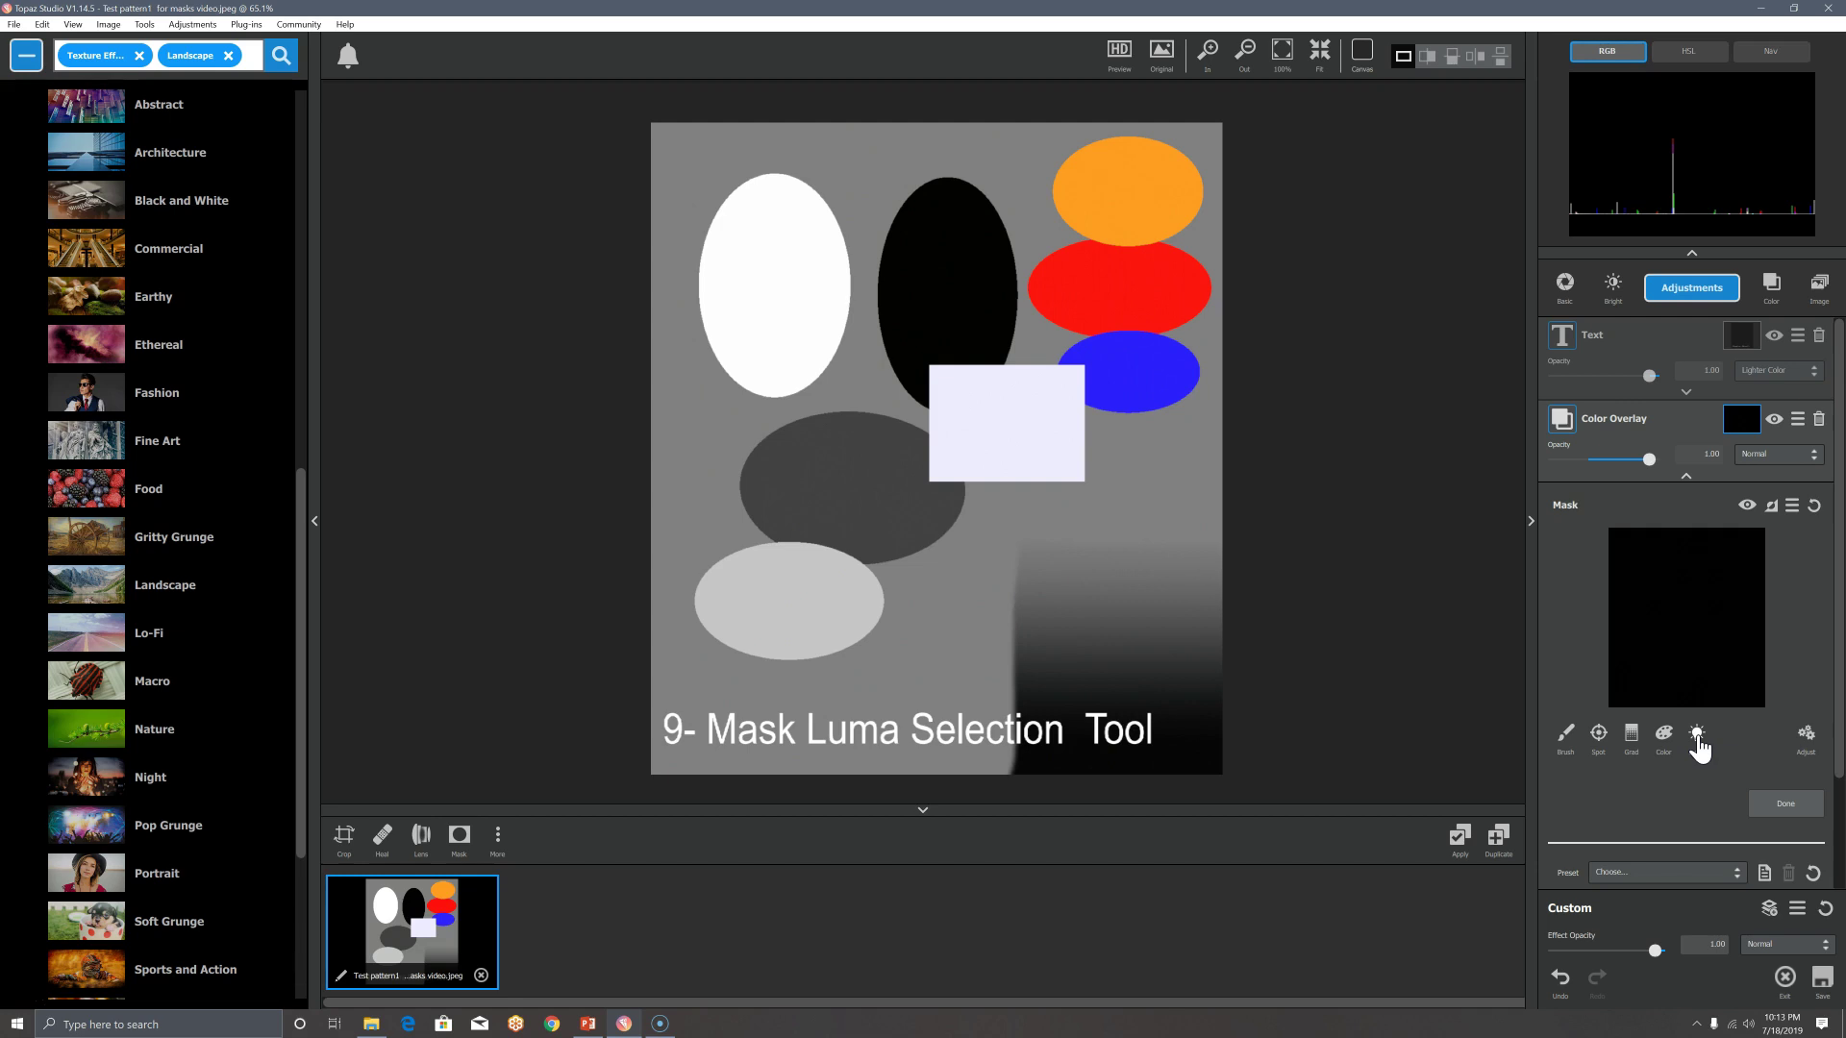
{"action": "left_click", "coordinate": [1697, 739]}
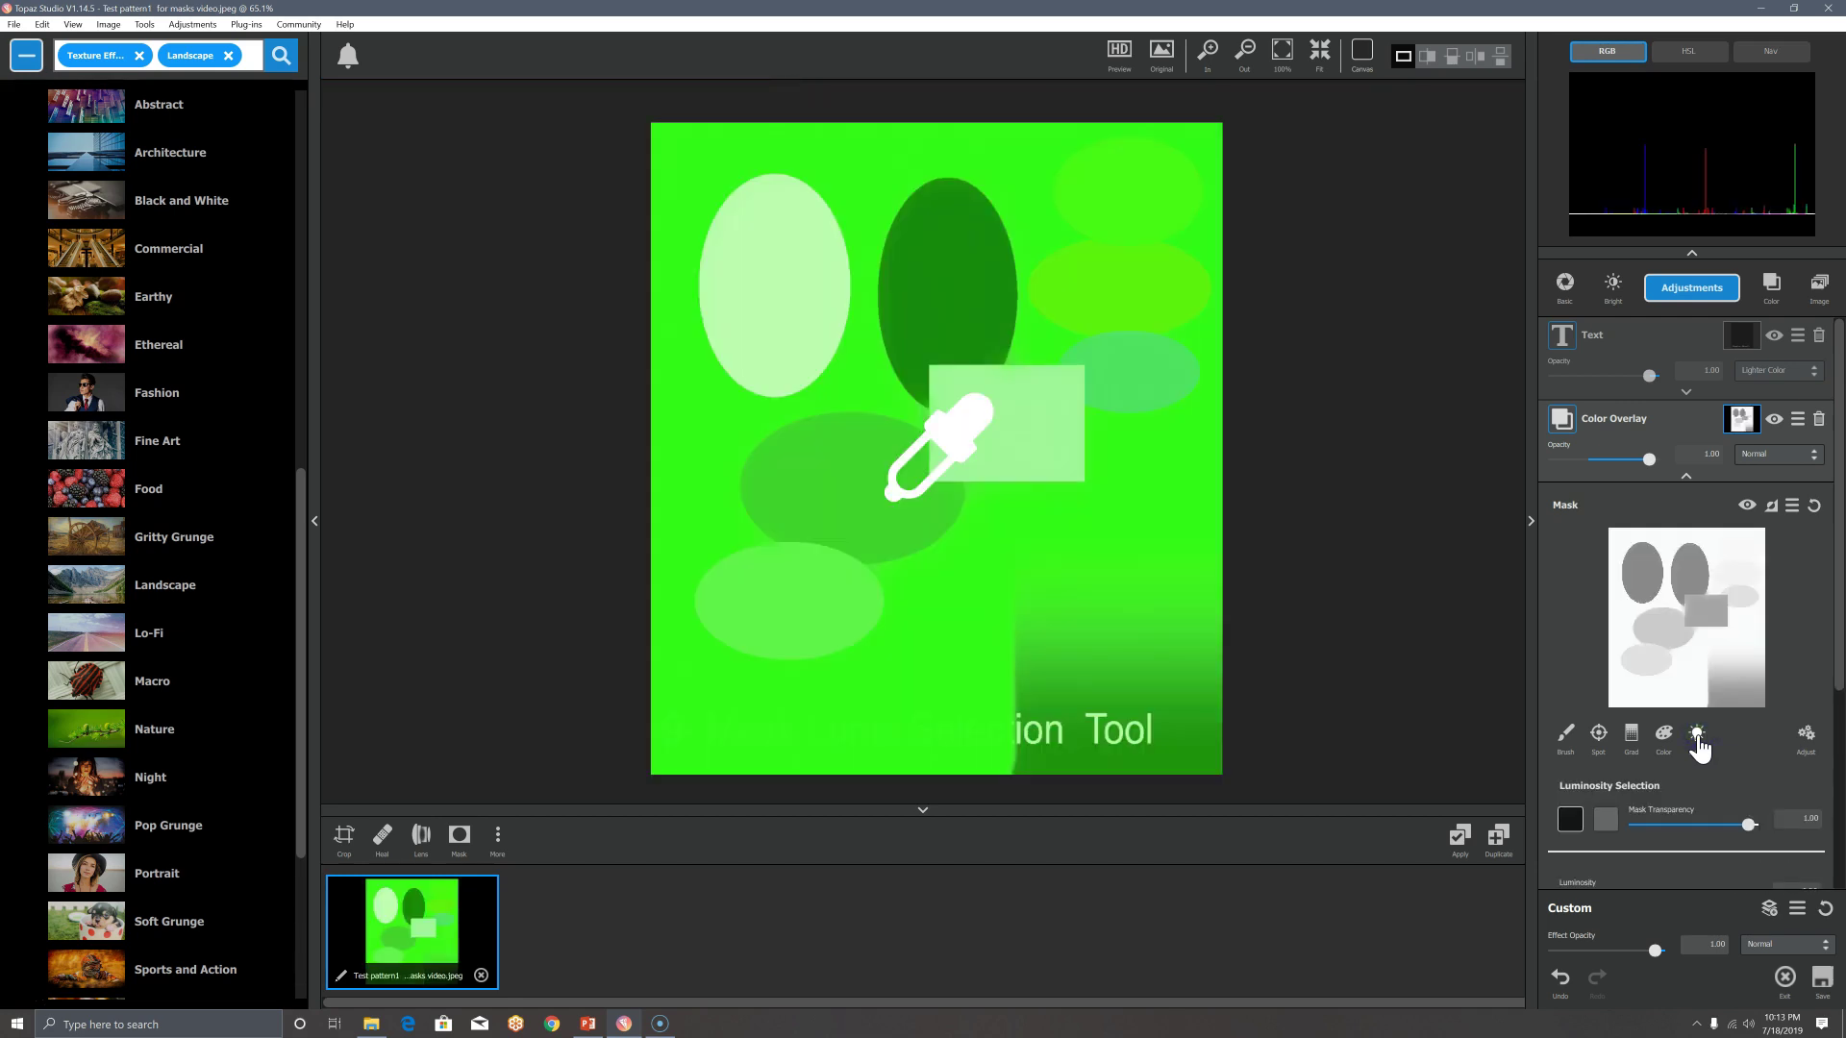
{"action": "left_click", "coordinate": [790, 304]}
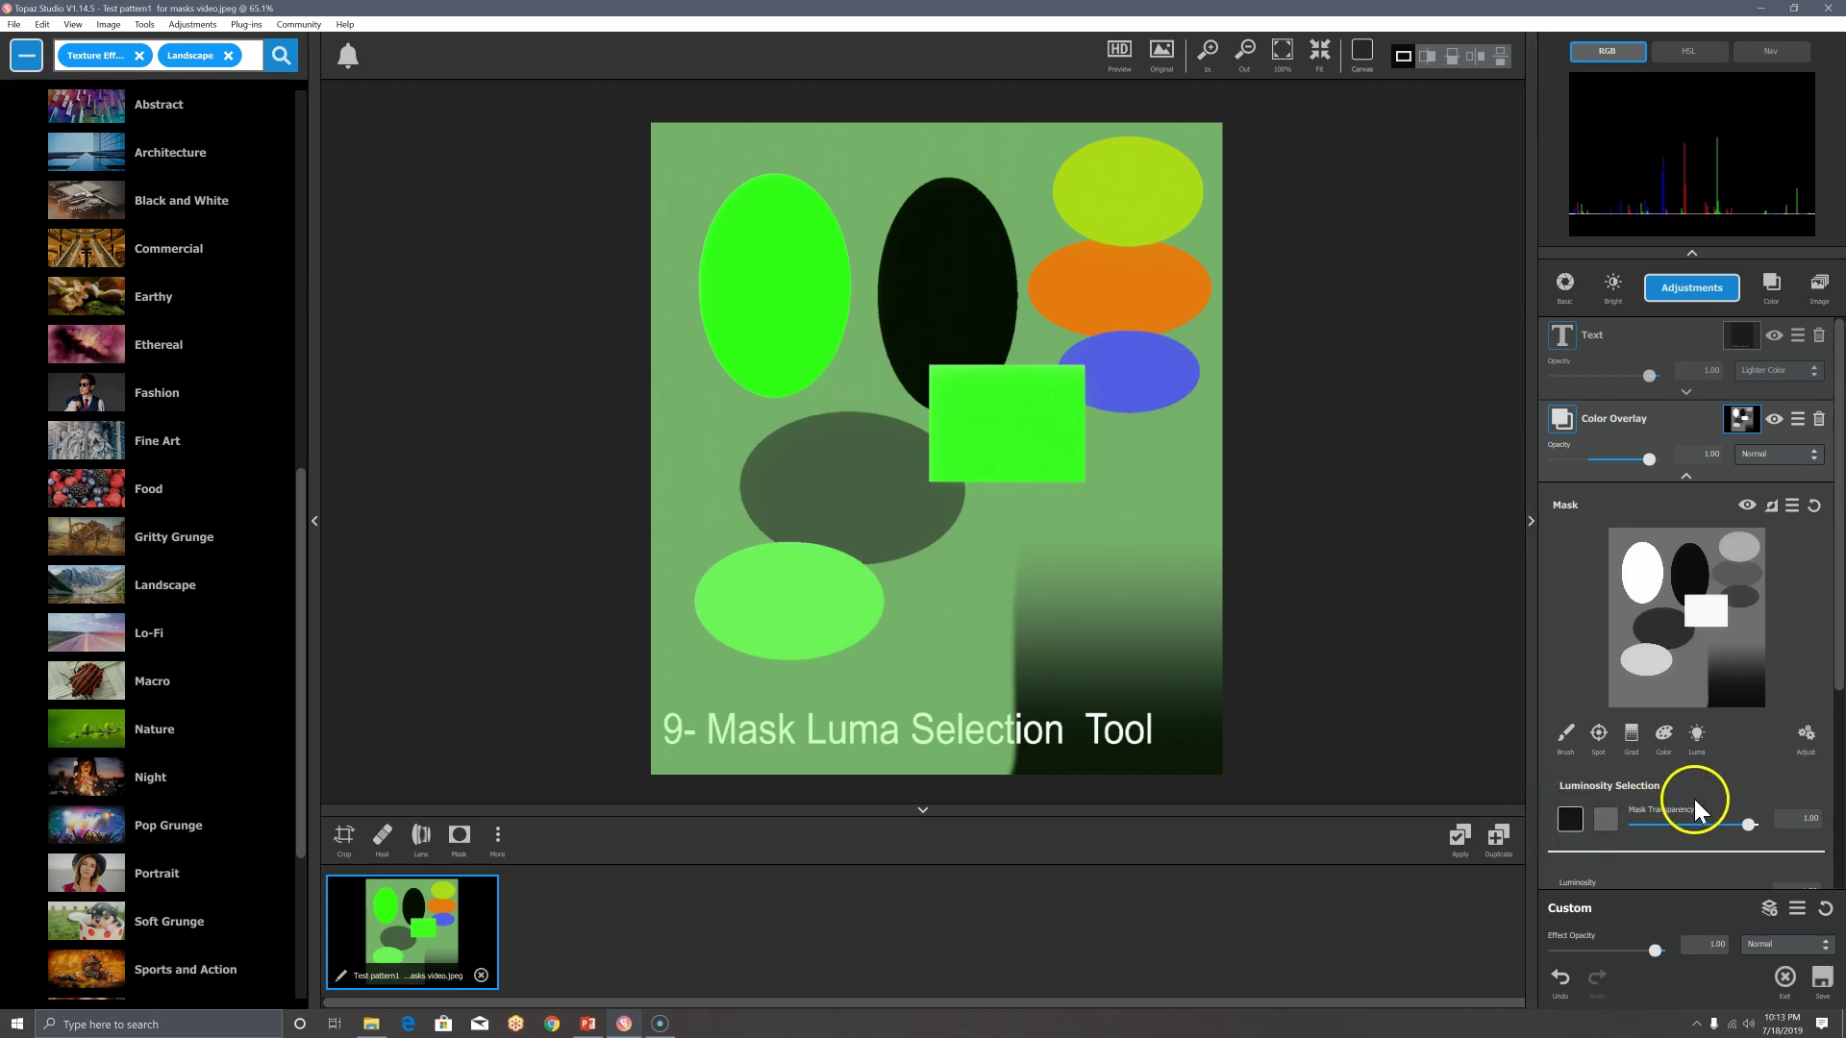
{"action": "left_click_drag", "start_coordinate": [1832, 655], "coordinate": [1838, 731]}
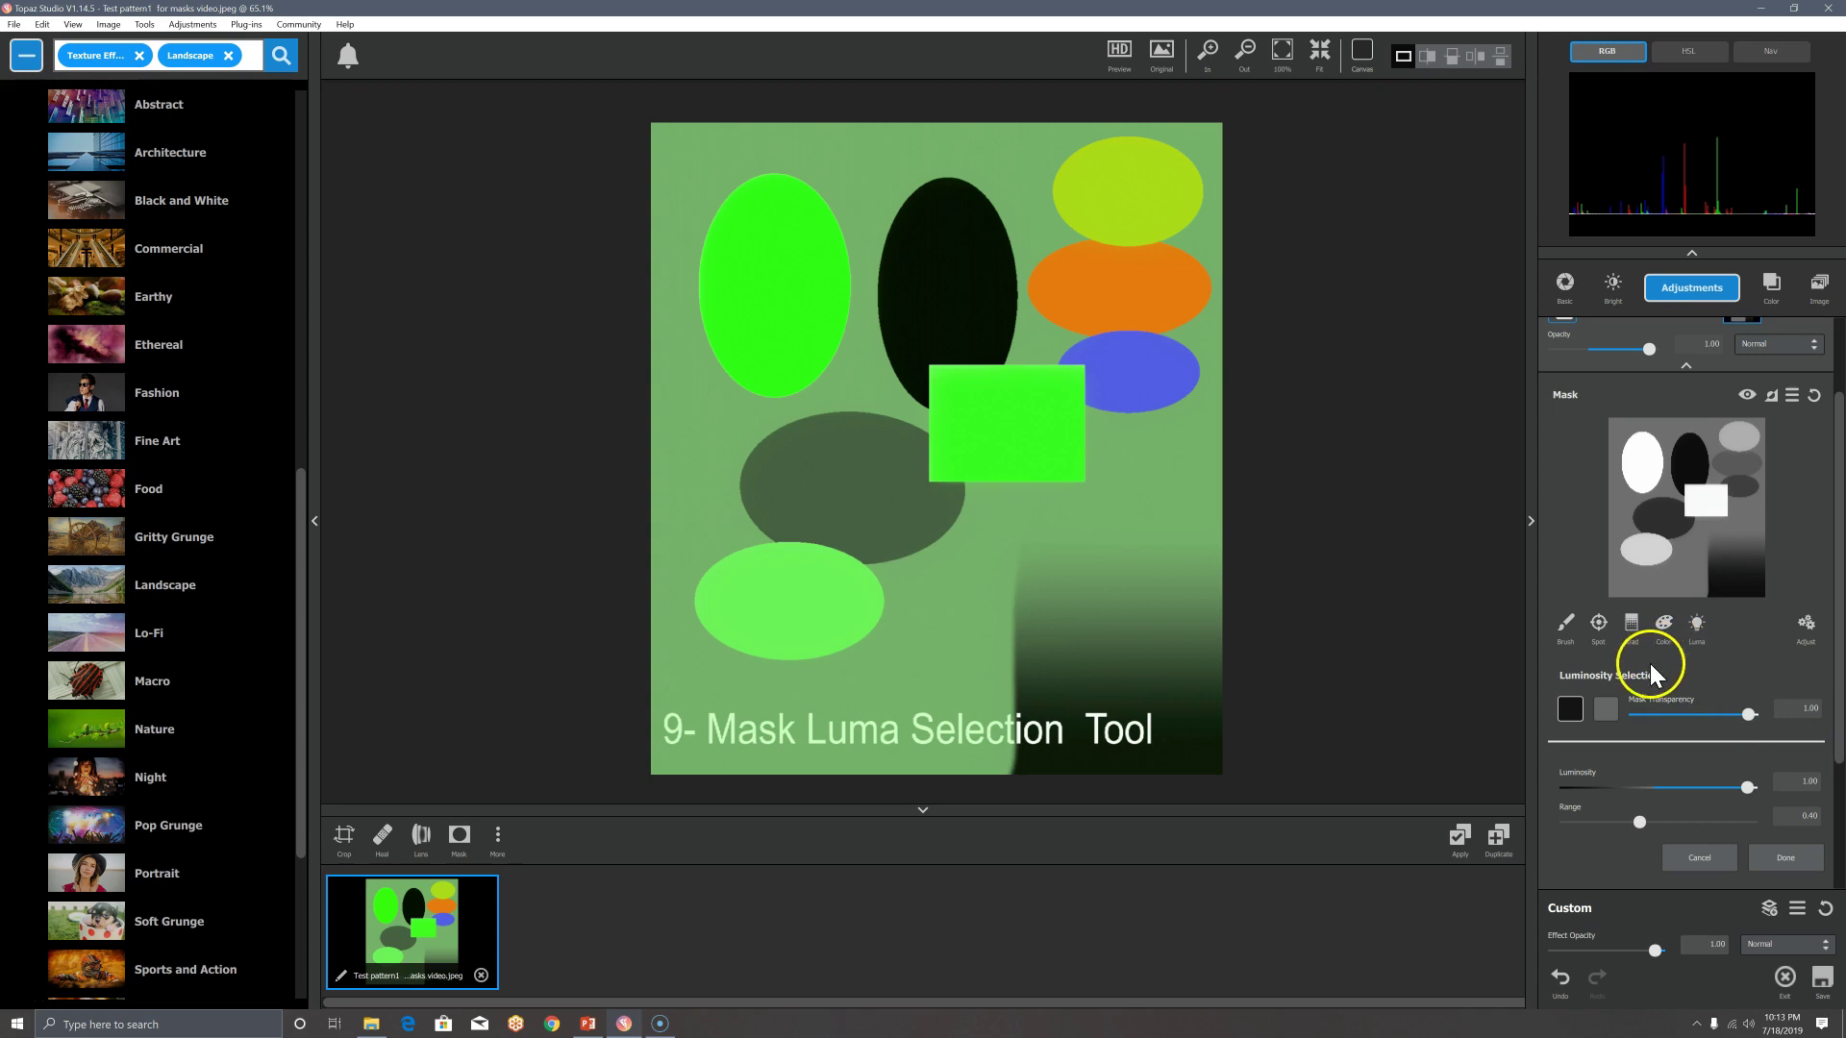
{"action": "left_click_drag", "start_coordinate": [1631, 819], "coordinate": [1564, 823]}
{"action": "left_click", "coordinate": [818, 327]}
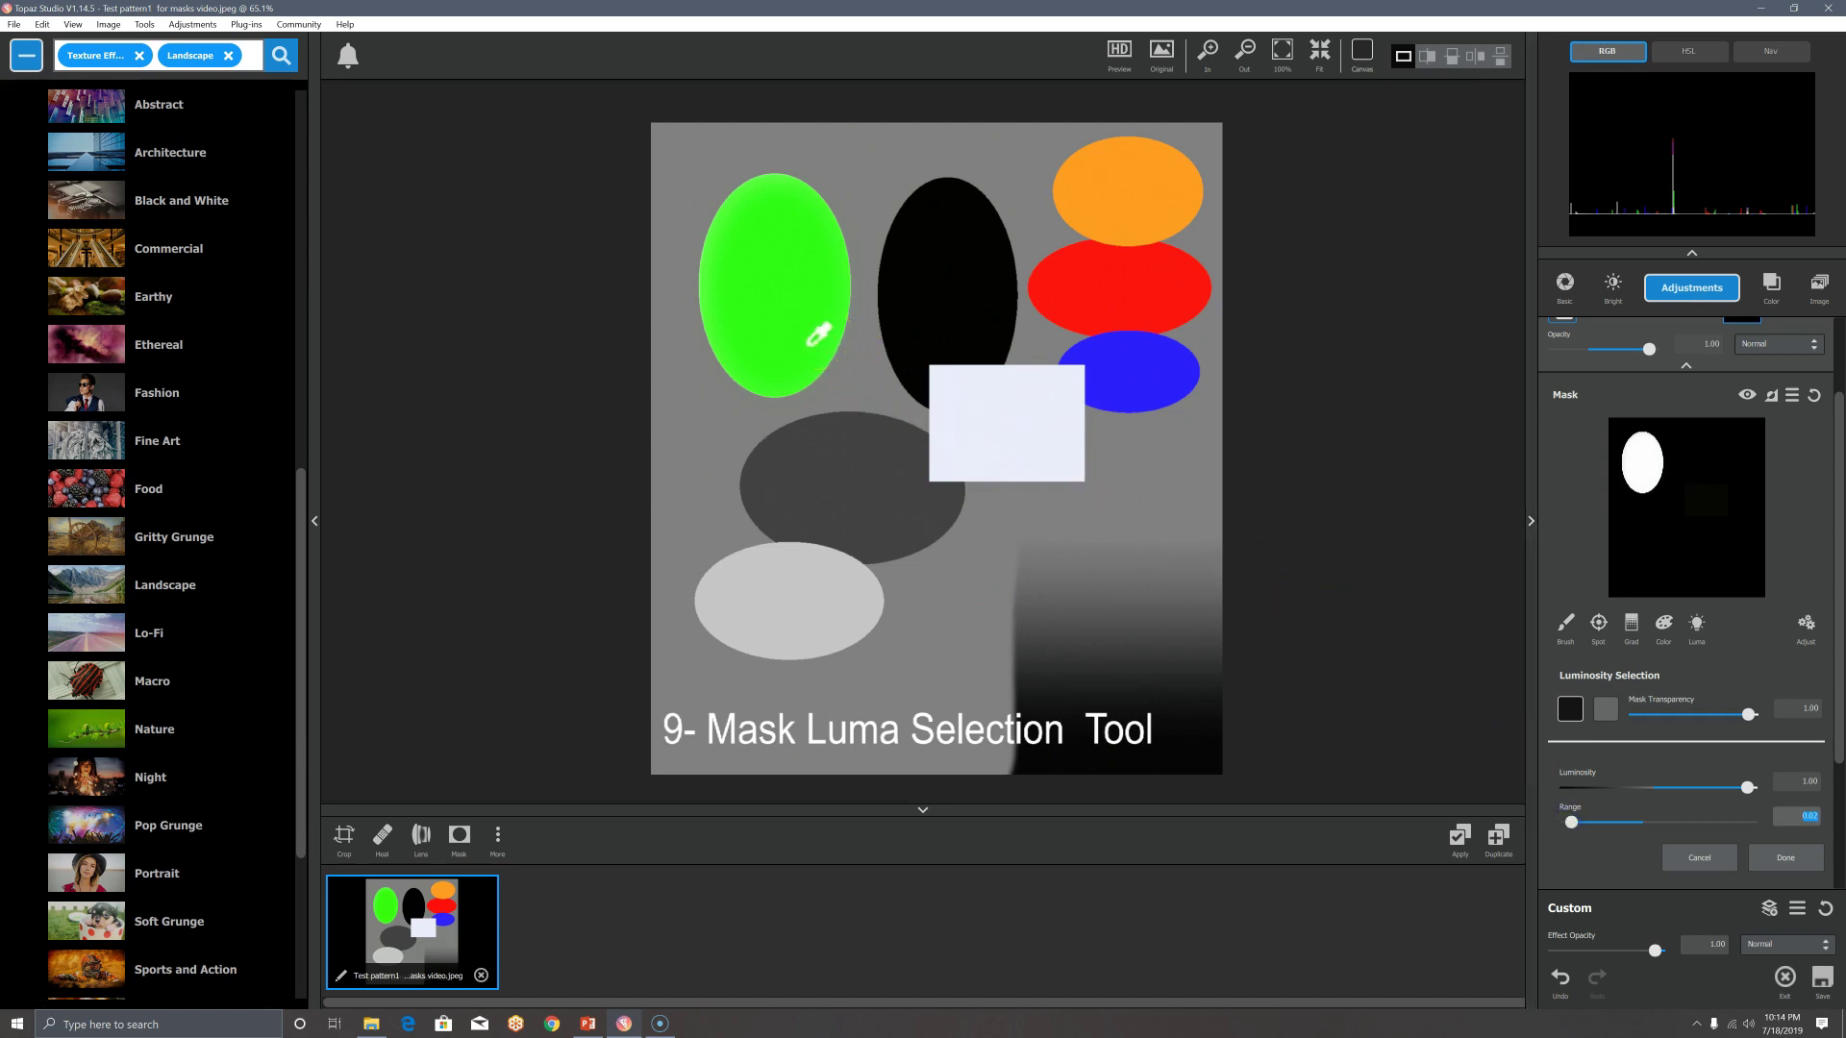
Sample luminosities across the grey, coloured and white shapes, ending with the light grey and dark grey ellipses.
{"action": "left_click_drag", "start_coordinate": [819, 500], "coordinate": [824, 585]}
{"action": "left_click_drag", "start_coordinate": [832, 554], "coordinate": [866, 475]}
{"action": "left_click_drag", "start_coordinate": [867, 475], "coordinate": [1118, 346]}
{"action": "left_click_drag", "start_coordinate": [1168, 271], "coordinate": [783, 346]}
{"action": "left_click", "coordinate": [858, 611]}
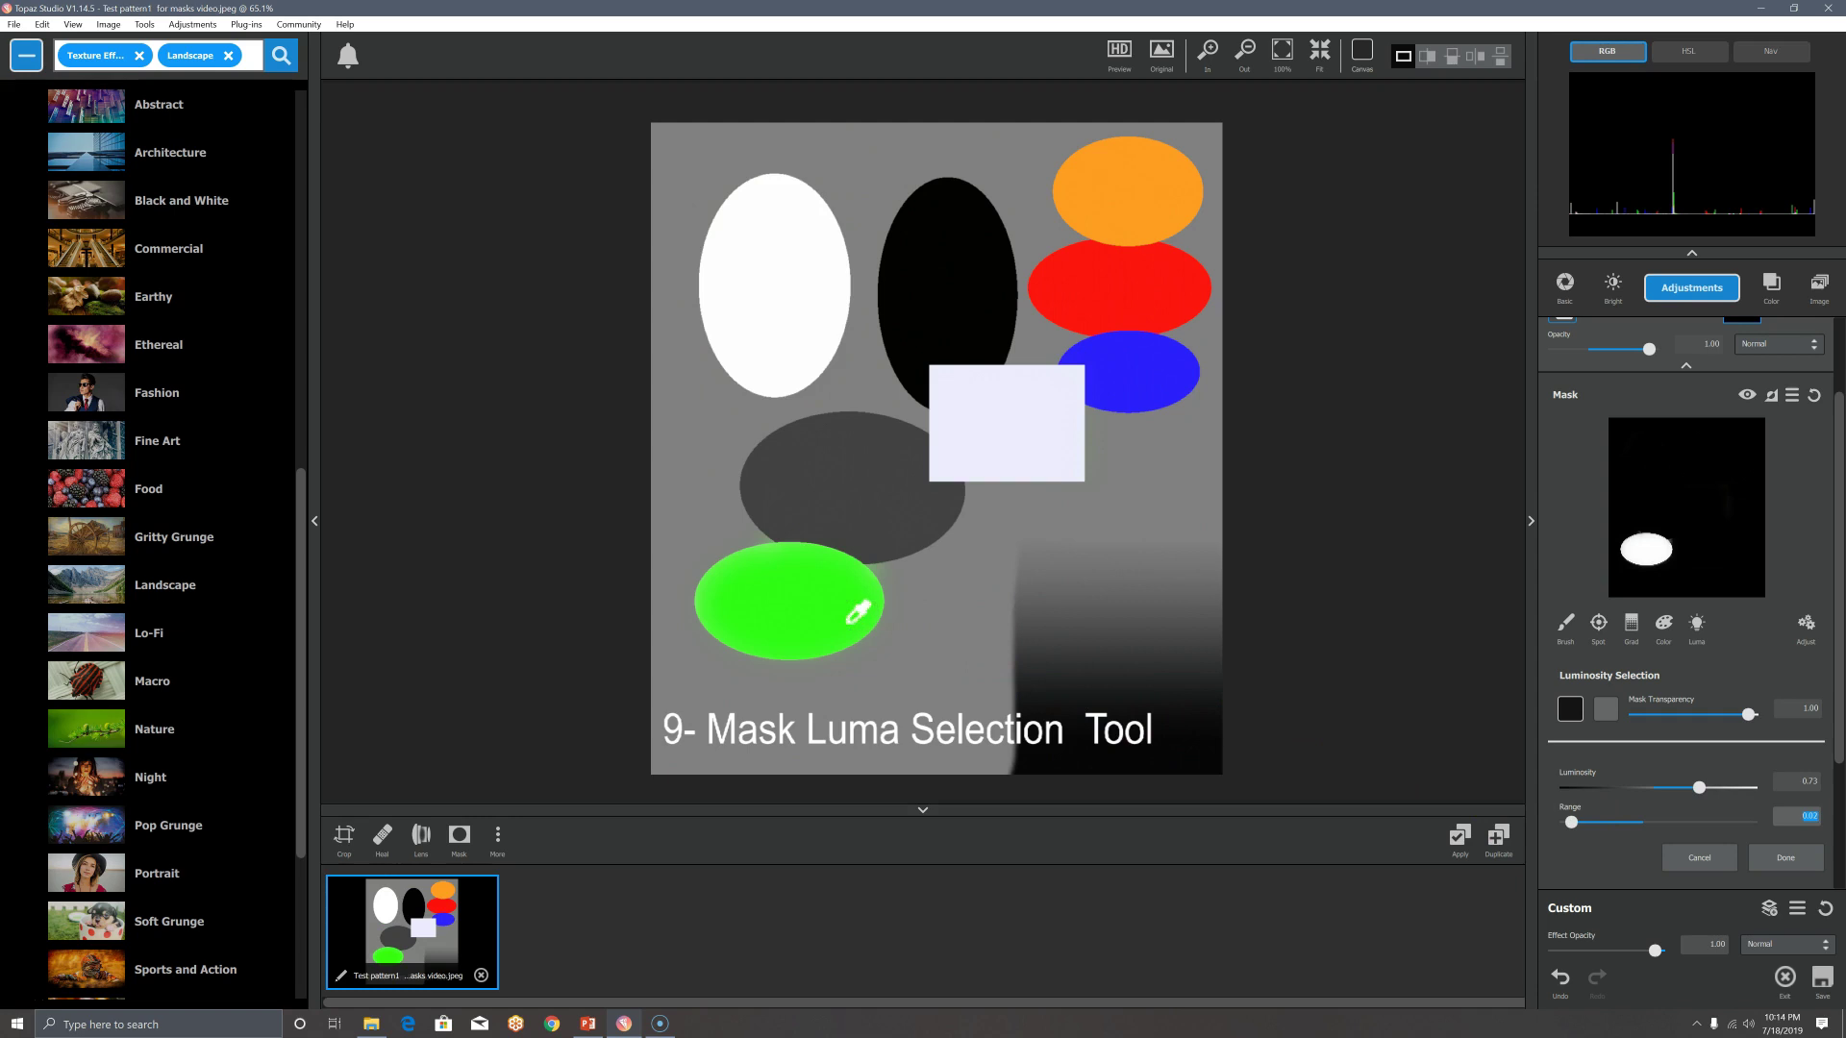
{"action": "left_click", "coordinate": [861, 515]}
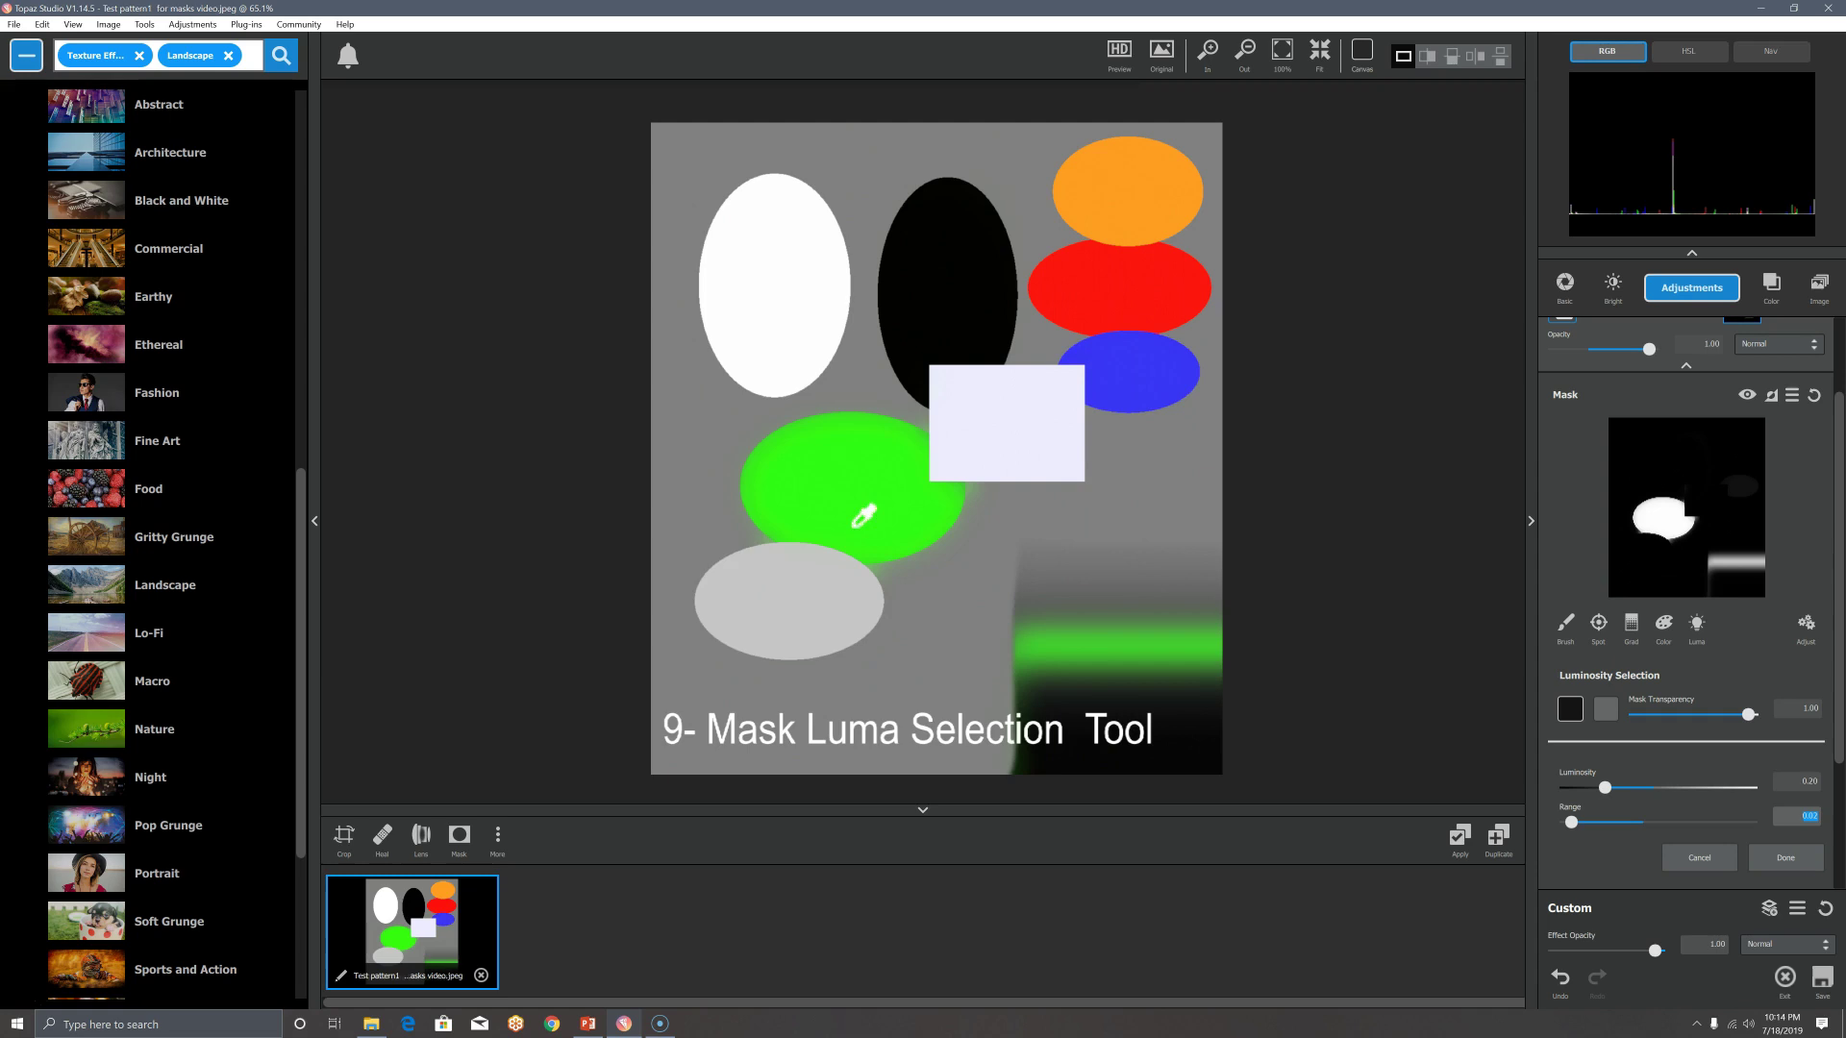
Sample the luminosity of the black ellipse, the lavender rectangle and the white ellipse, and toggle the mask inversion.
{"action": "left_click", "coordinate": [953, 316]}
{"action": "left_click", "coordinate": [1017, 425]}
{"action": "left_click", "coordinate": [819, 318]}
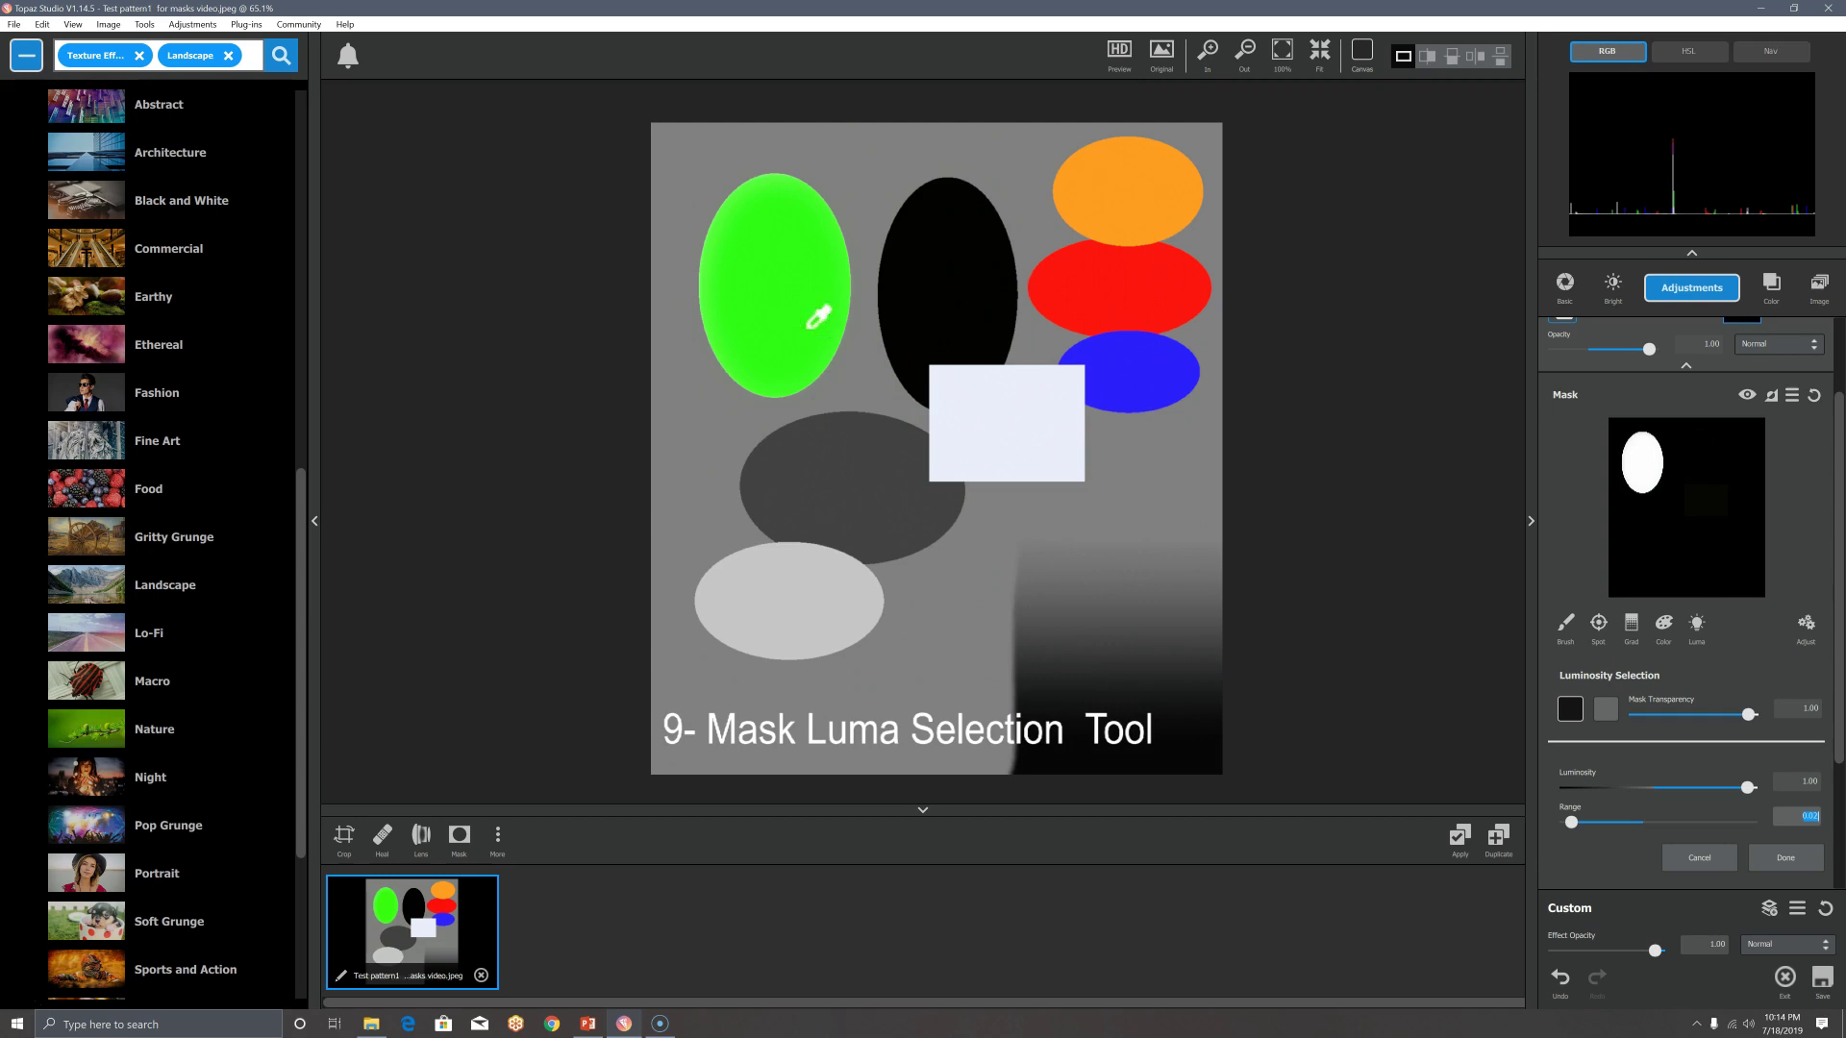
{"action": "left_click", "coordinate": [822, 322]}
{"action": "left_click", "coordinate": [906, 400]}
{"action": "left_click", "coordinate": [1770, 396]}
{"action": "left_click", "coordinate": [1769, 397]}
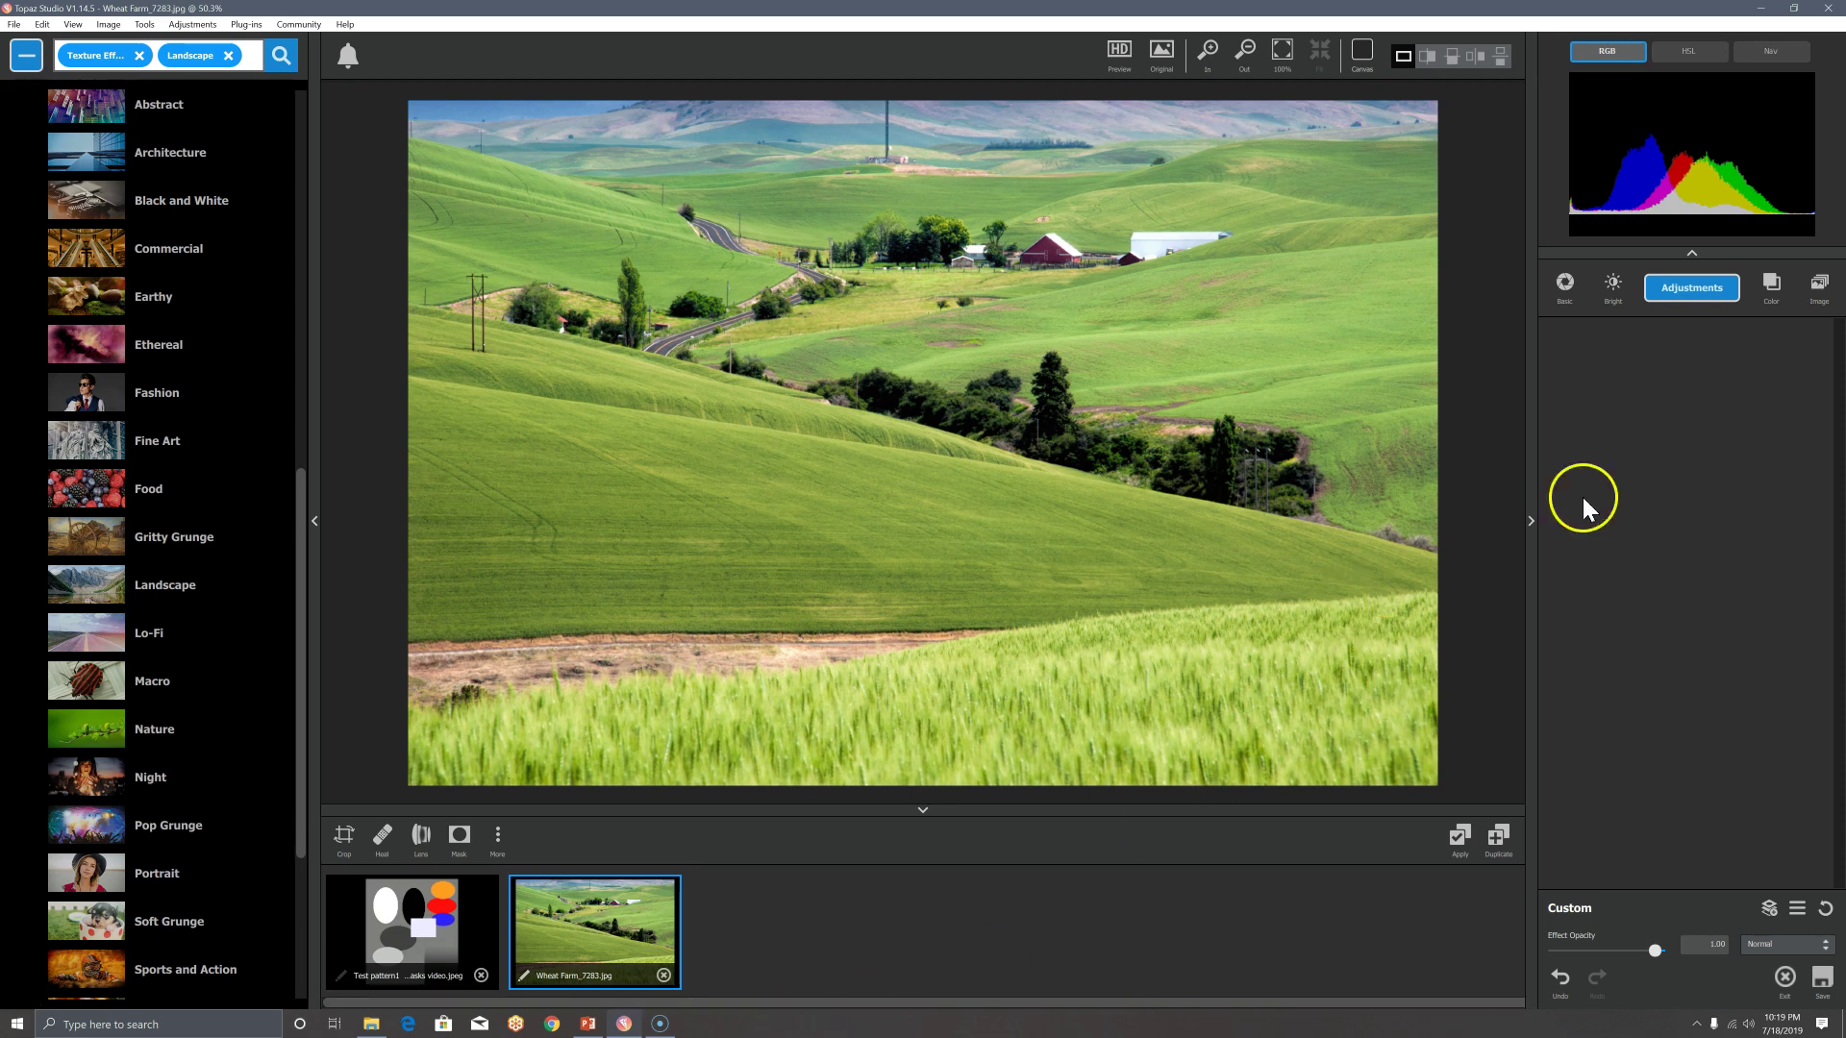
Add a Color Overlay to the wheat farm photo in pale yellow (hue 42, saturation 95) with the Overlay blend mode.
{"action": "left_click", "coordinate": [1771, 283]}
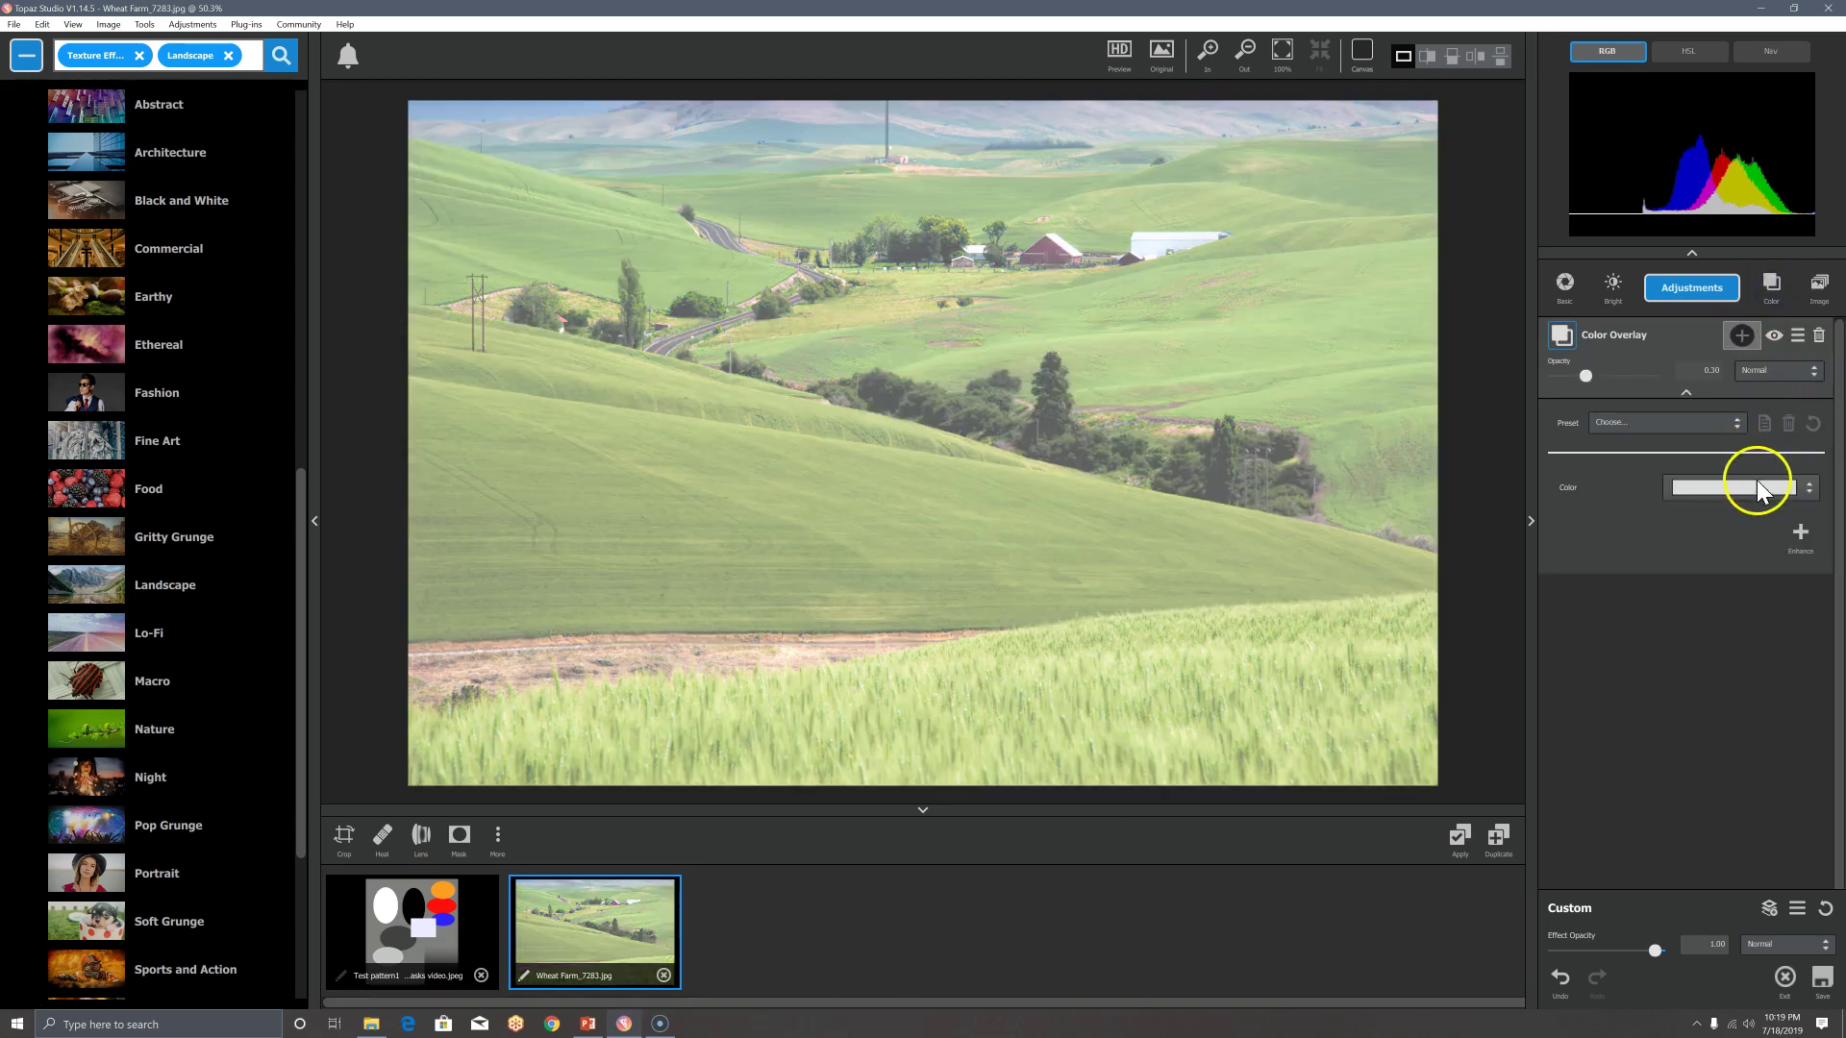
{"action": "left_click", "coordinate": [1754, 488]}
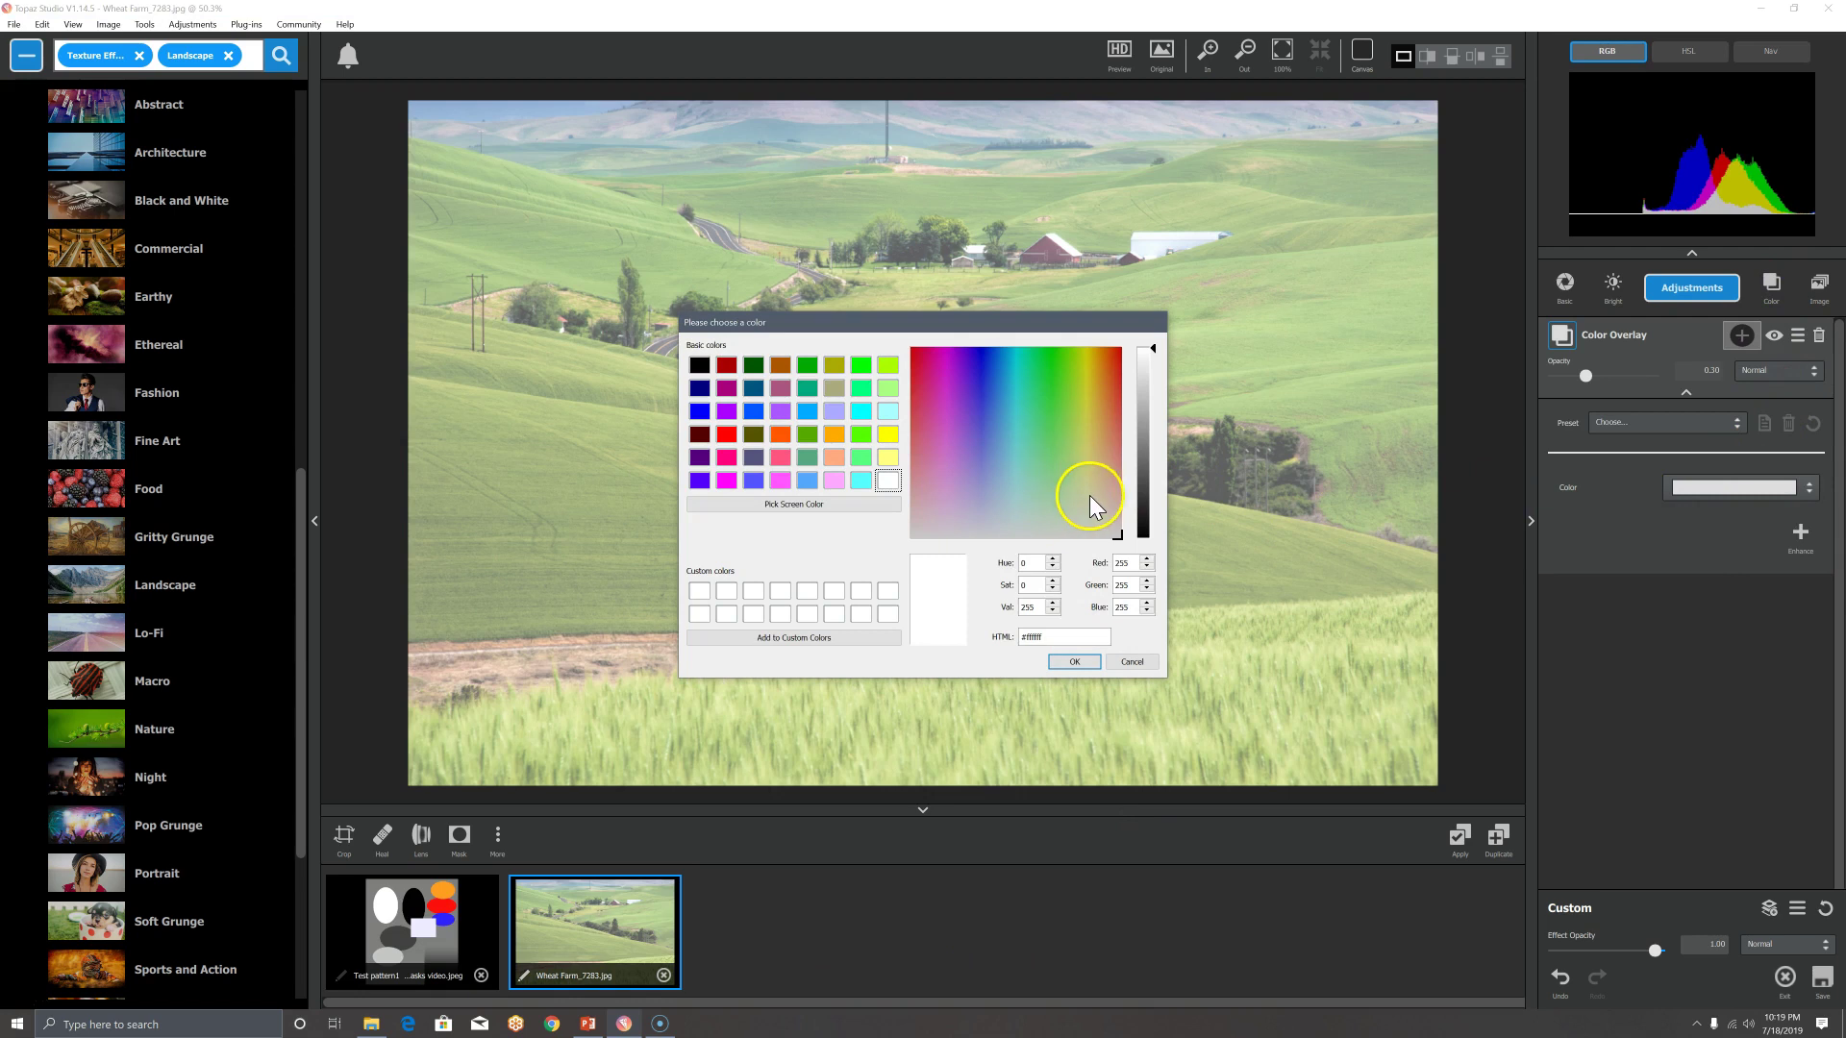
{"action": "left_click", "coordinate": [1098, 467]}
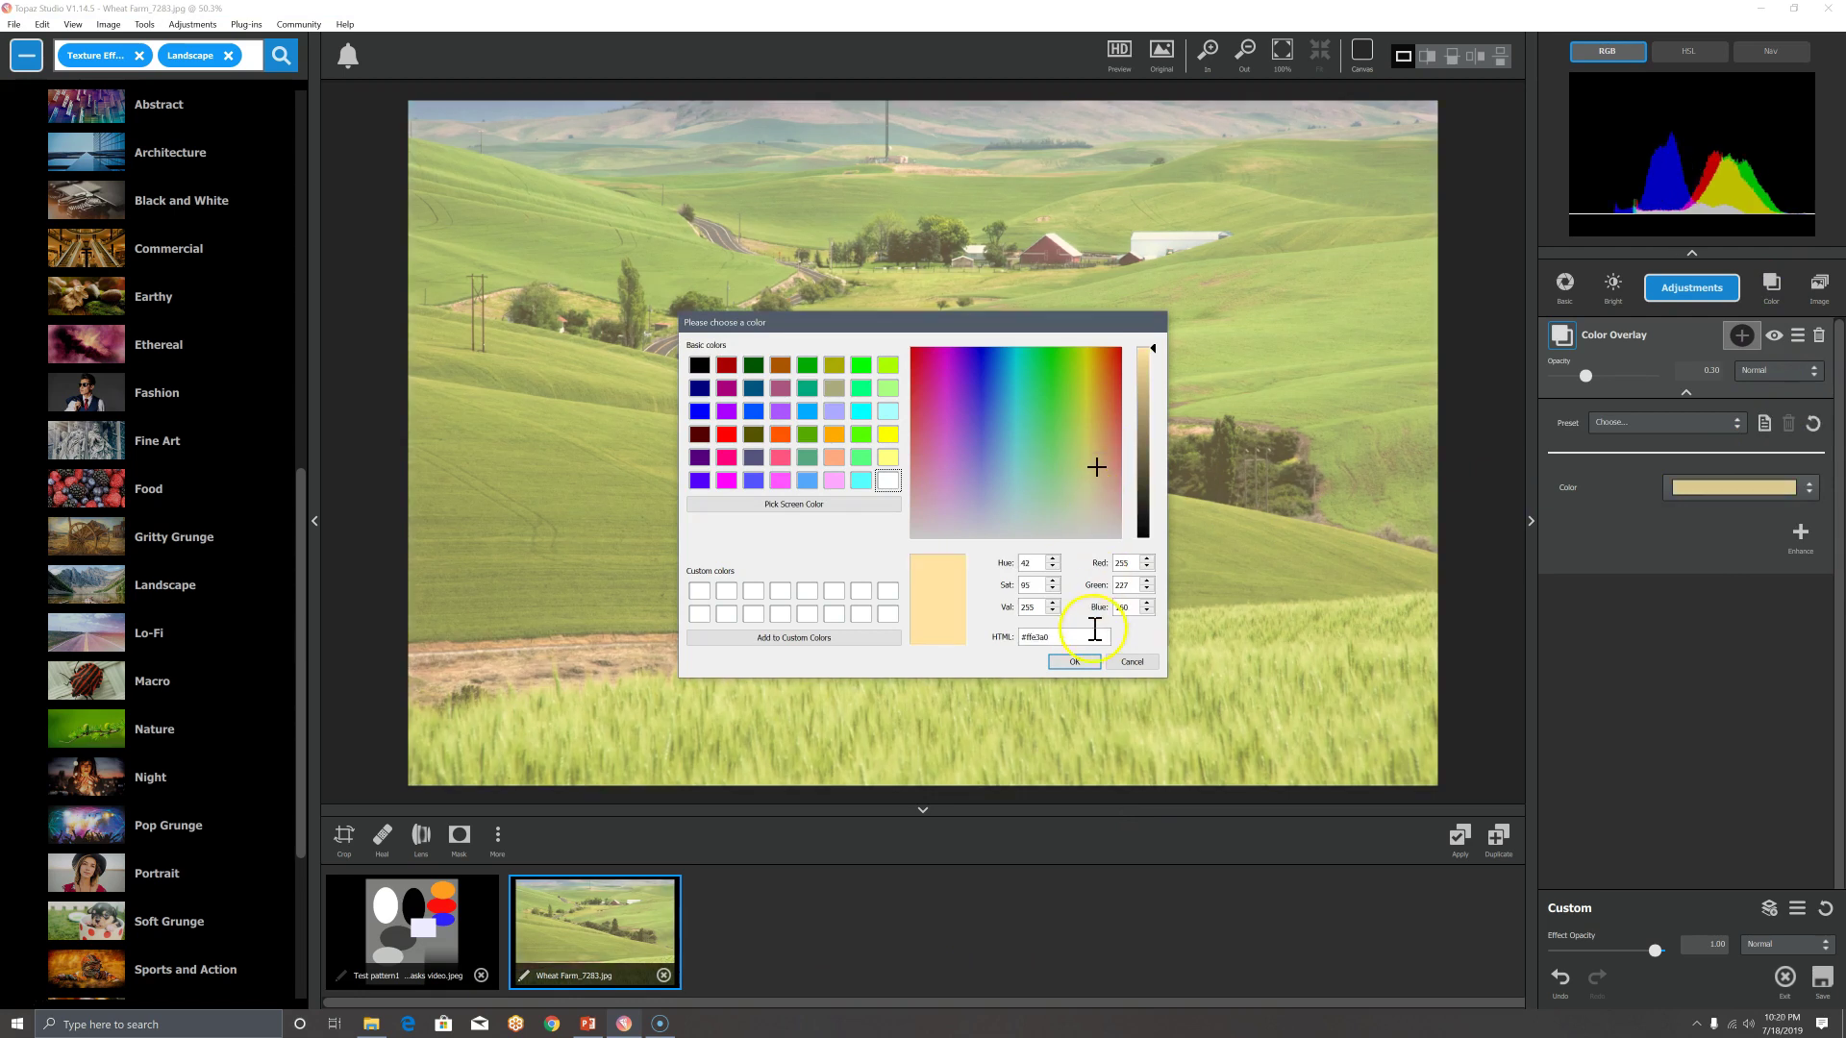
{"action": "left_click", "coordinate": [1076, 662]}
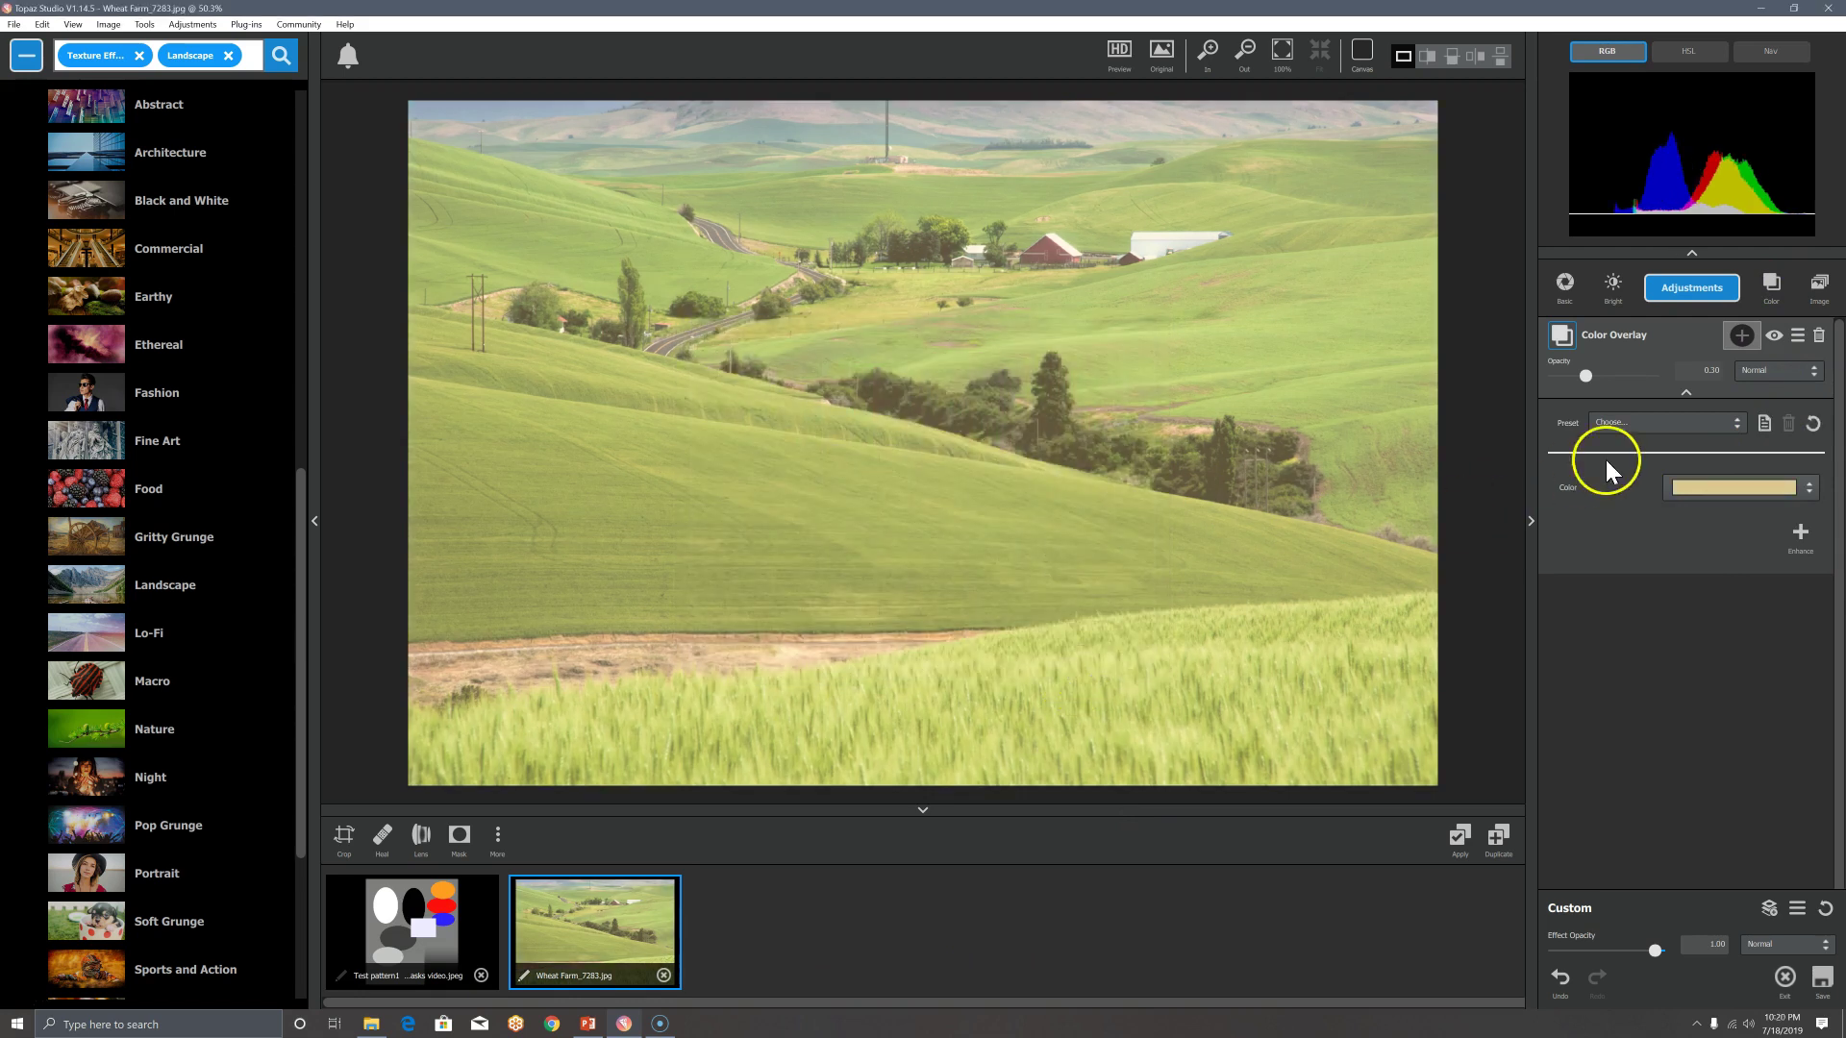
{"action": "left_click", "coordinate": [1799, 377]}
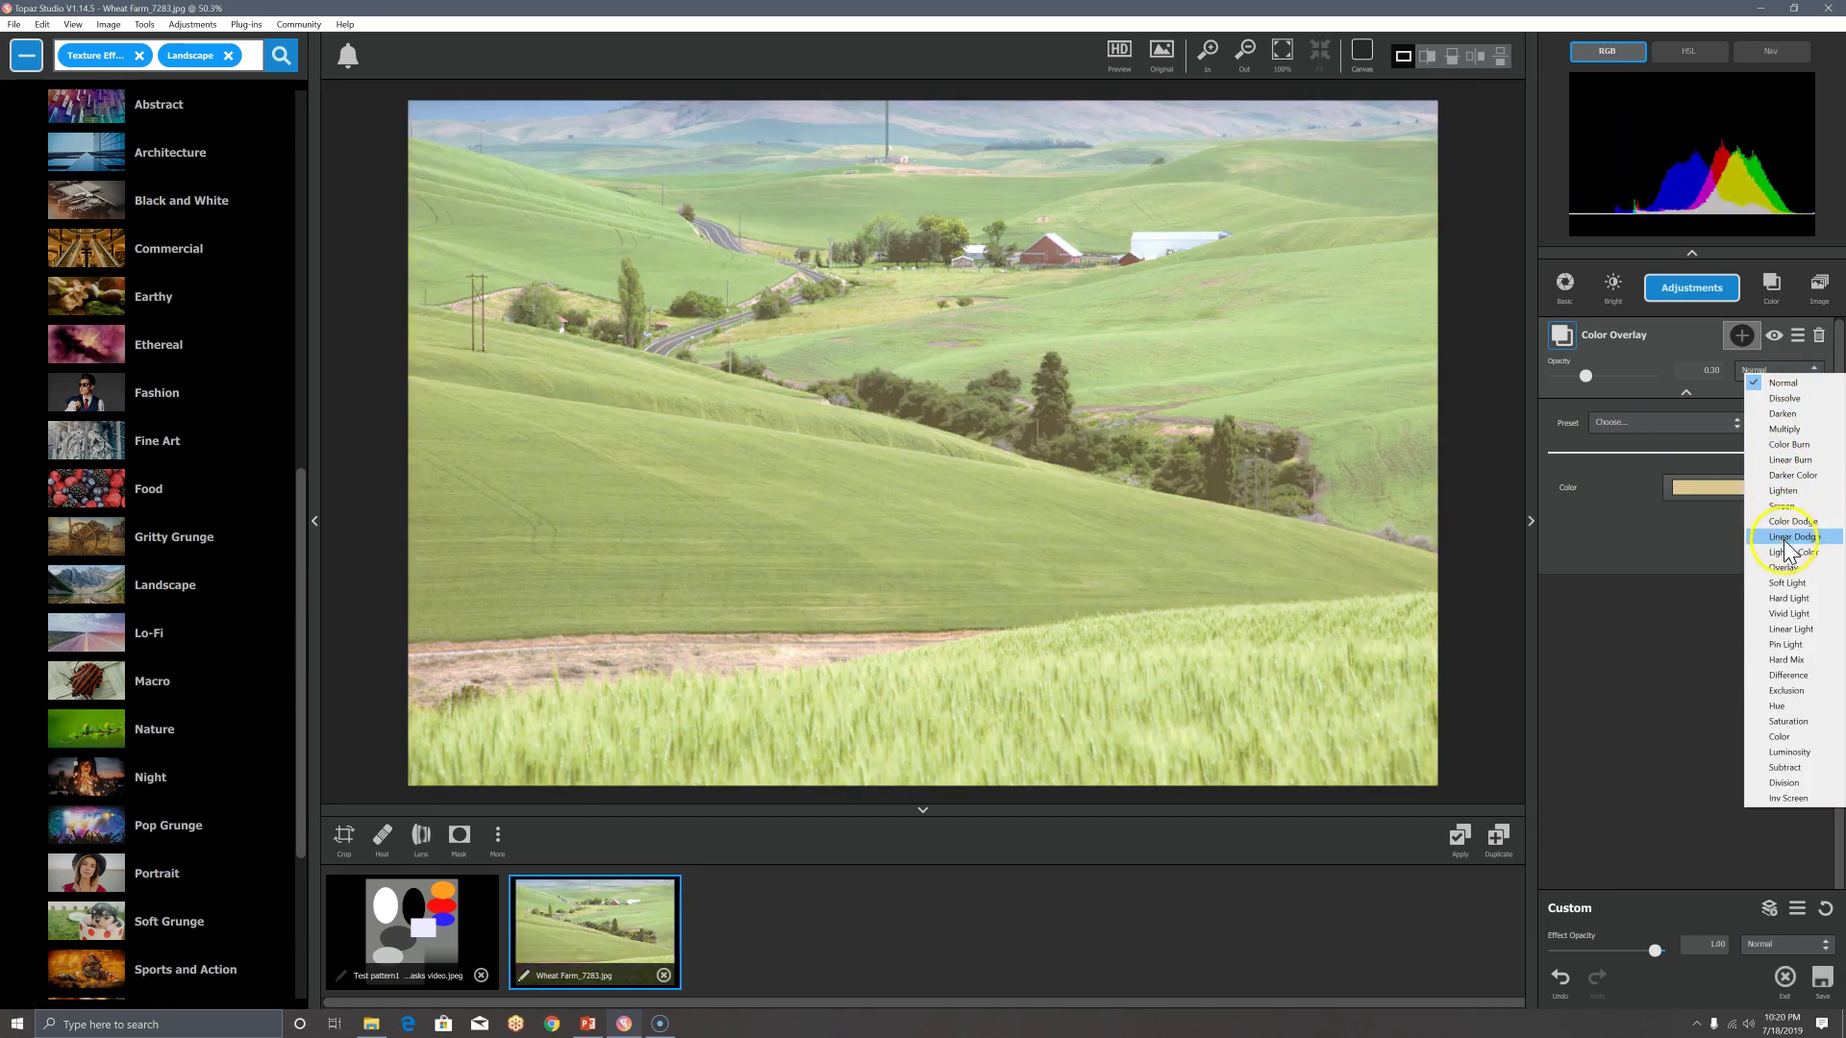
{"action": "left_click", "coordinate": [1785, 567]}
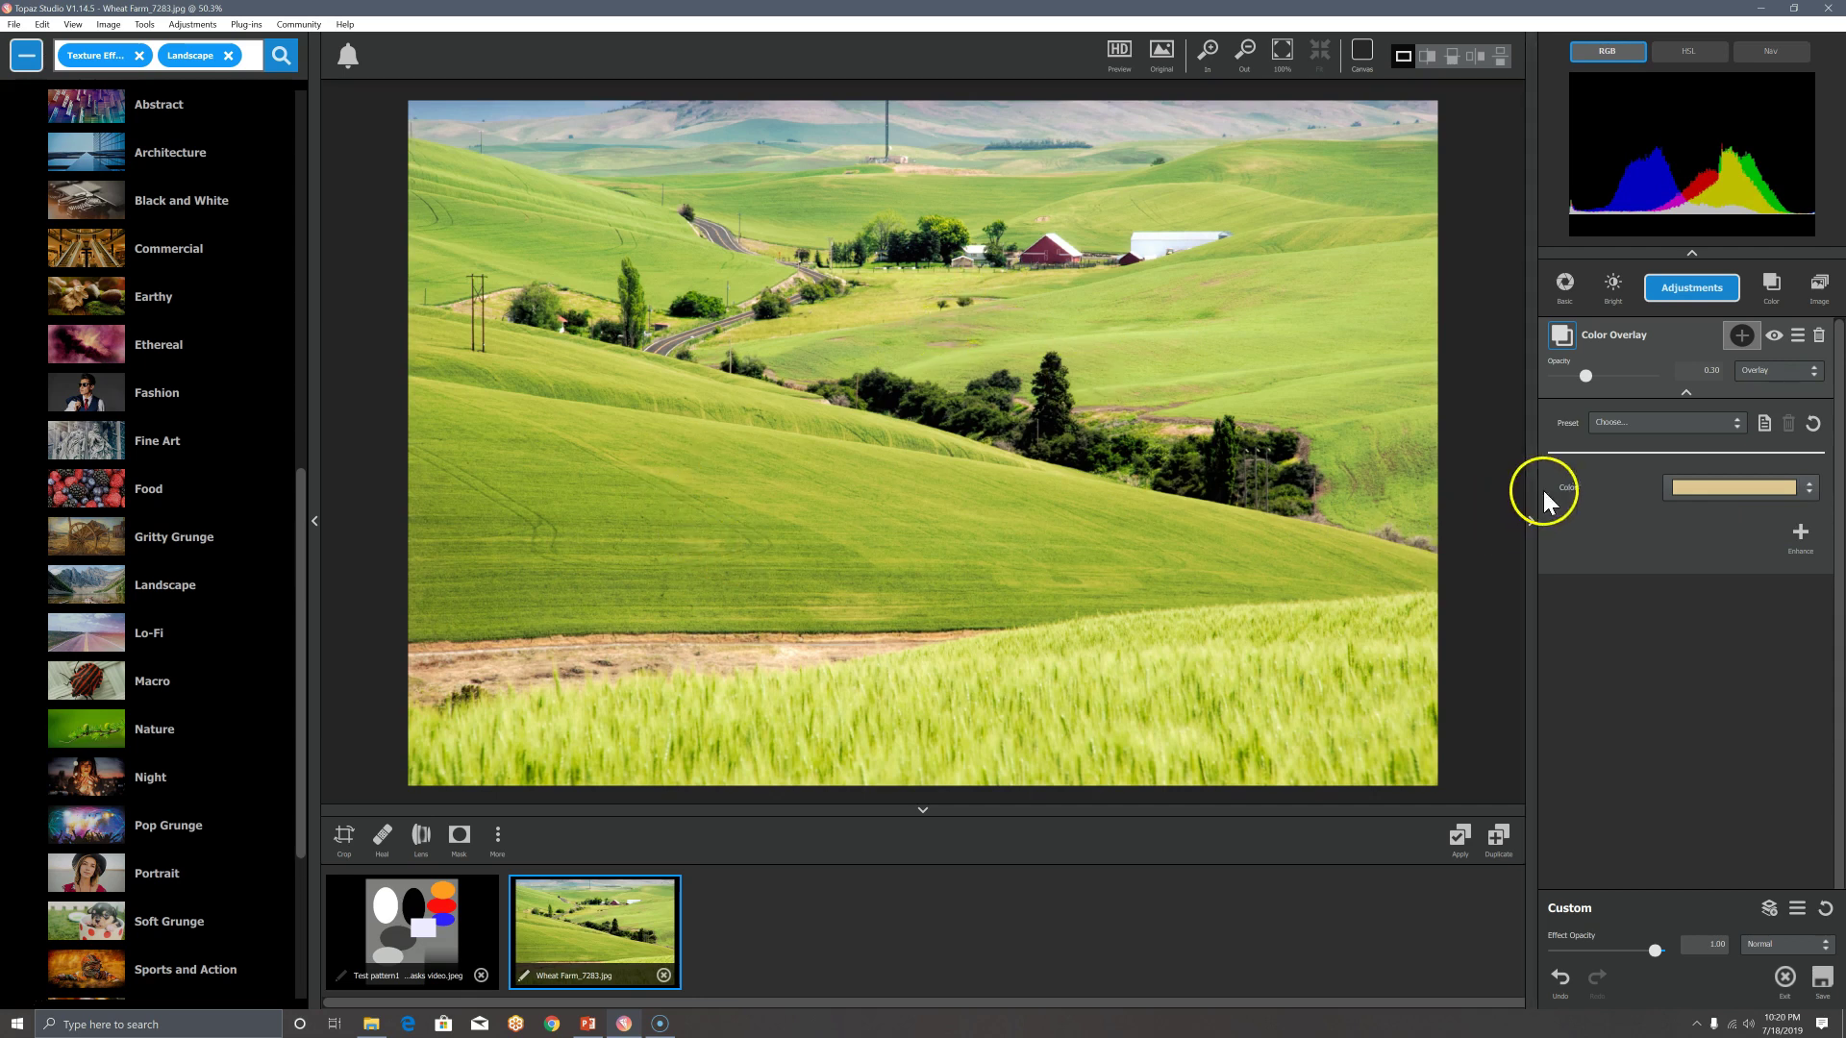
Create a luminosity selection mask on the pale yellow overlay with Luminosity 0.80 and Range 0.40.
{"action": "left_click", "coordinate": [1744, 345]}
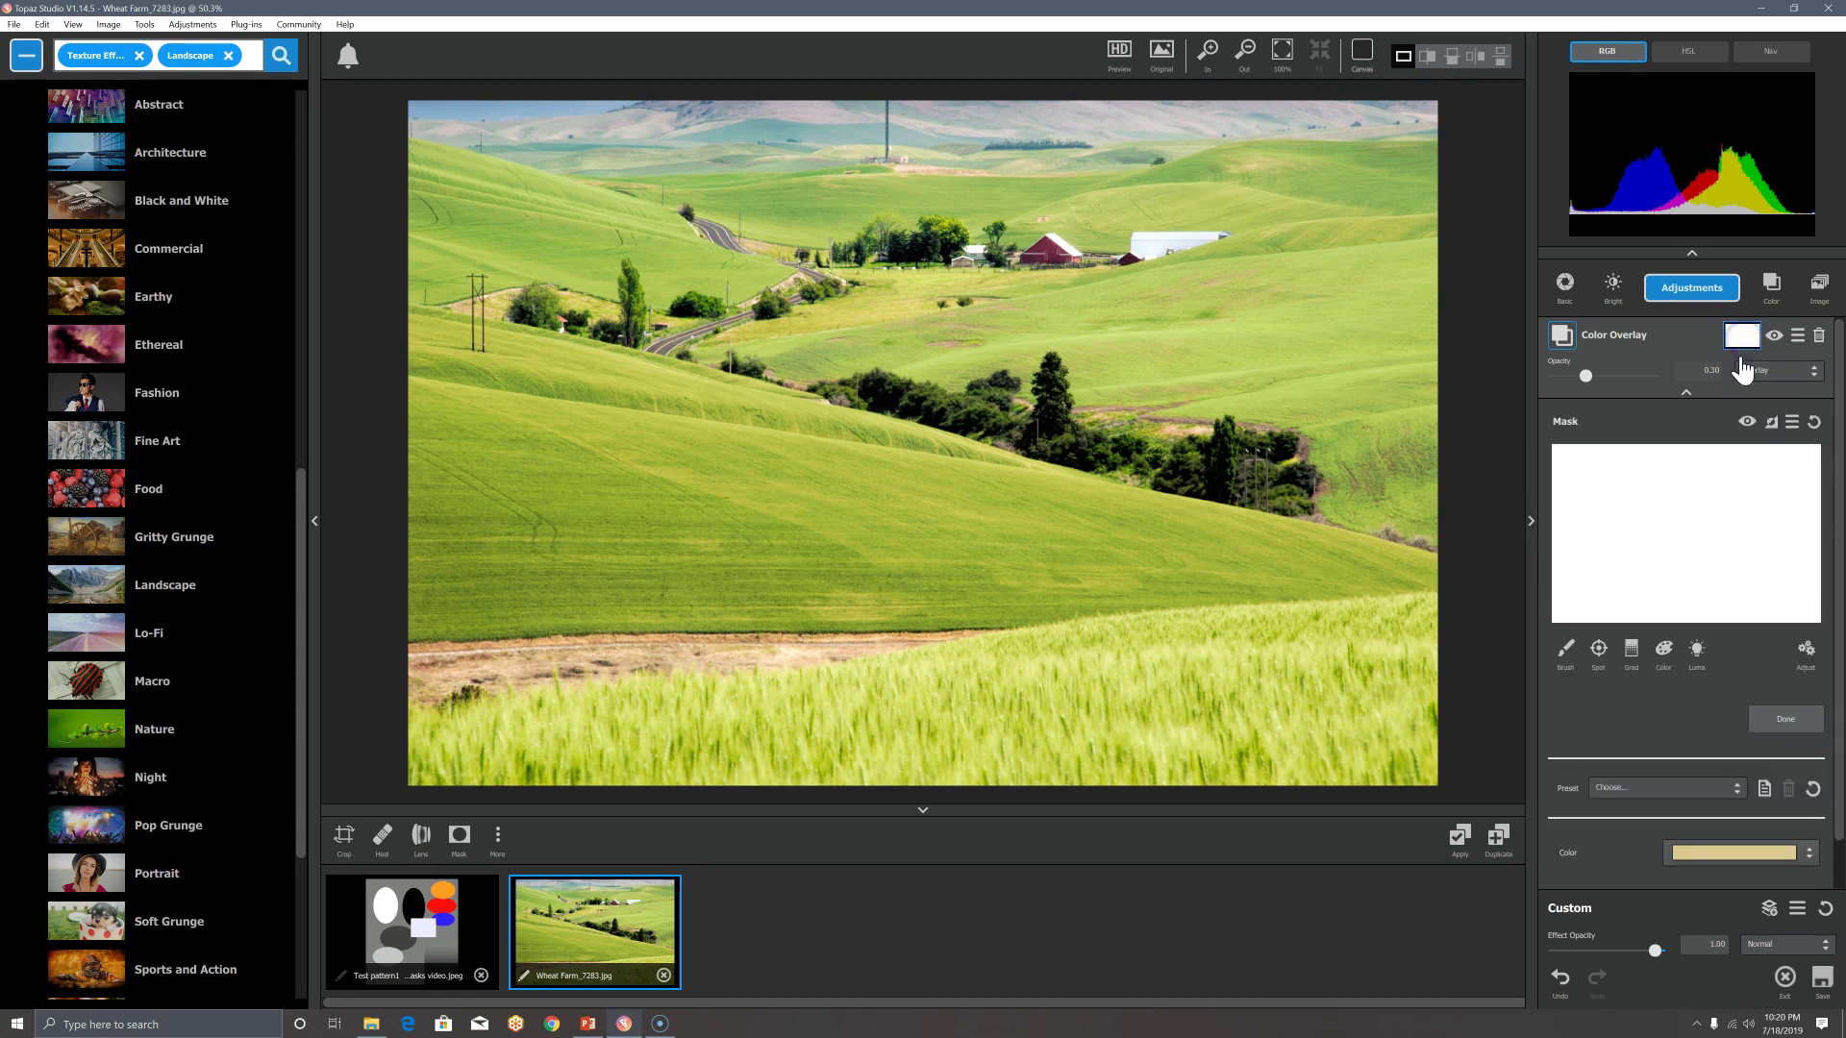
{"action": "left_click", "coordinate": [1696, 651]}
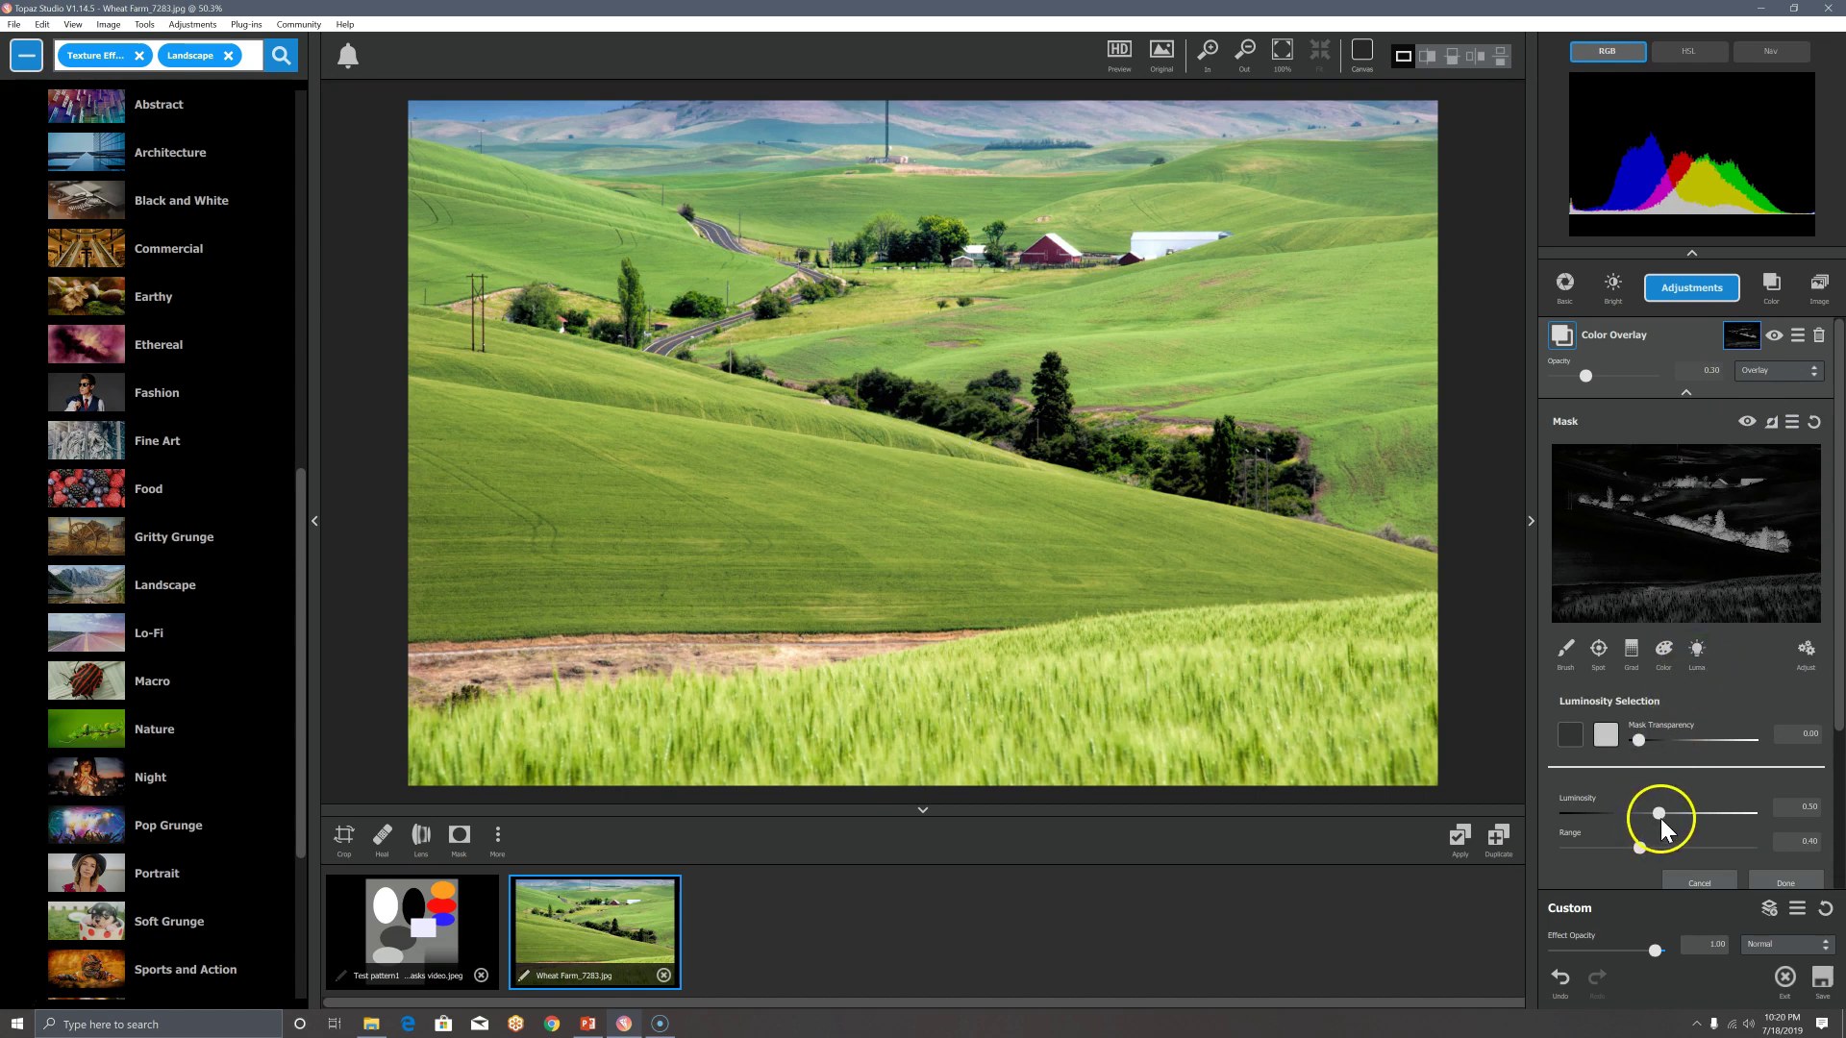
{"action": "left_click_drag", "start_coordinate": [1659, 821], "coordinate": [1715, 820]}
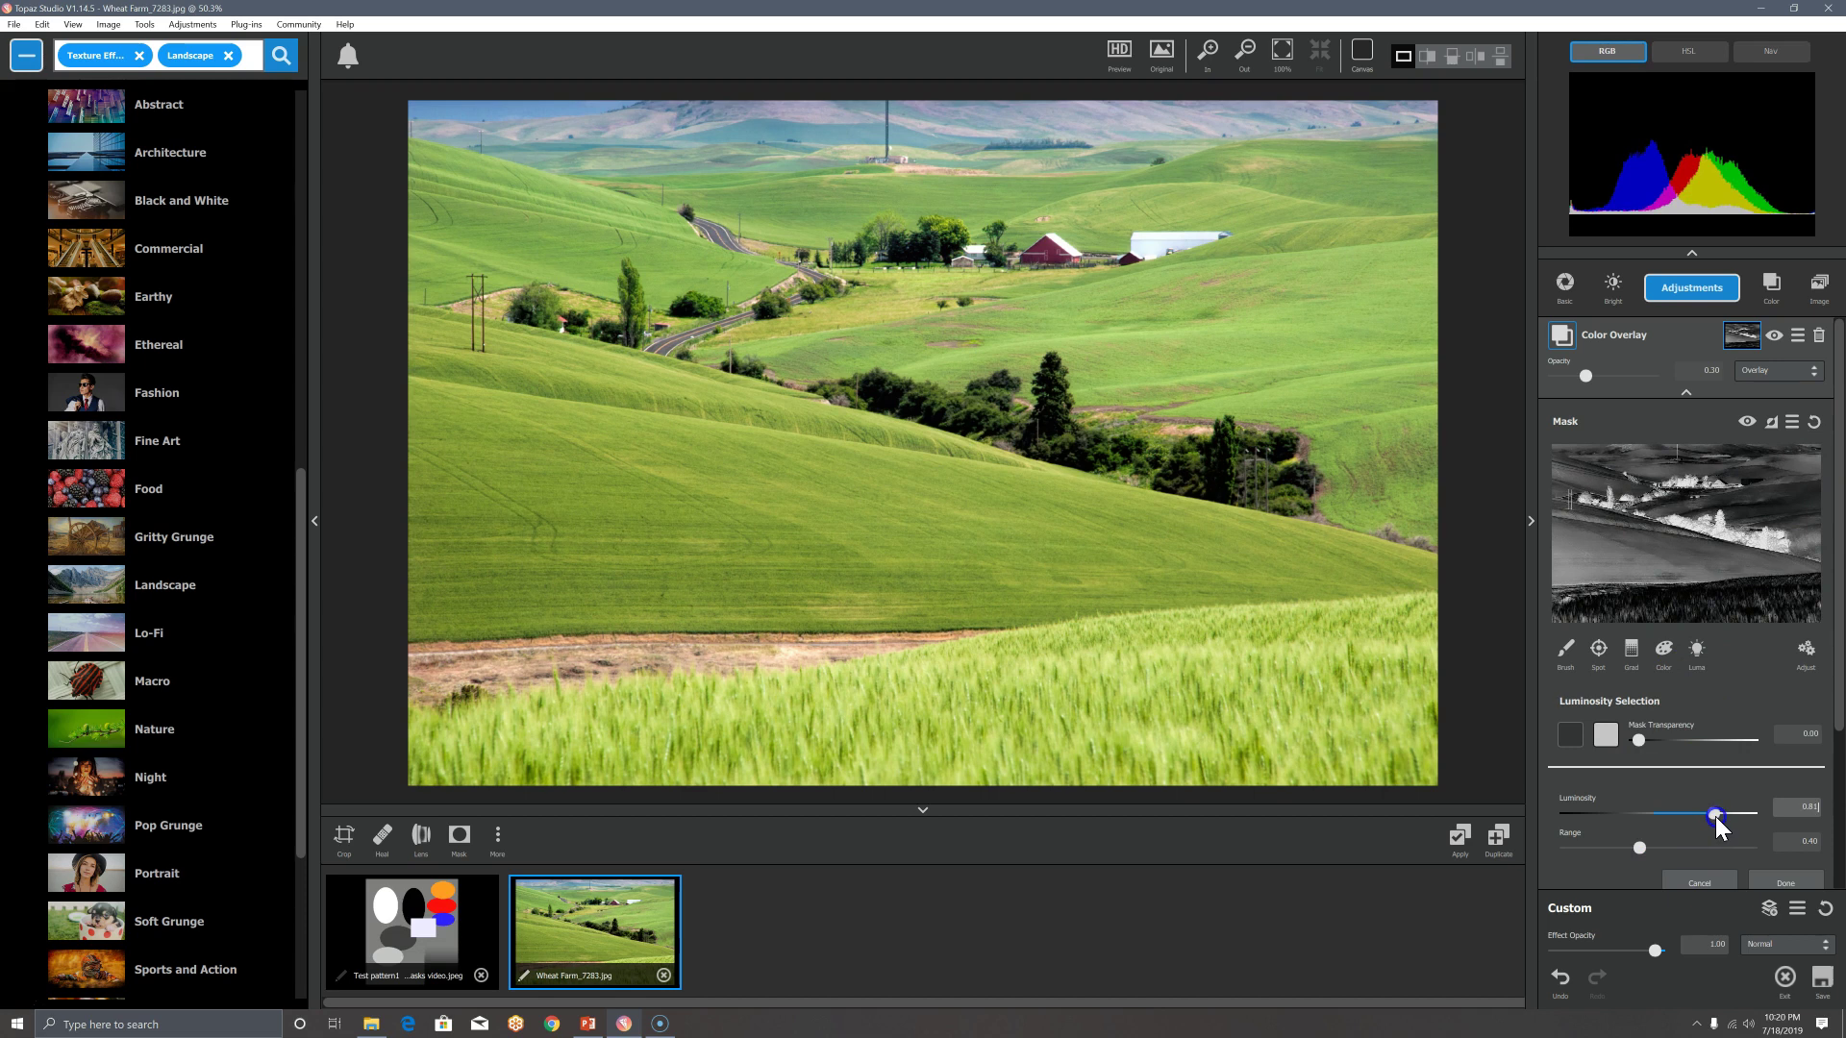
{"action": "left_click_drag", "start_coordinate": [1715, 827], "coordinate": [1713, 817]}
{"action": "left_click", "coordinate": [1640, 848]}
{"action": "mouse_move", "coordinate": [1640, 850]}
{"action": "left_mouse_down"}
{"action": "mouse_move", "coordinate": [1613, 851]}
{"action": "mouse_move", "coordinate": [1640, 840]}
{"action": "left_mouse_up"}
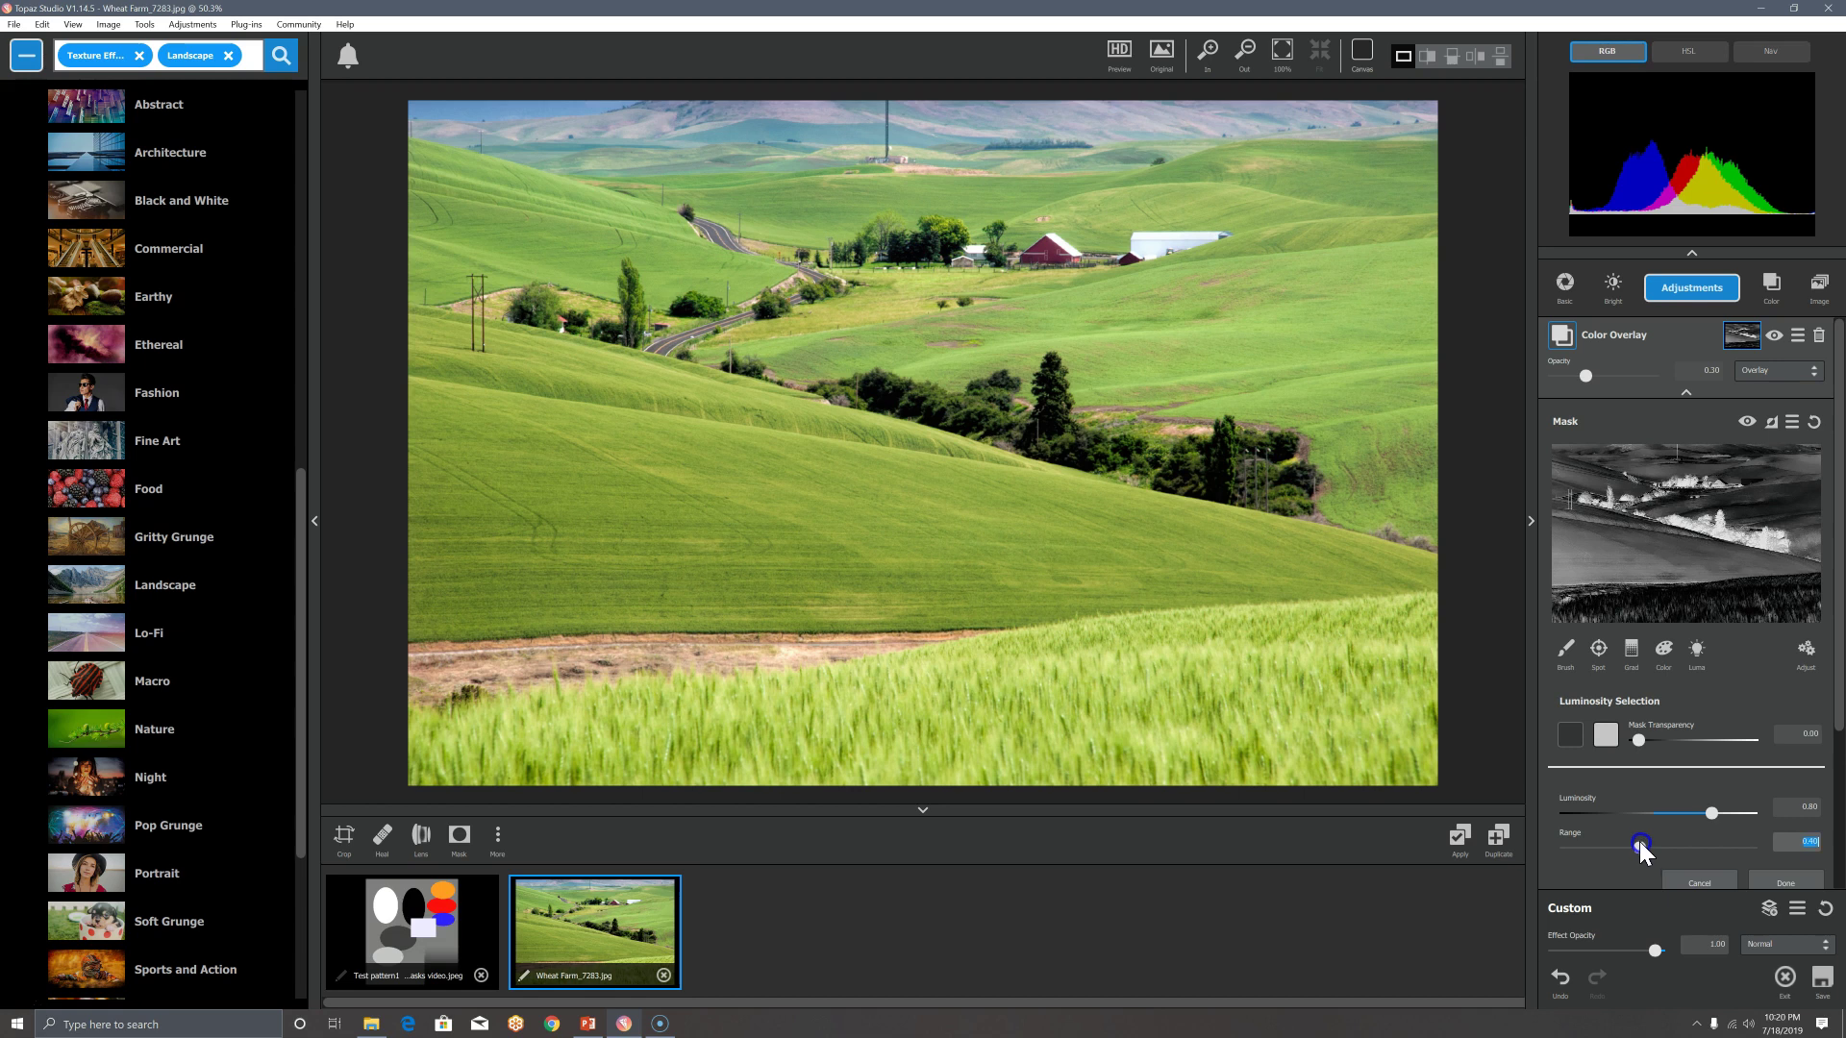
Finish the luminosity selection, invert the mask and compare the photo with the original.
{"action": "left_click", "coordinate": [1689, 659]}
{"action": "left_click", "coordinate": [1773, 425]}
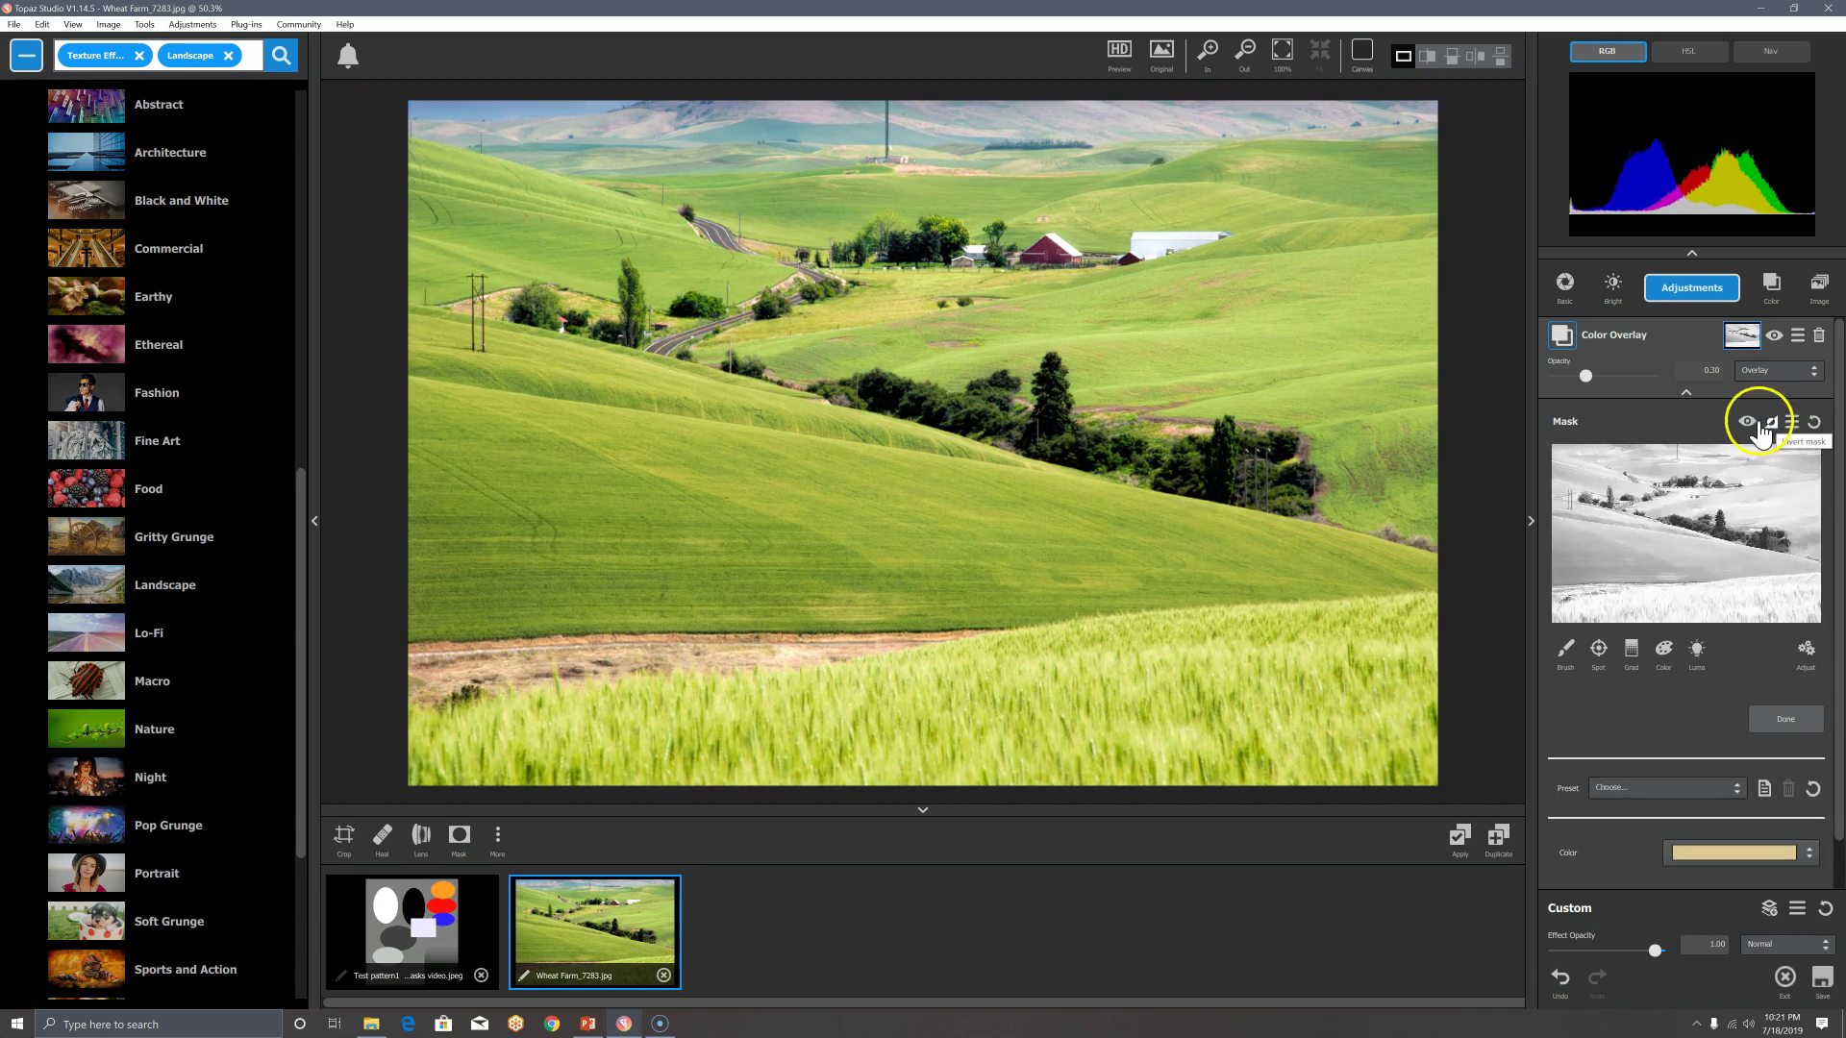
{"action": "left_click", "coordinate": [1404, 544]}
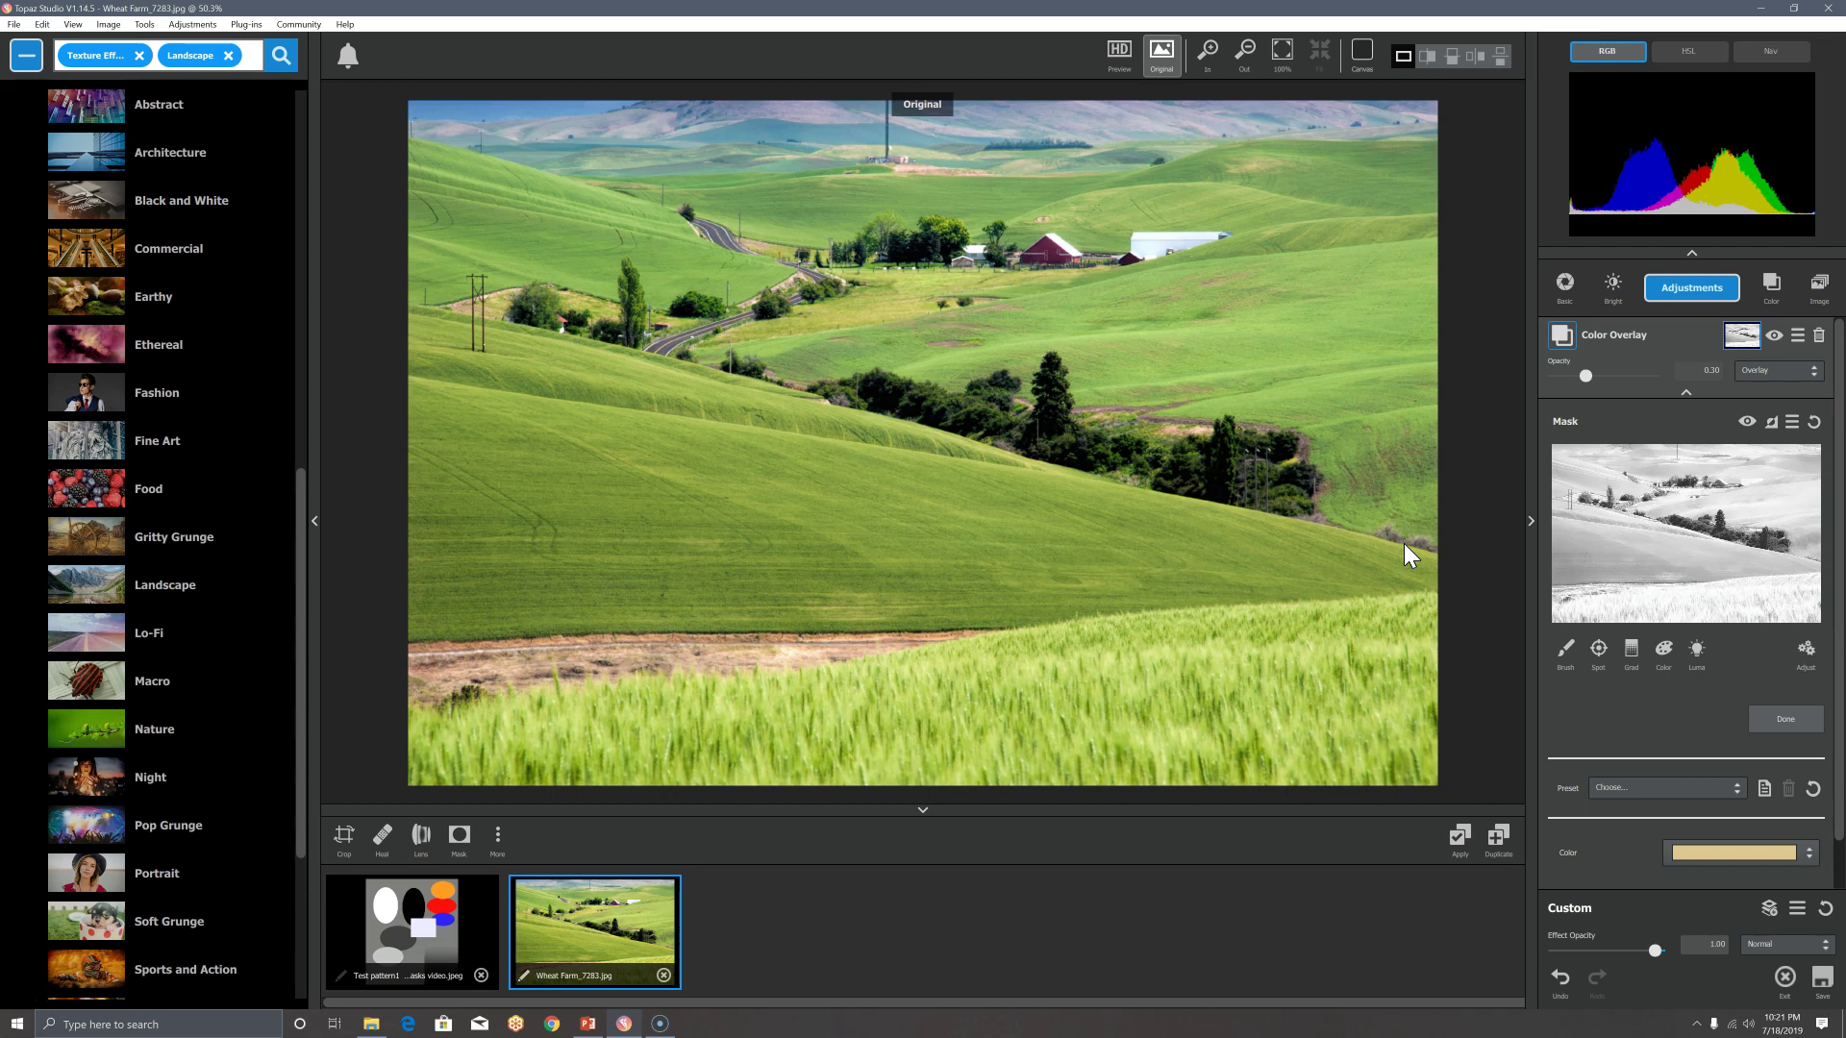
{"action": "left_click", "coordinate": [1404, 544]}
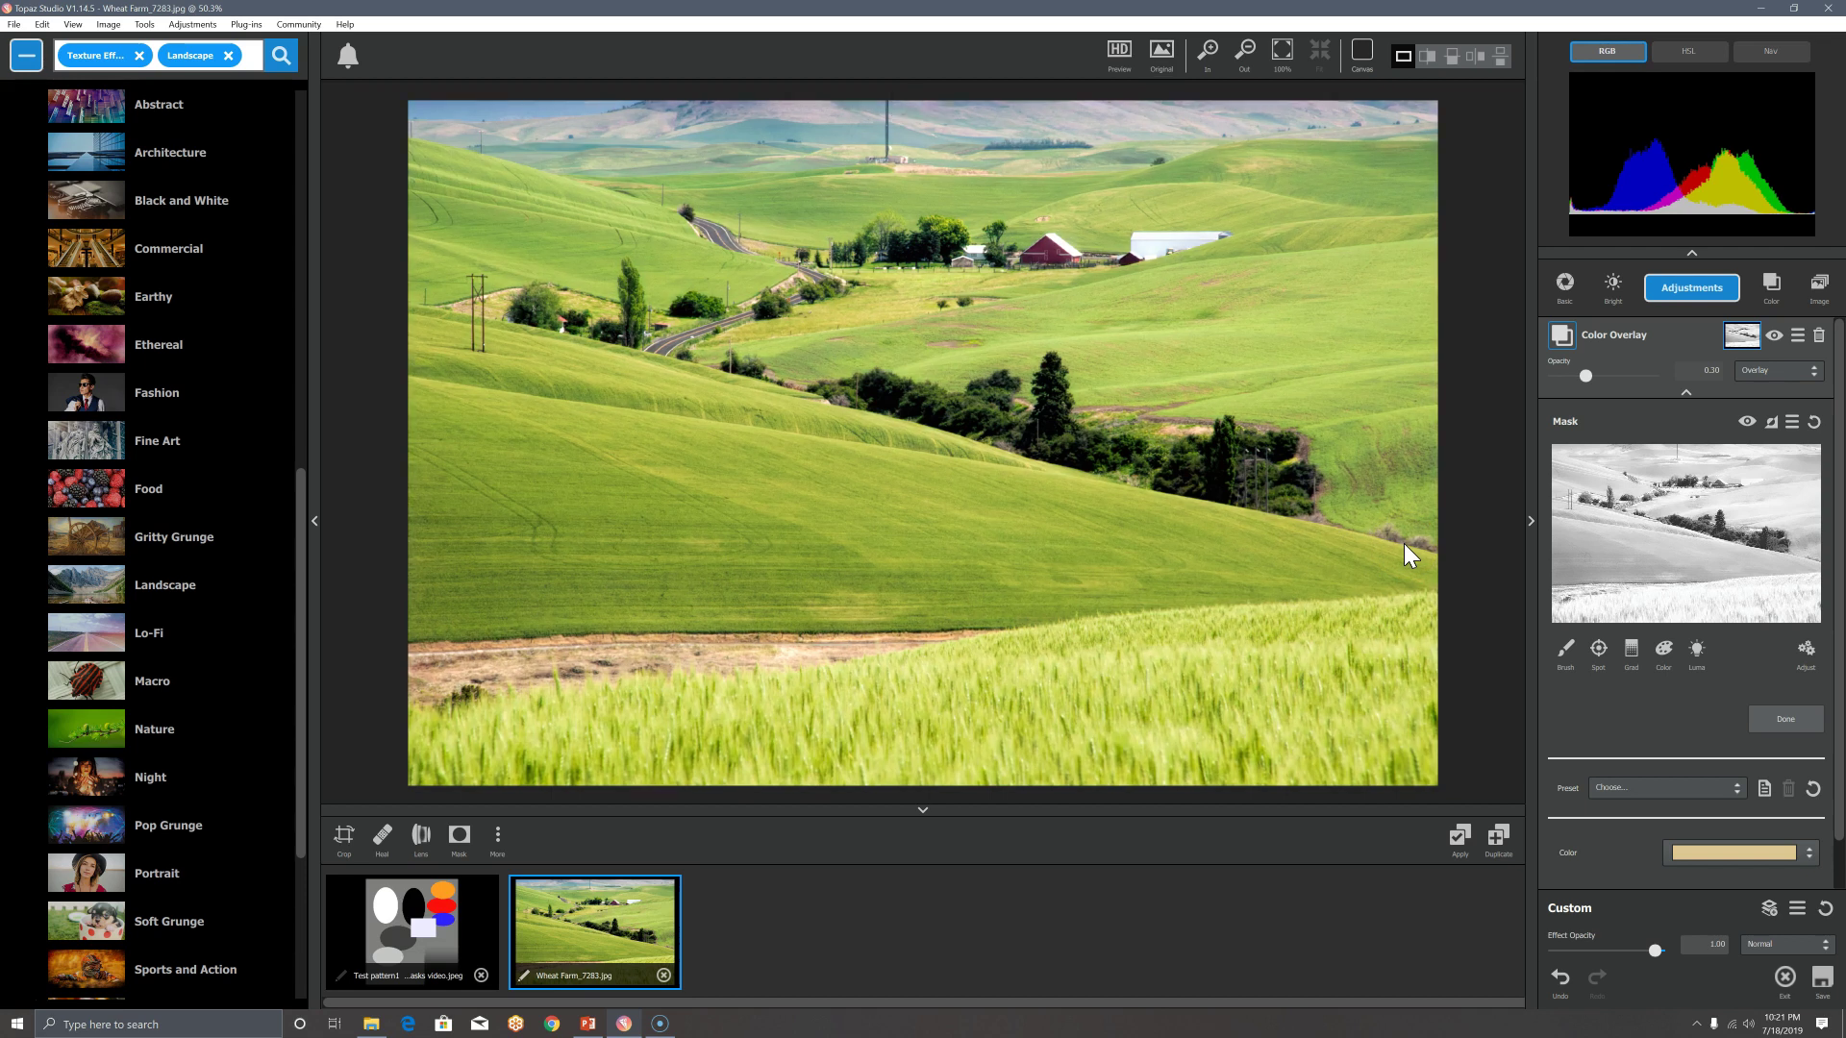
{"action": "left_click", "coordinate": [1686, 393]}
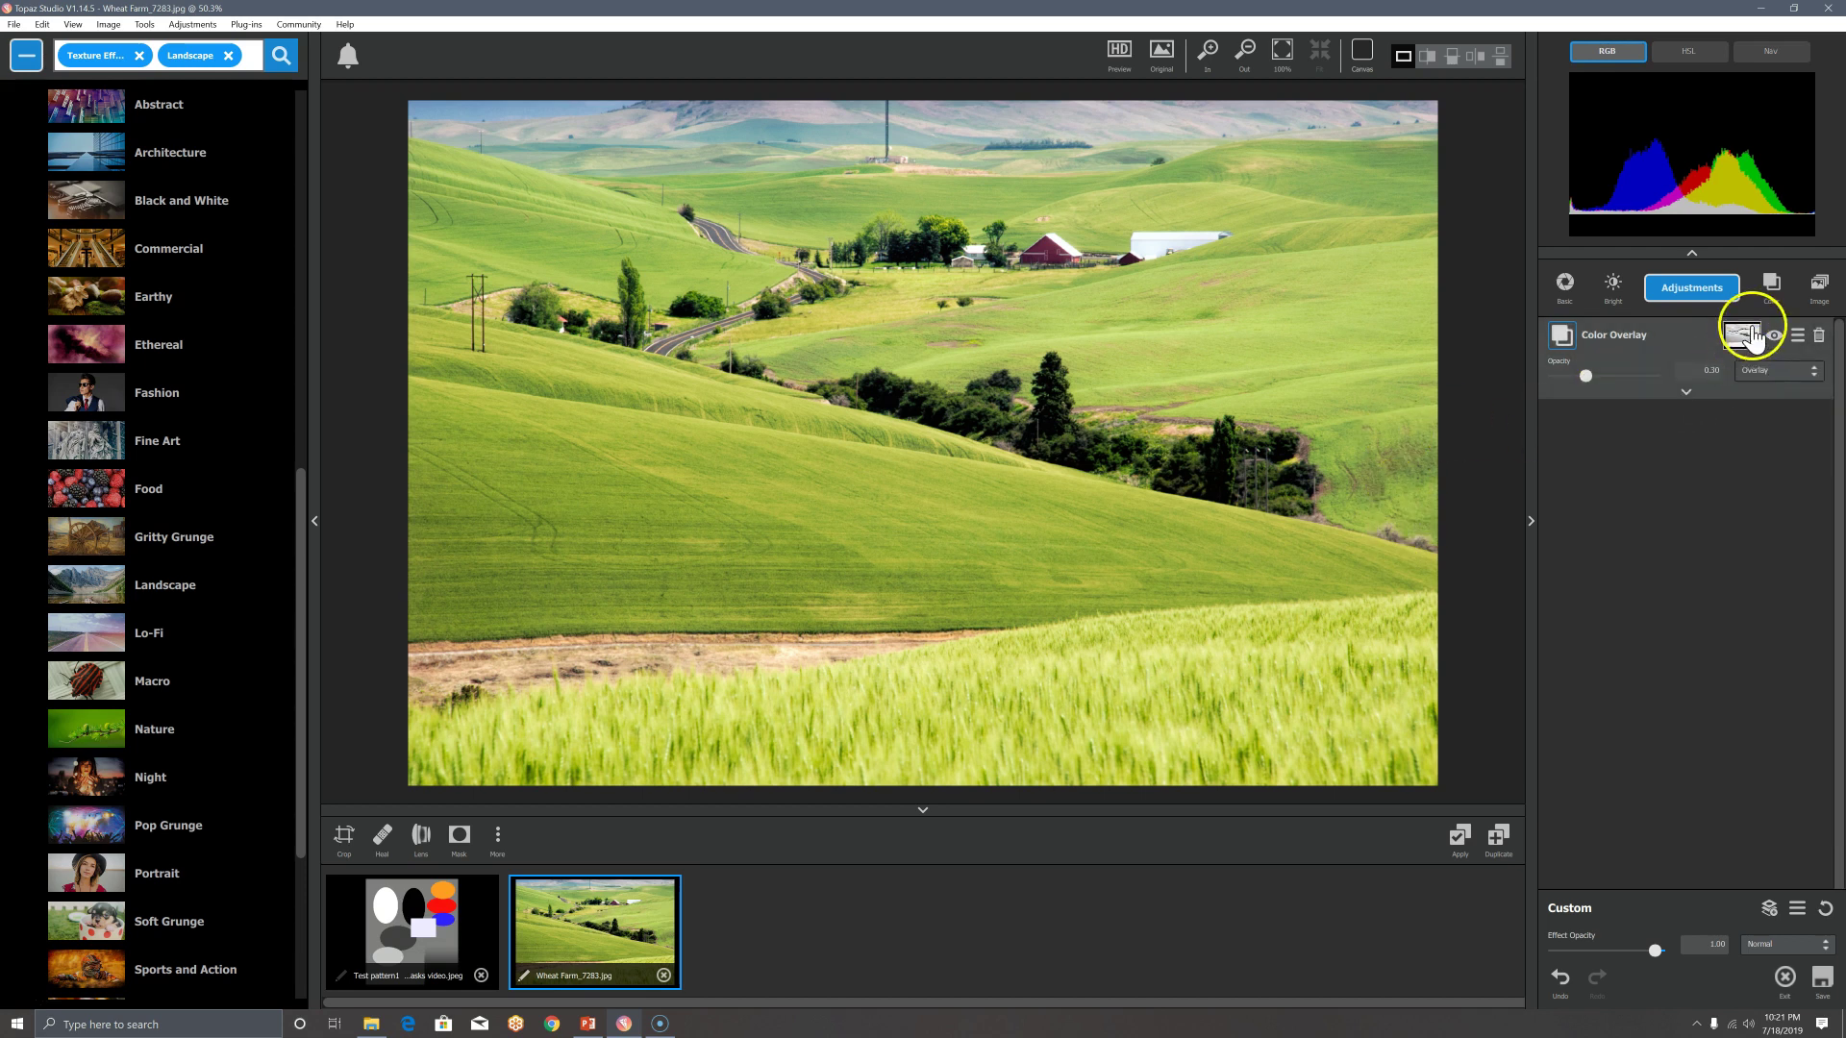
Add a second Color Overlay and set its color to a muted, dark violet-grey.
{"action": "left_click", "coordinate": [1771, 285]}
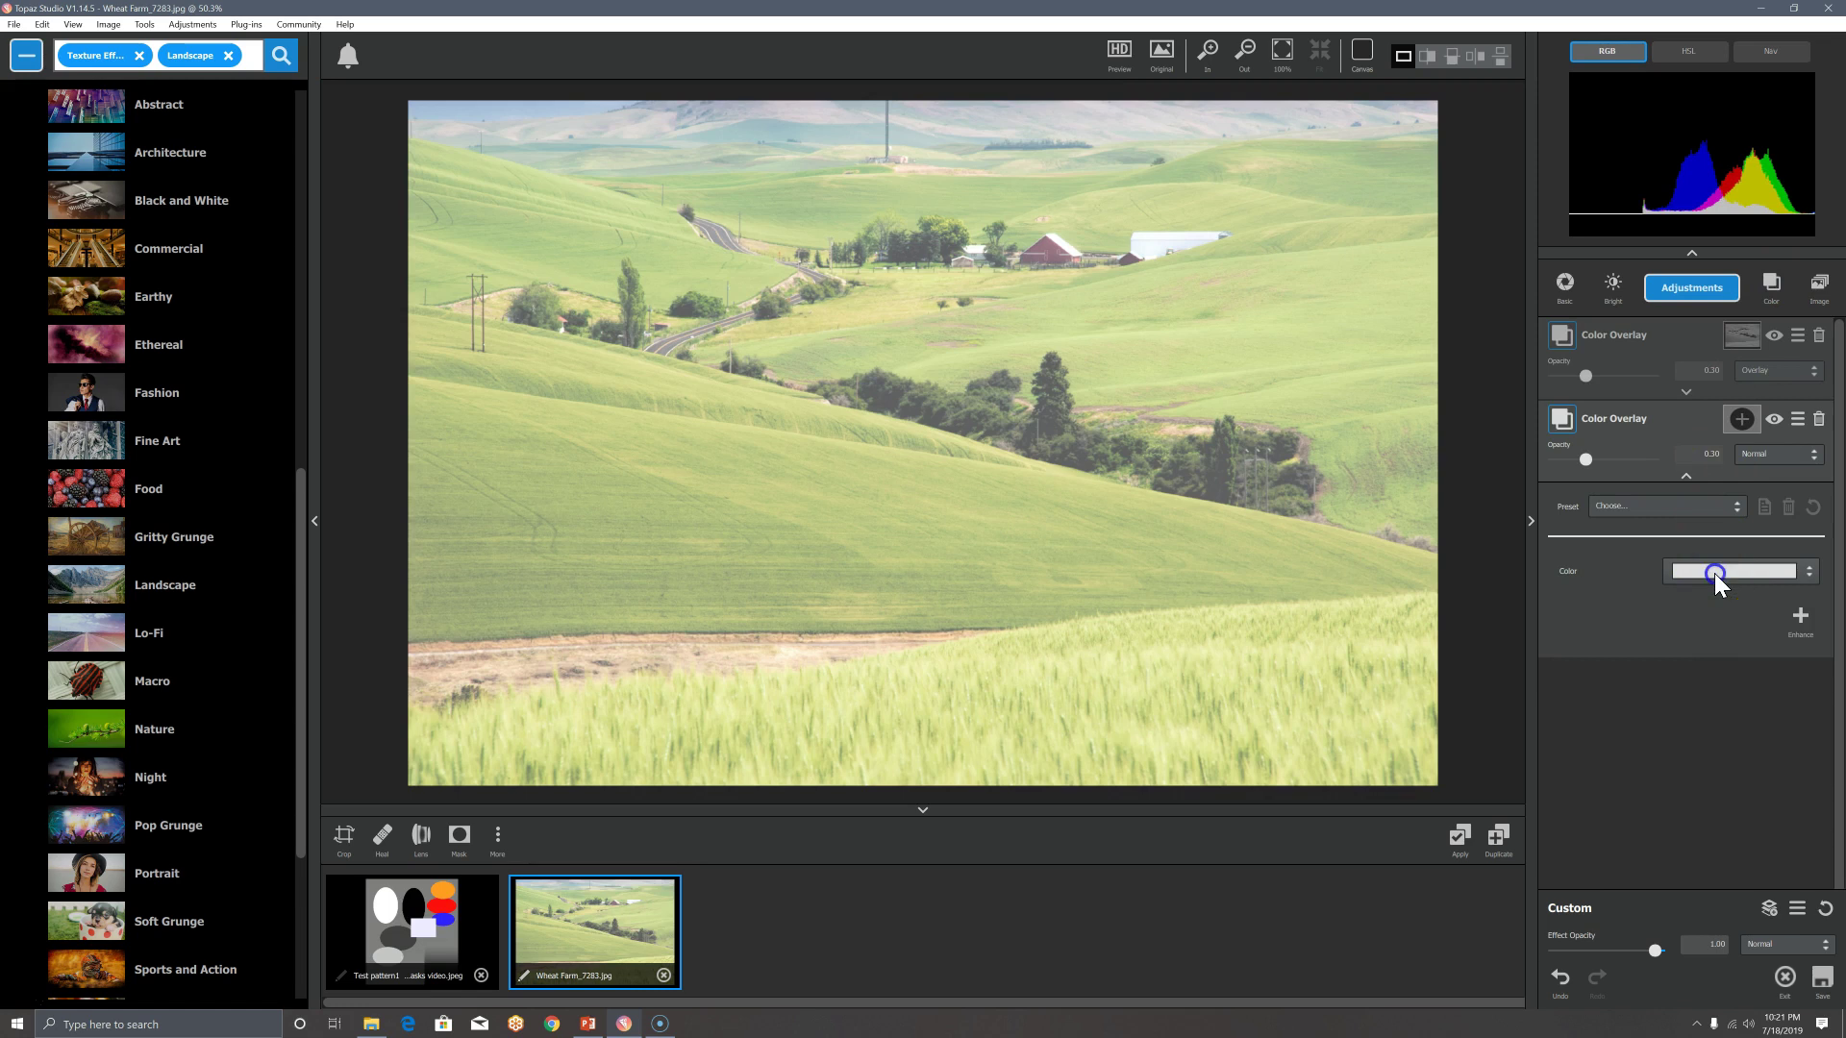
{"action": "left_click", "coordinate": [1715, 573]}
{"action": "left_click", "coordinate": [977, 490]}
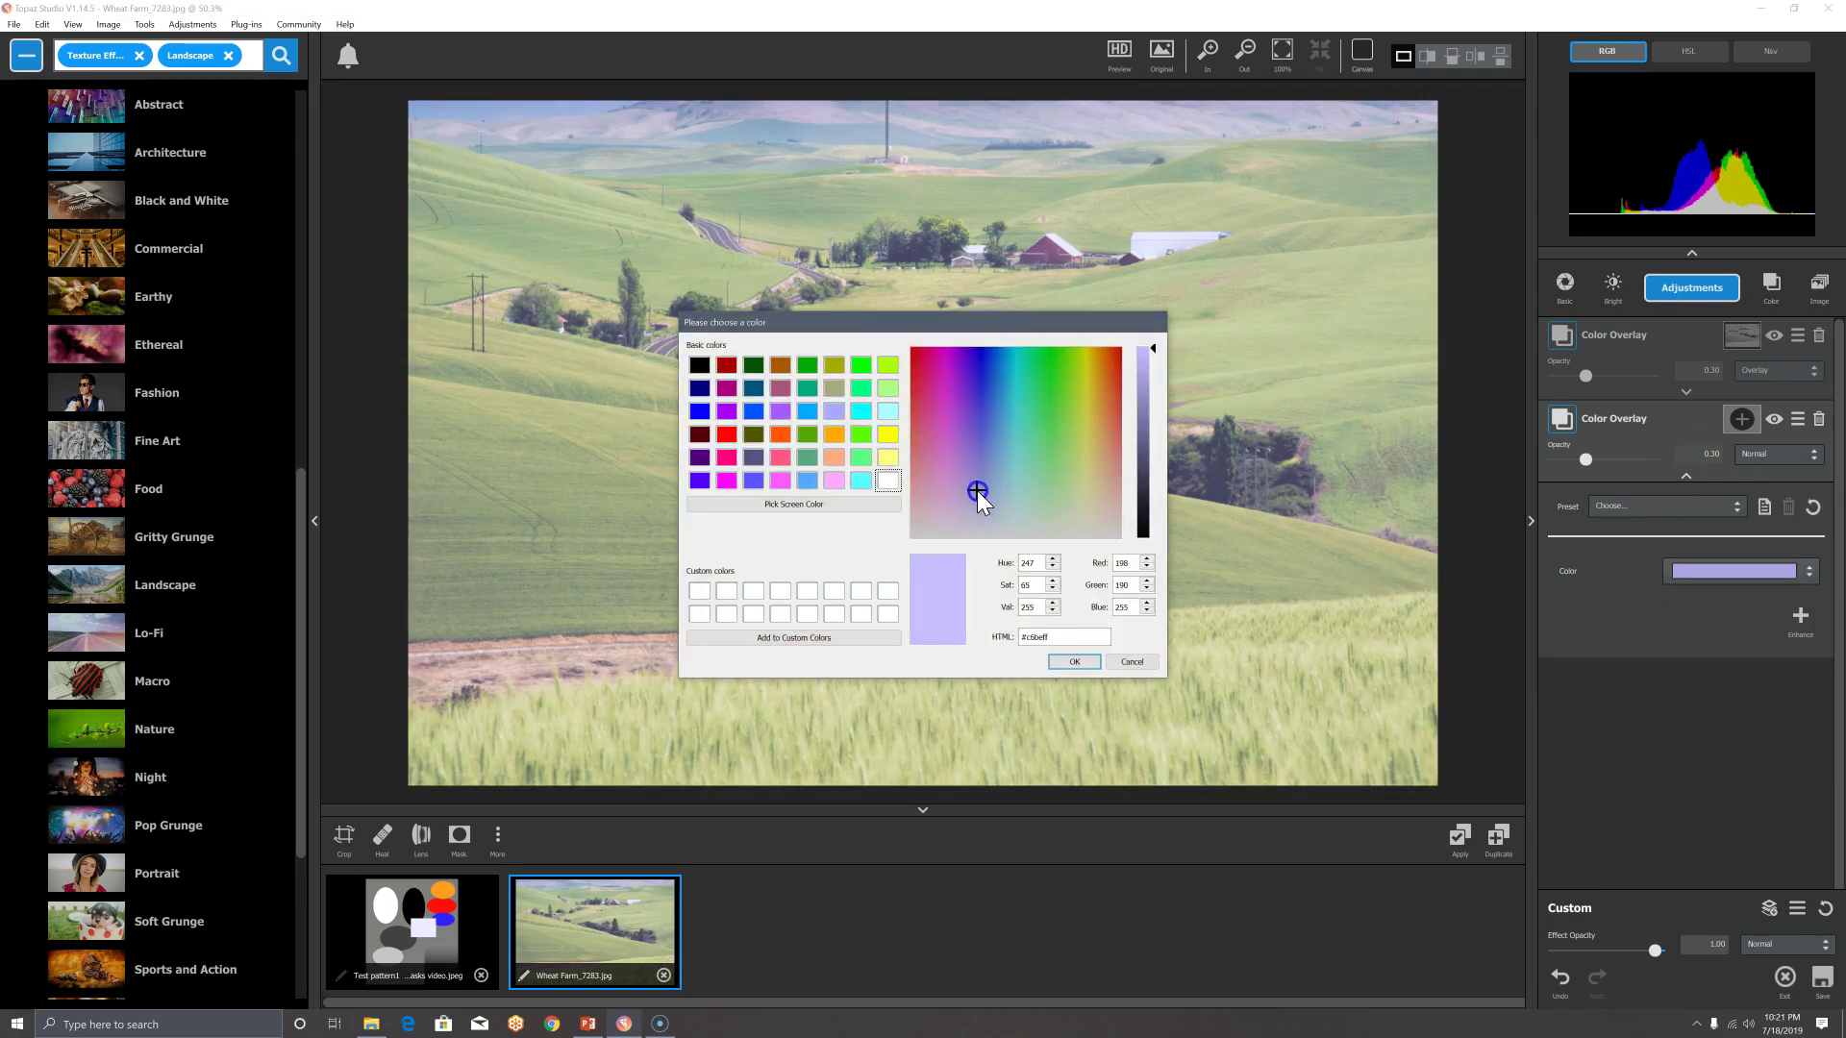
{"action": "left_click", "coordinate": [977, 491]}
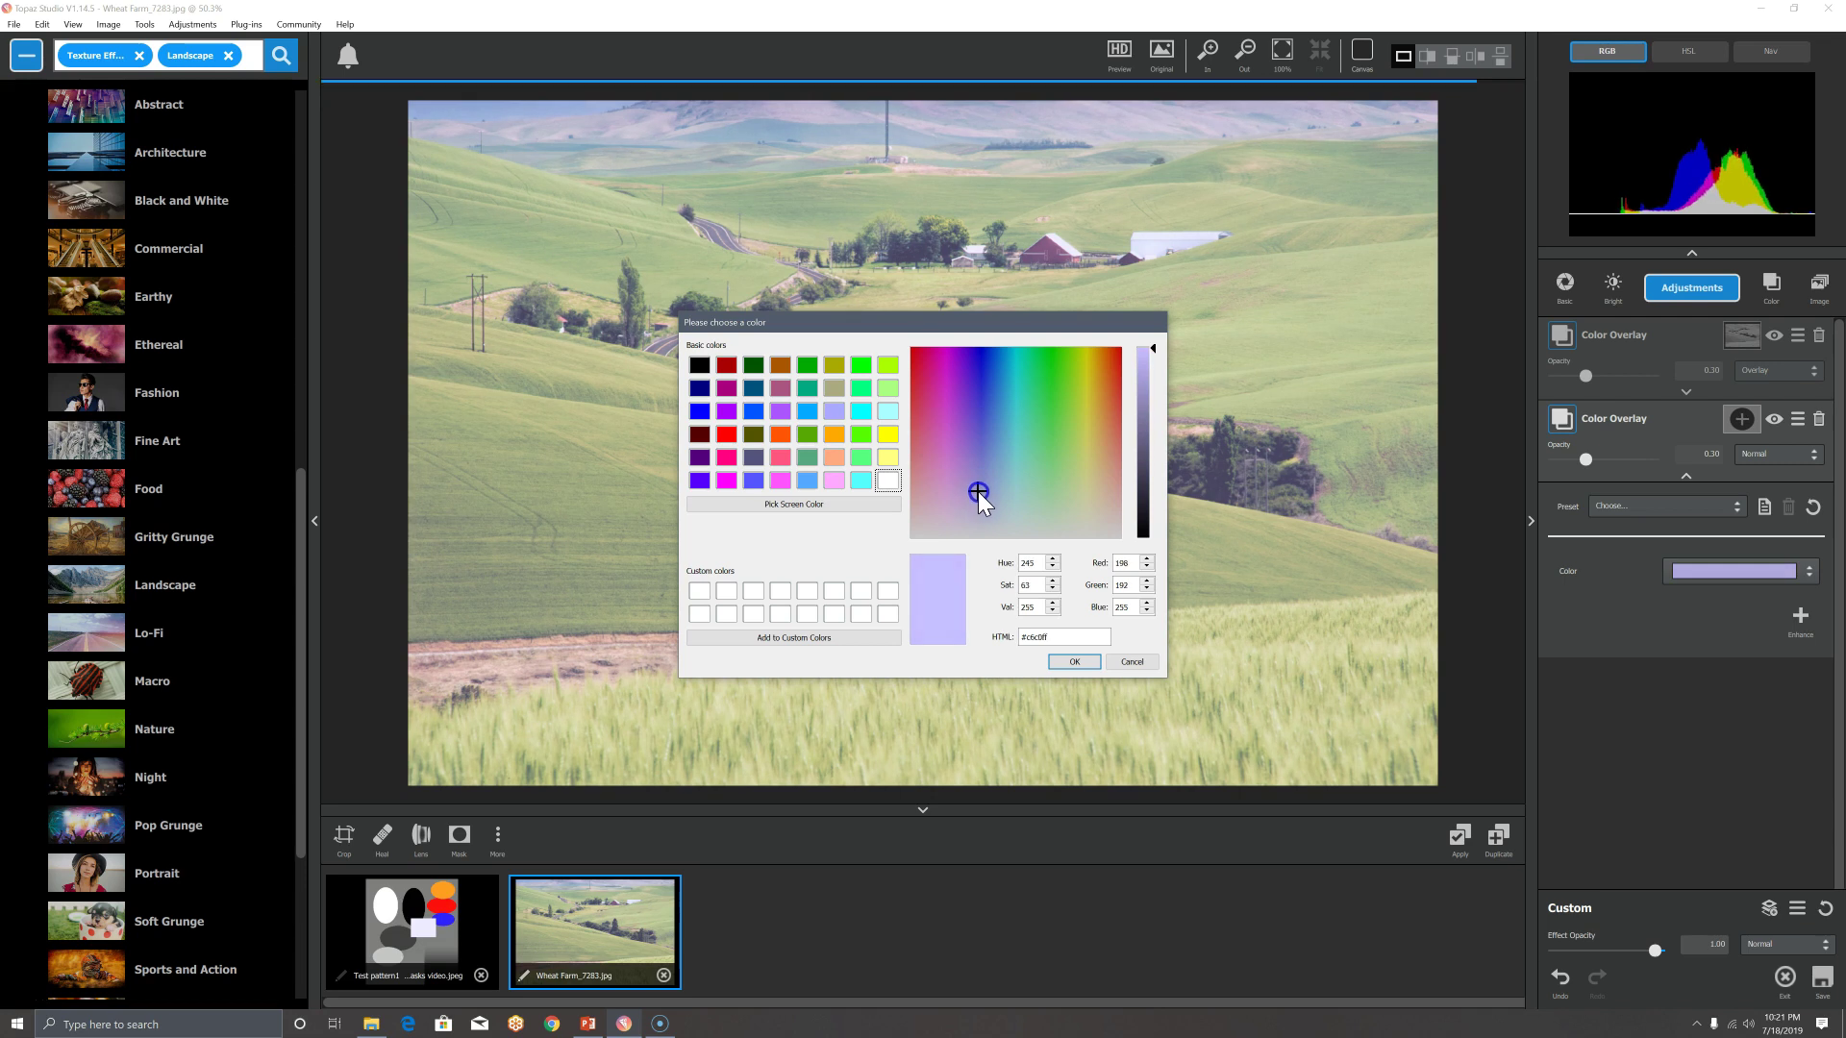
{"action": "left_click", "coordinate": [979, 490]}
{"action": "left_click", "coordinate": [1157, 344]}
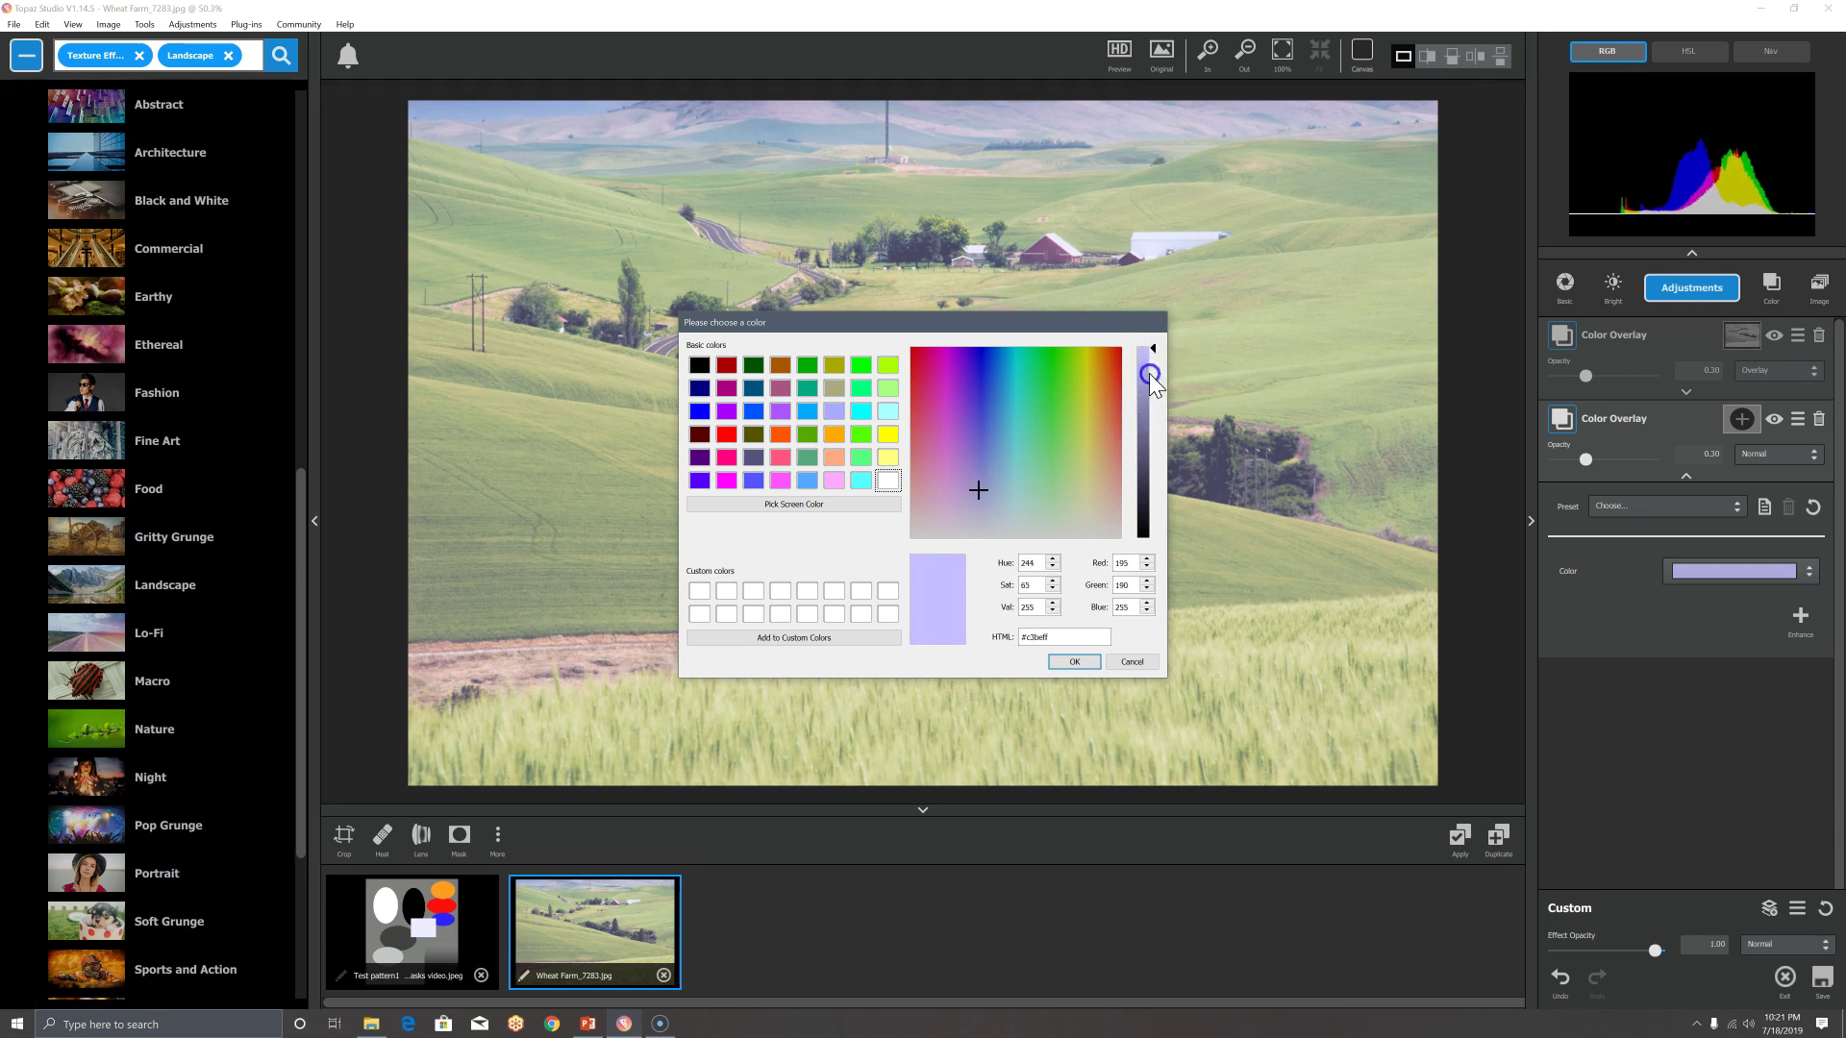
{"action": "left_click_drag", "start_coordinate": [1155, 350], "coordinate": [1140, 438]}
{"action": "left_click", "coordinate": [970, 488]}
{"action": "left_click_drag", "start_coordinate": [978, 493], "coordinate": [977, 508]}
{"action": "left_click", "coordinate": [1070, 664]}
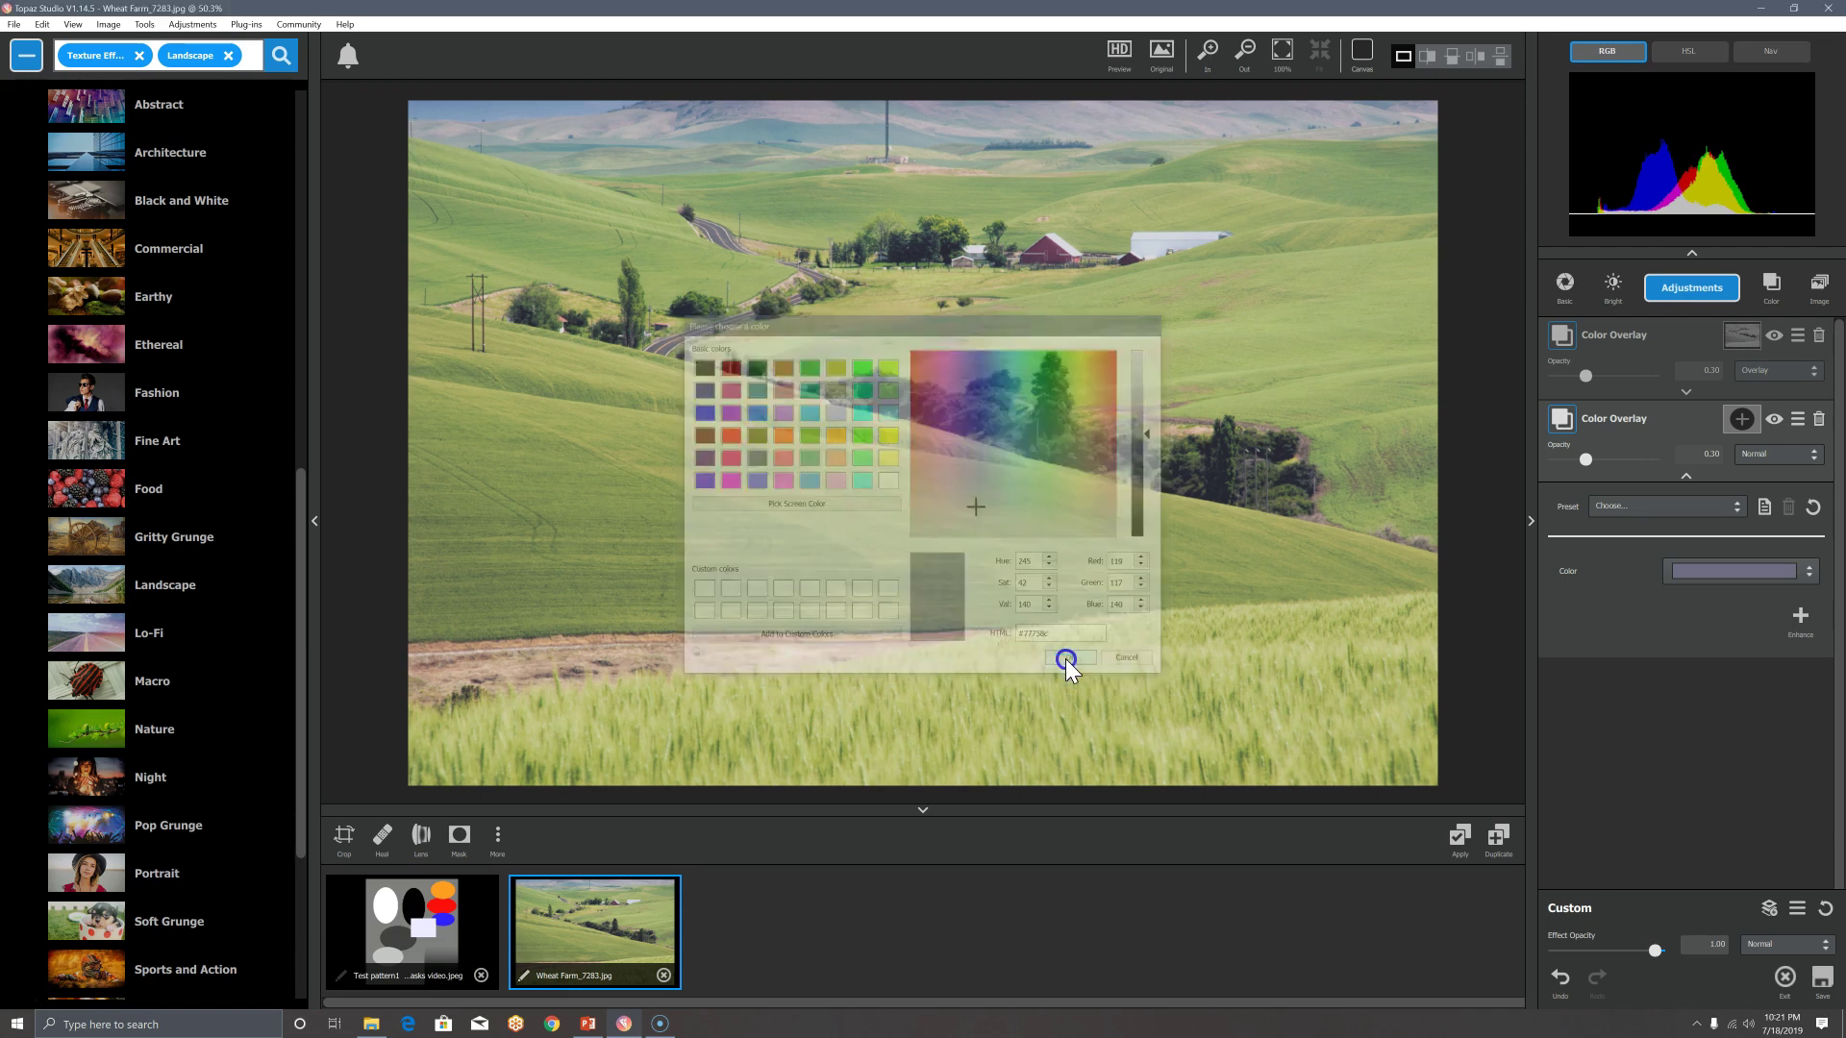
Set the violet-grey overlay to Soft Light and mask it by luminosity with Luminosity 0.10 and Range 0.19.
{"action": "left_click", "coordinate": [1792, 457]}
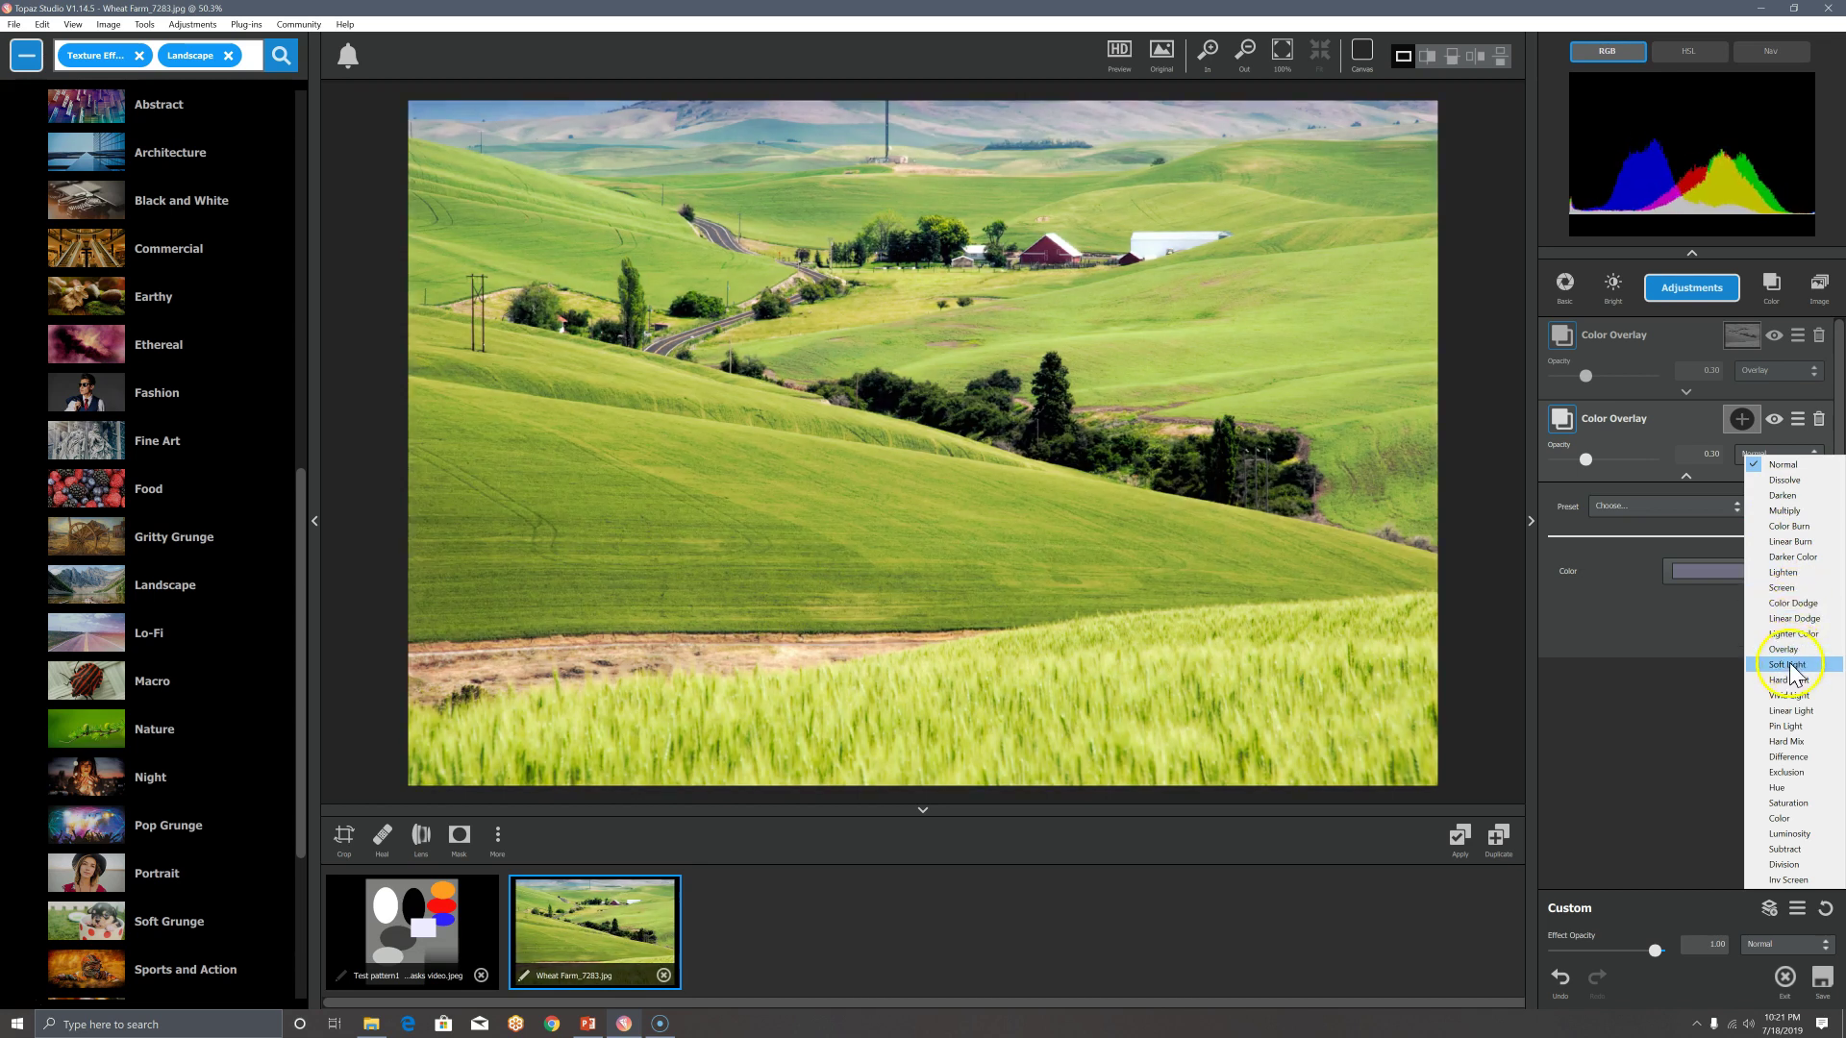
{"action": "left_click", "coordinate": [1789, 665]}
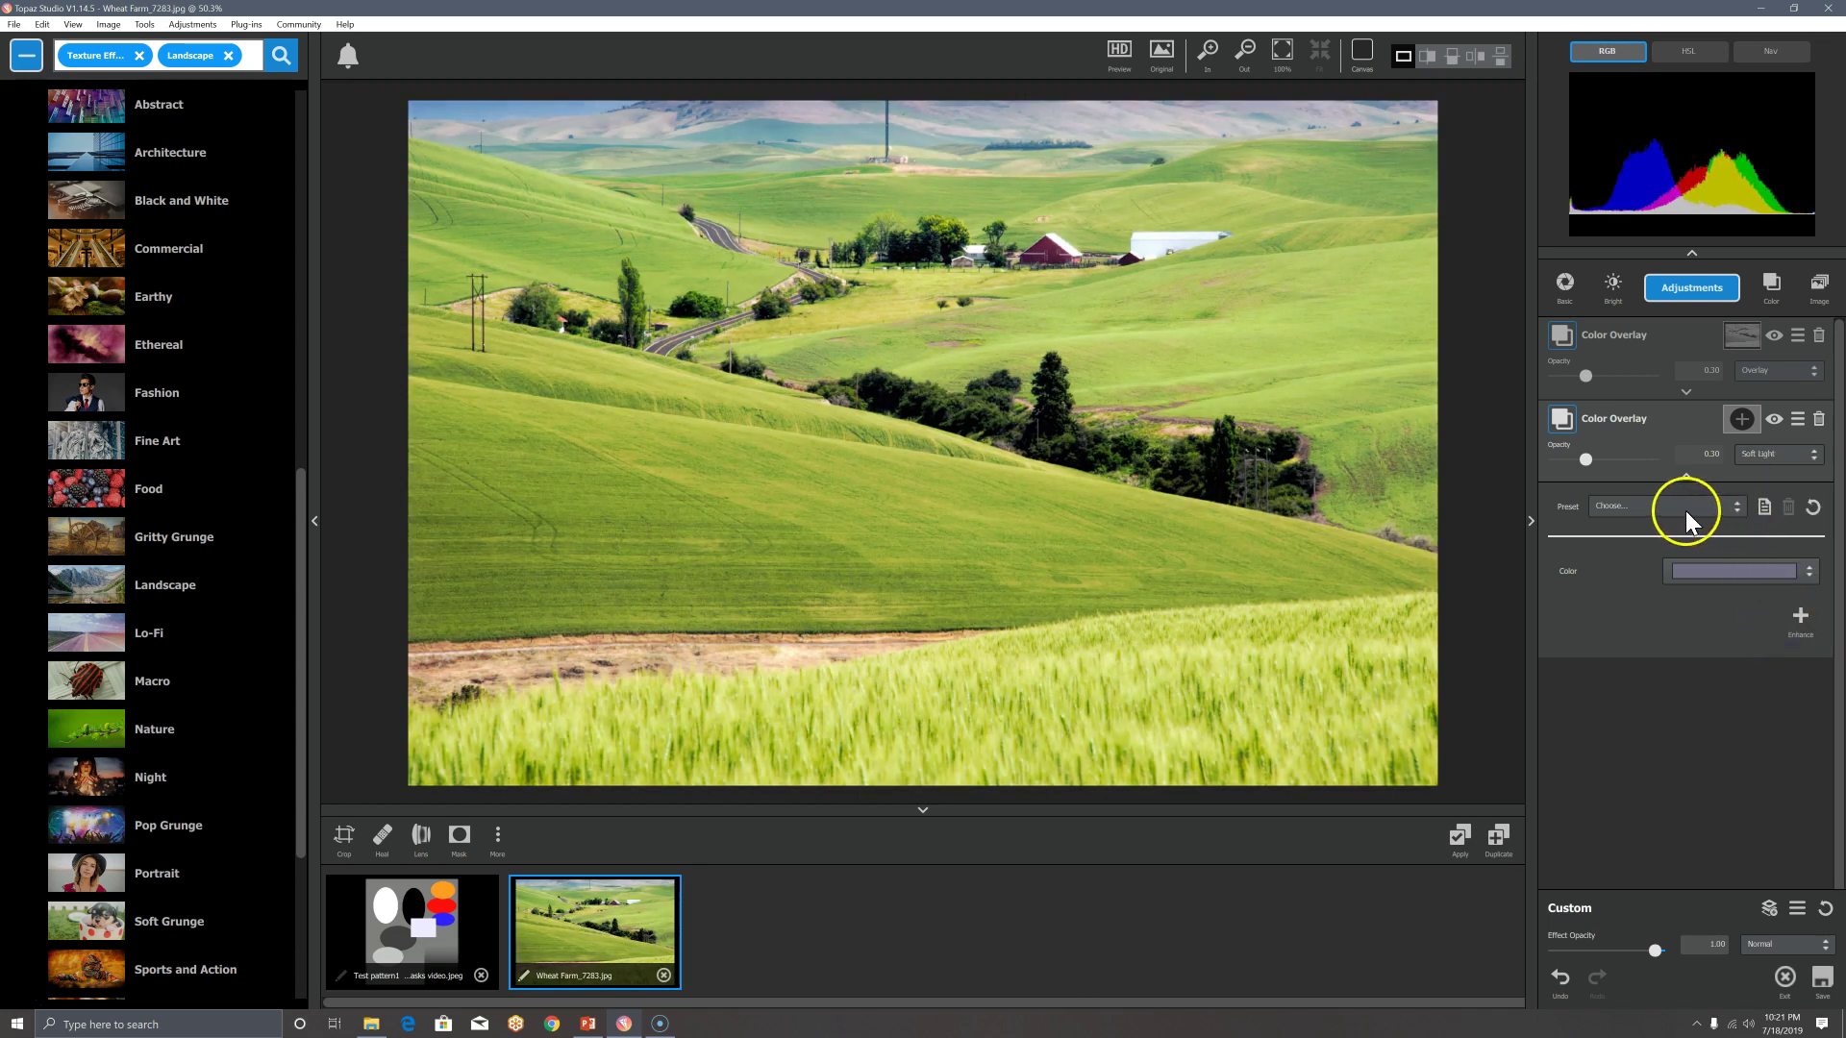
{"action": "left_click", "coordinate": [1742, 423]}
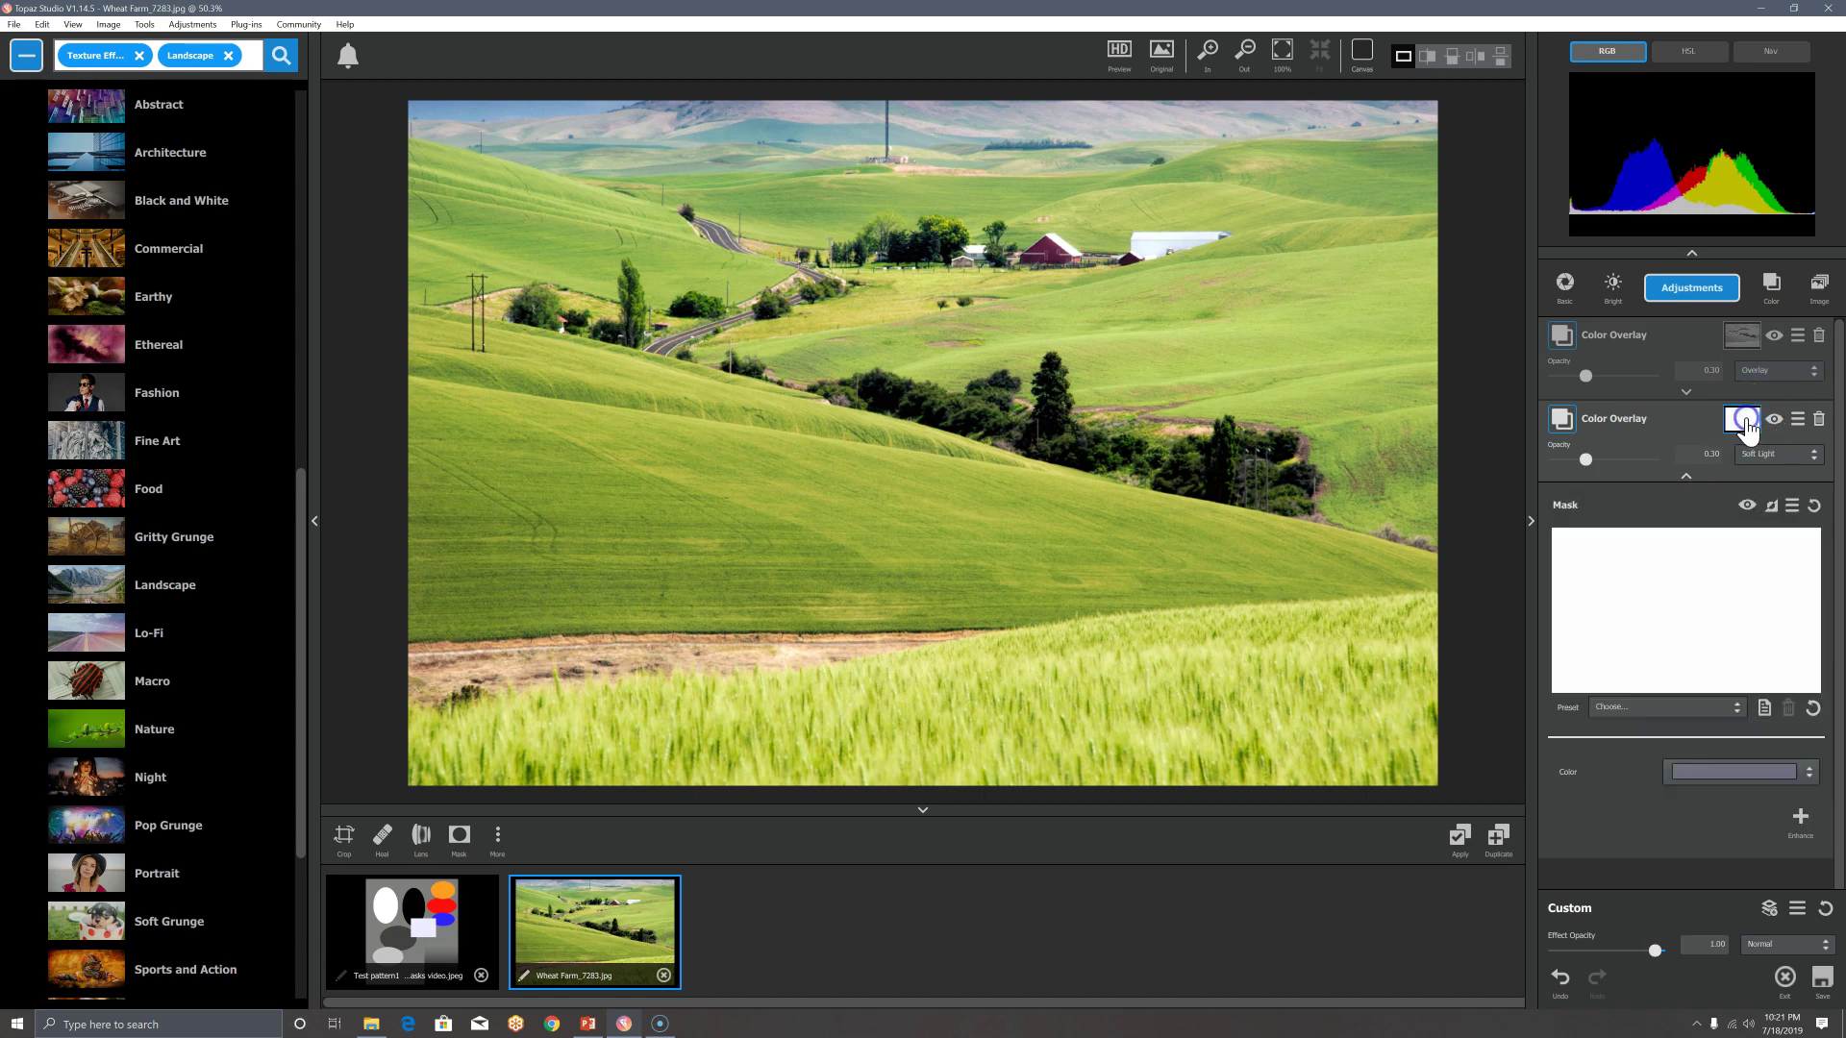
{"action": "left_click", "coordinate": [1699, 652]}
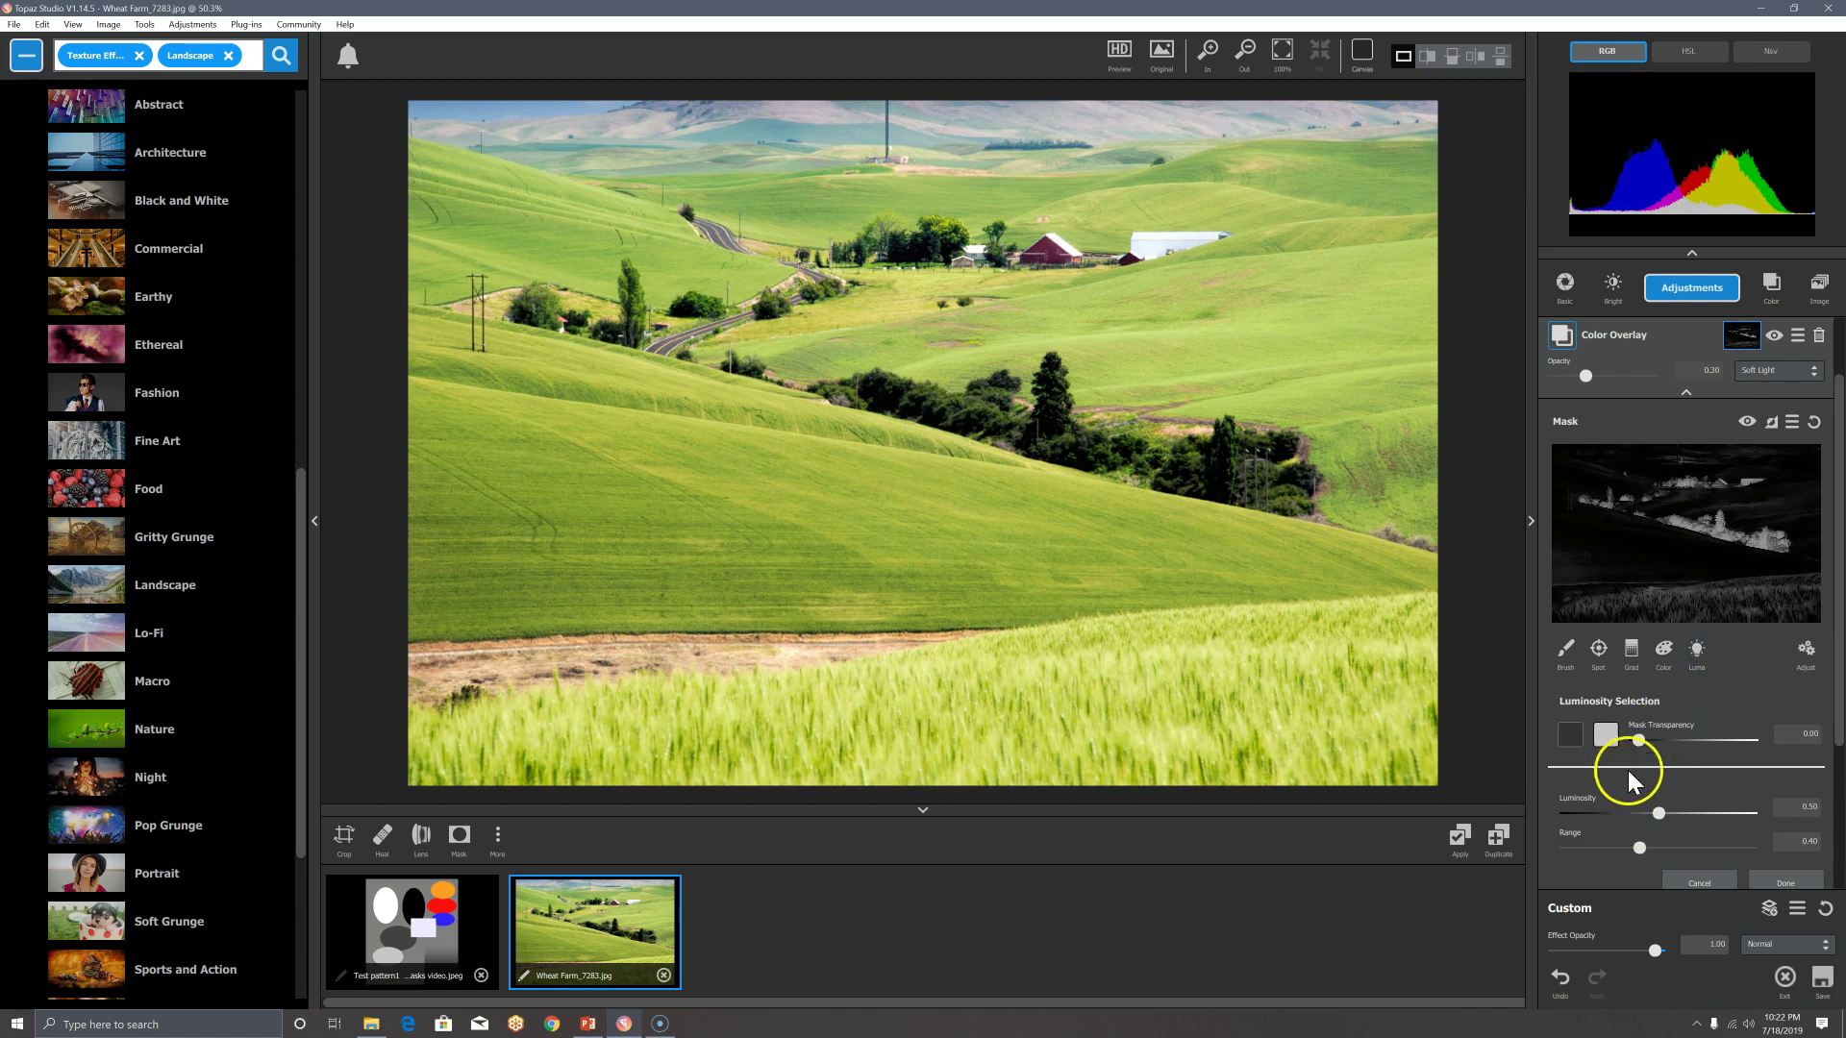
{"action": "left_click_drag", "start_coordinate": [1652, 815], "coordinate": [1606, 858]}
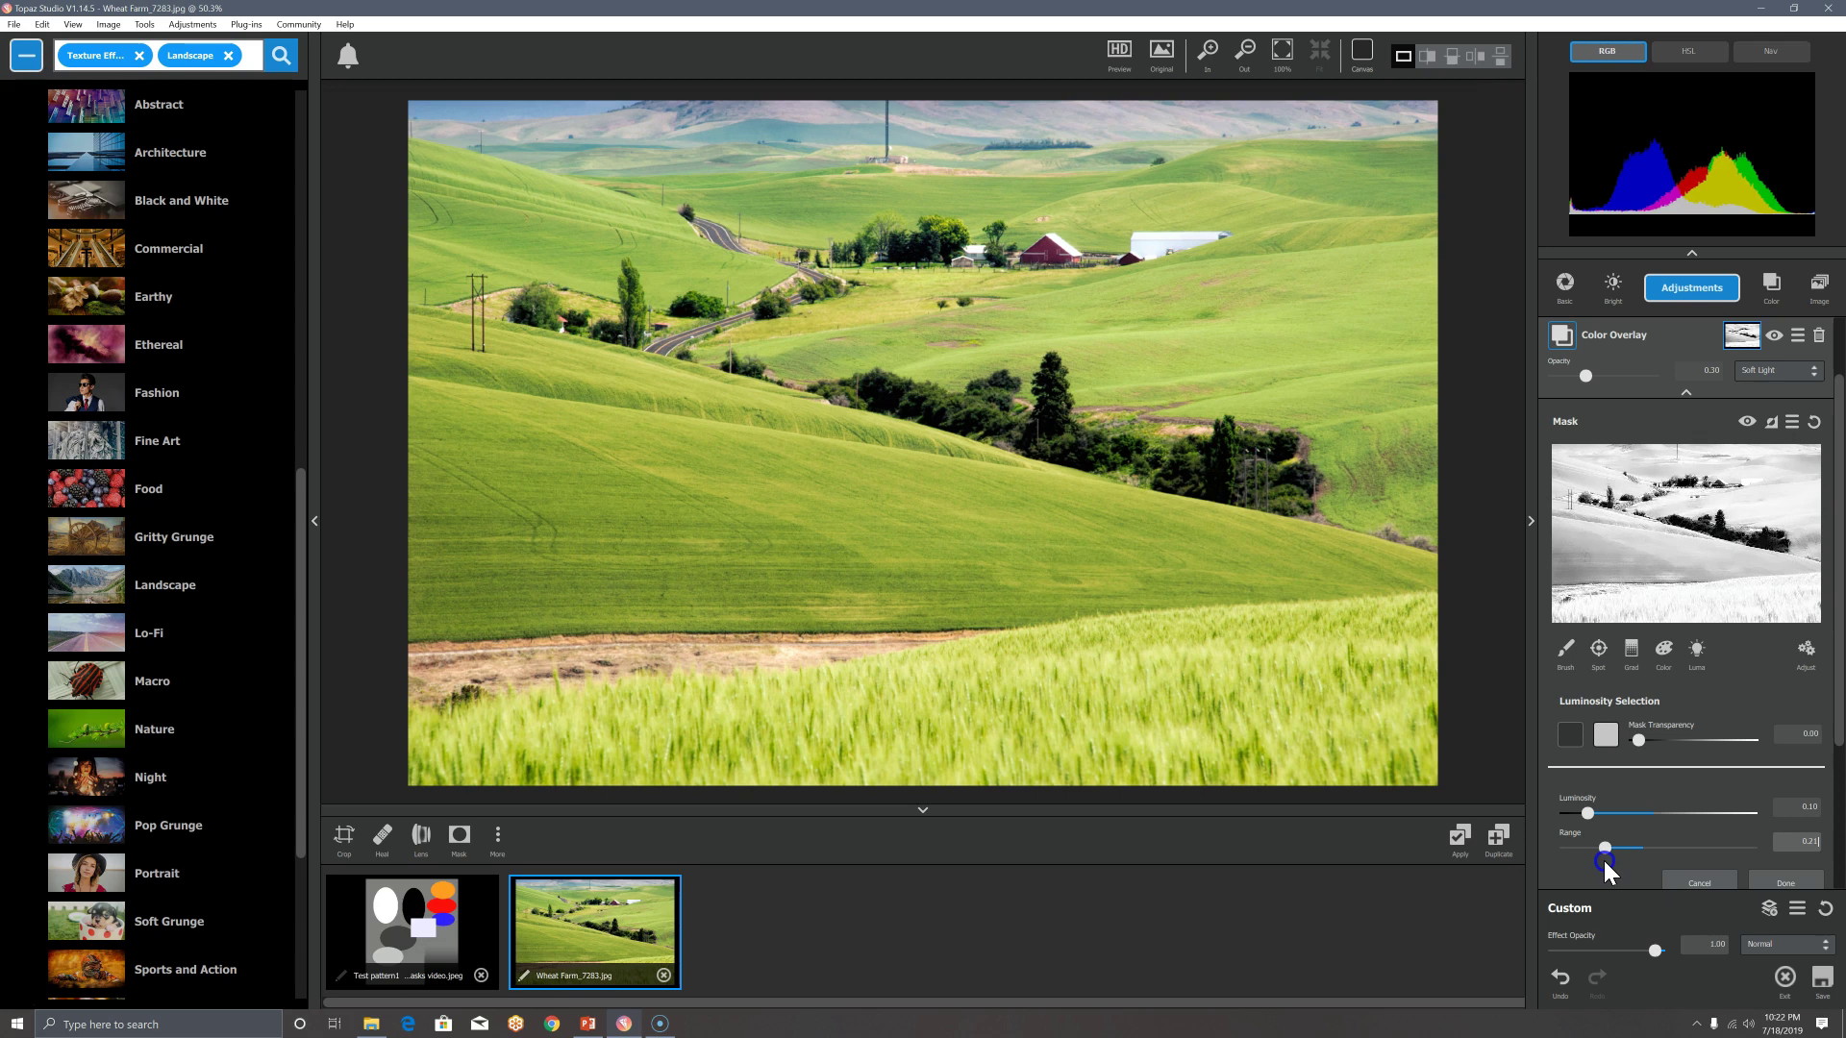
{"action": "left_click_drag", "start_coordinate": [1603, 861], "coordinate": [1600, 856]}
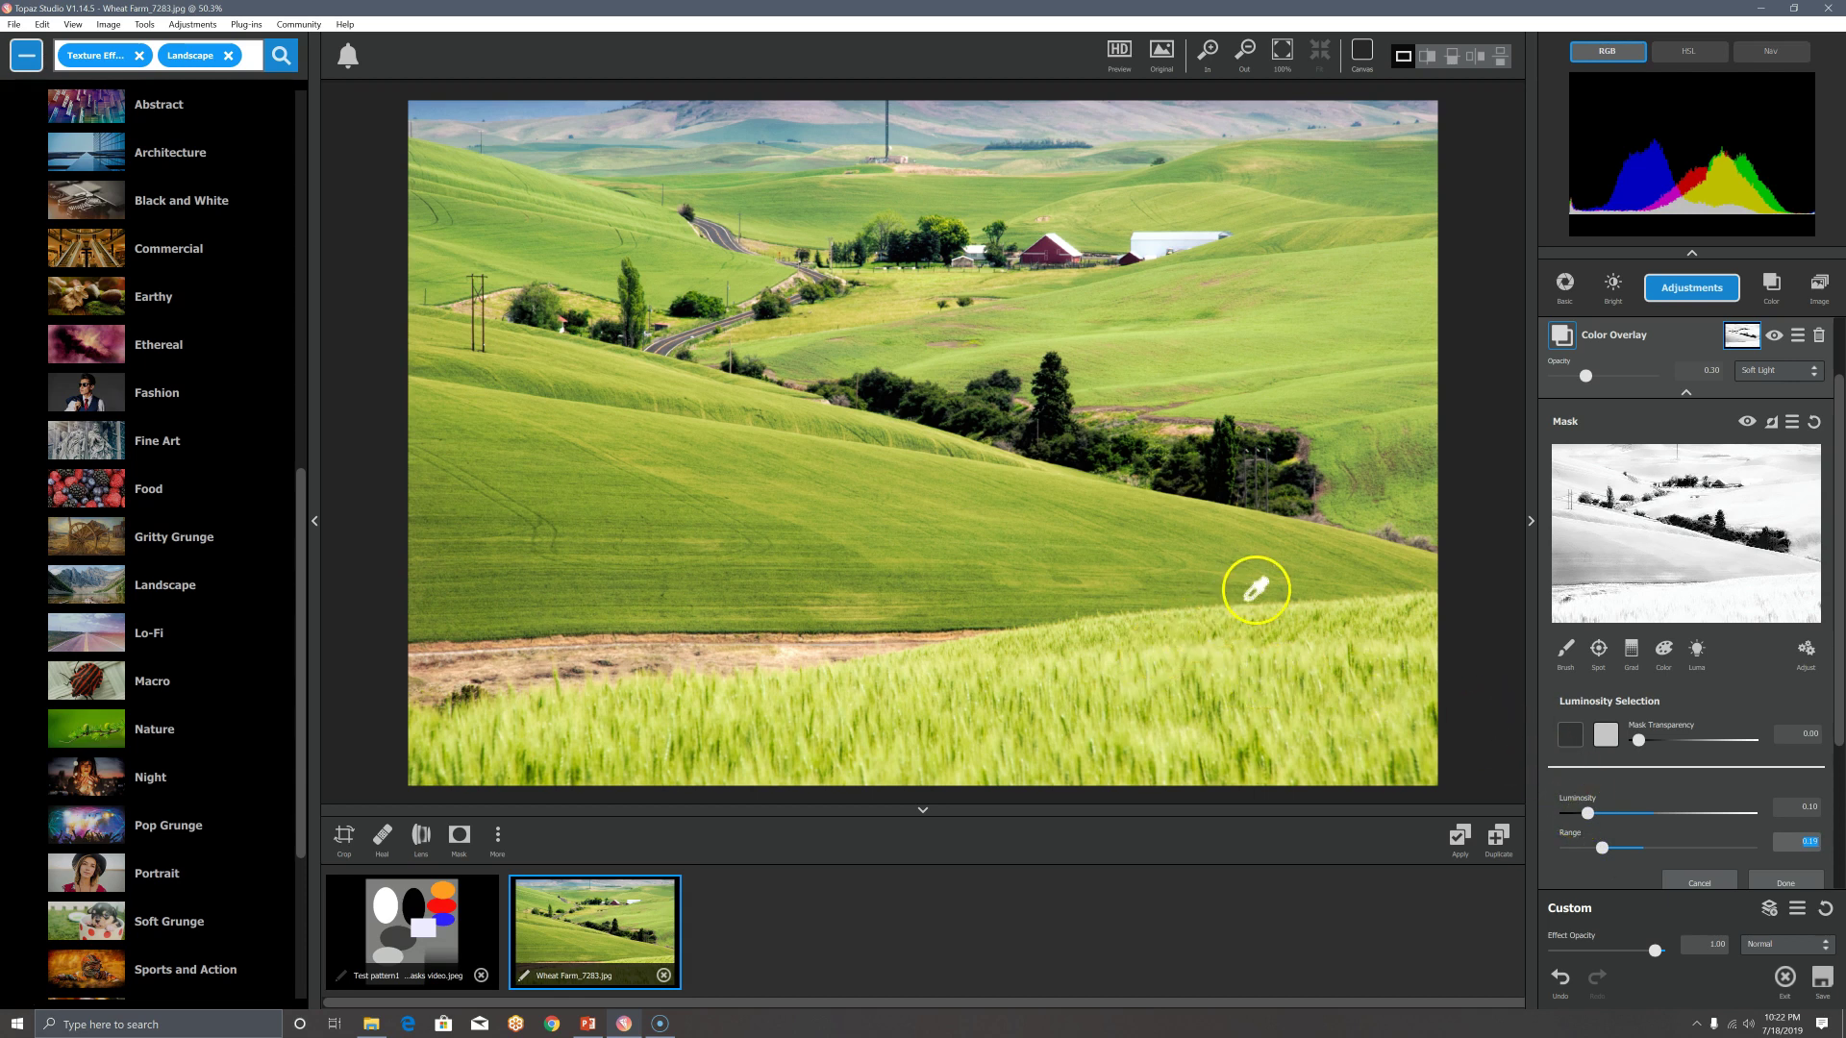
{"action": "left_click", "coordinate": [1684, 394]}
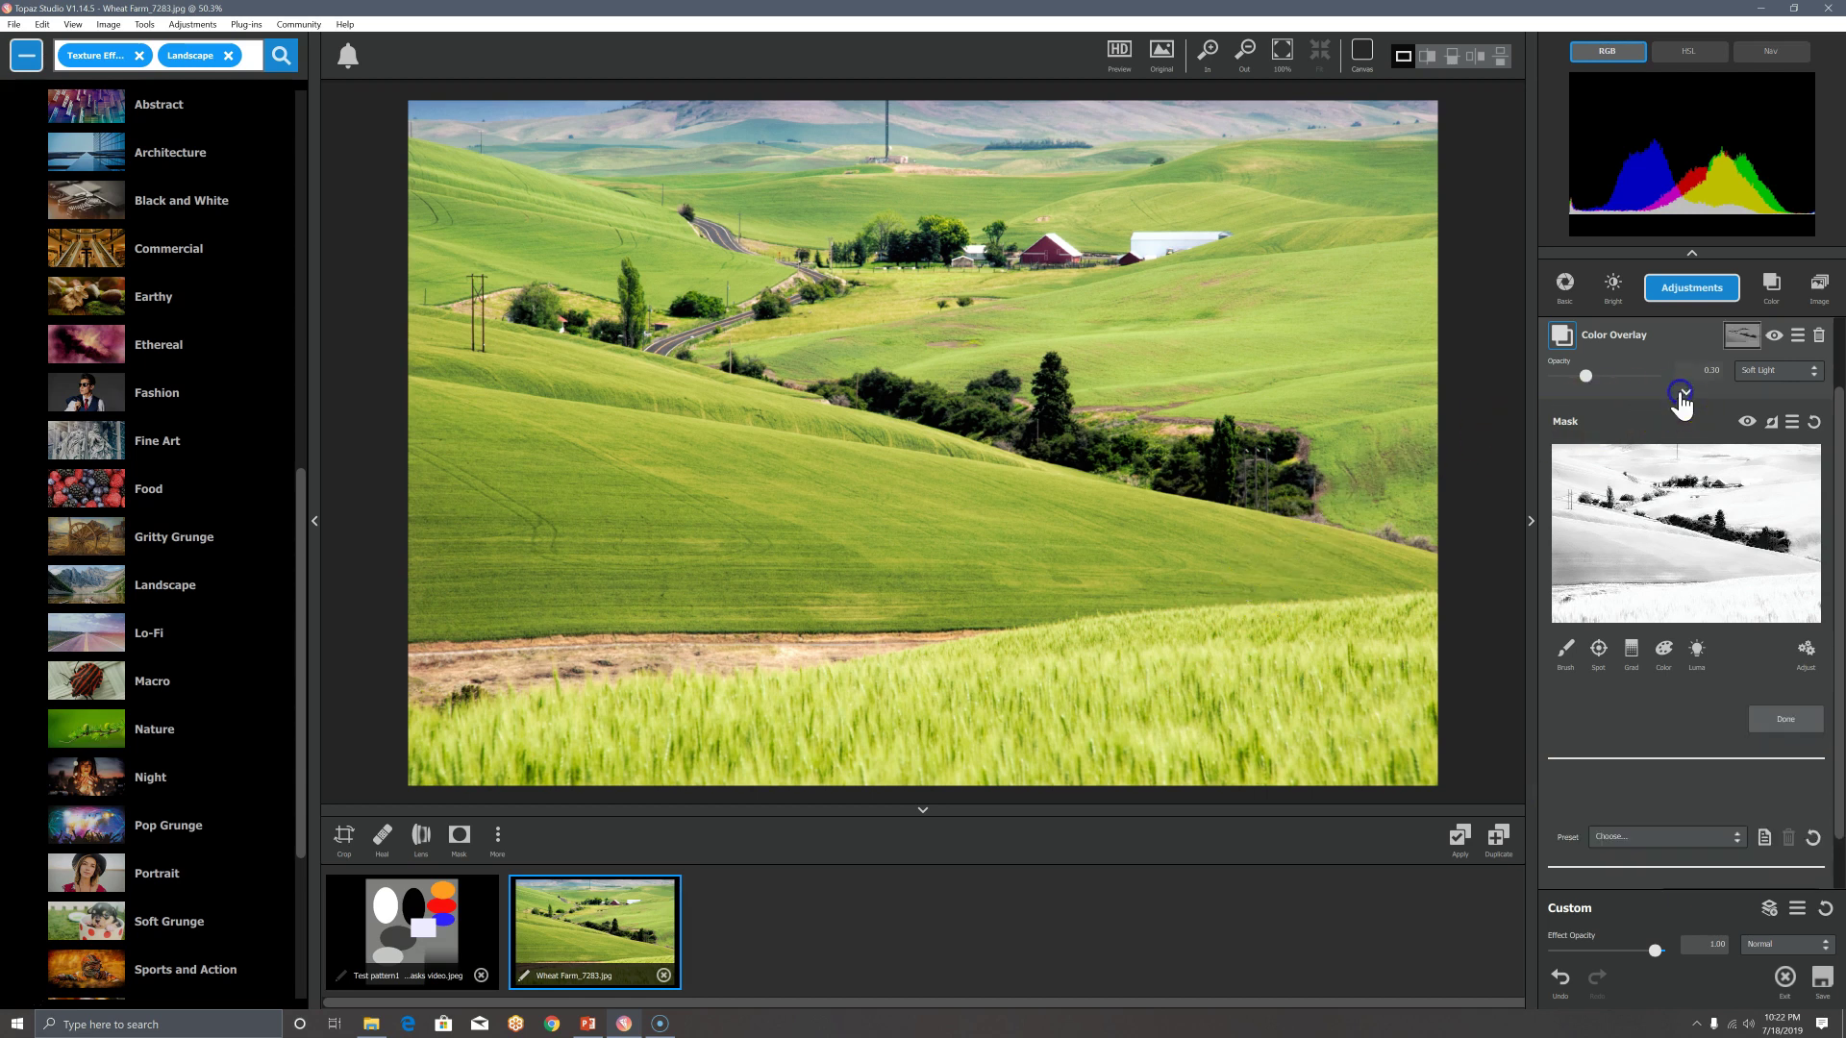
{"action": "left_click", "coordinate": [1680, 395]}
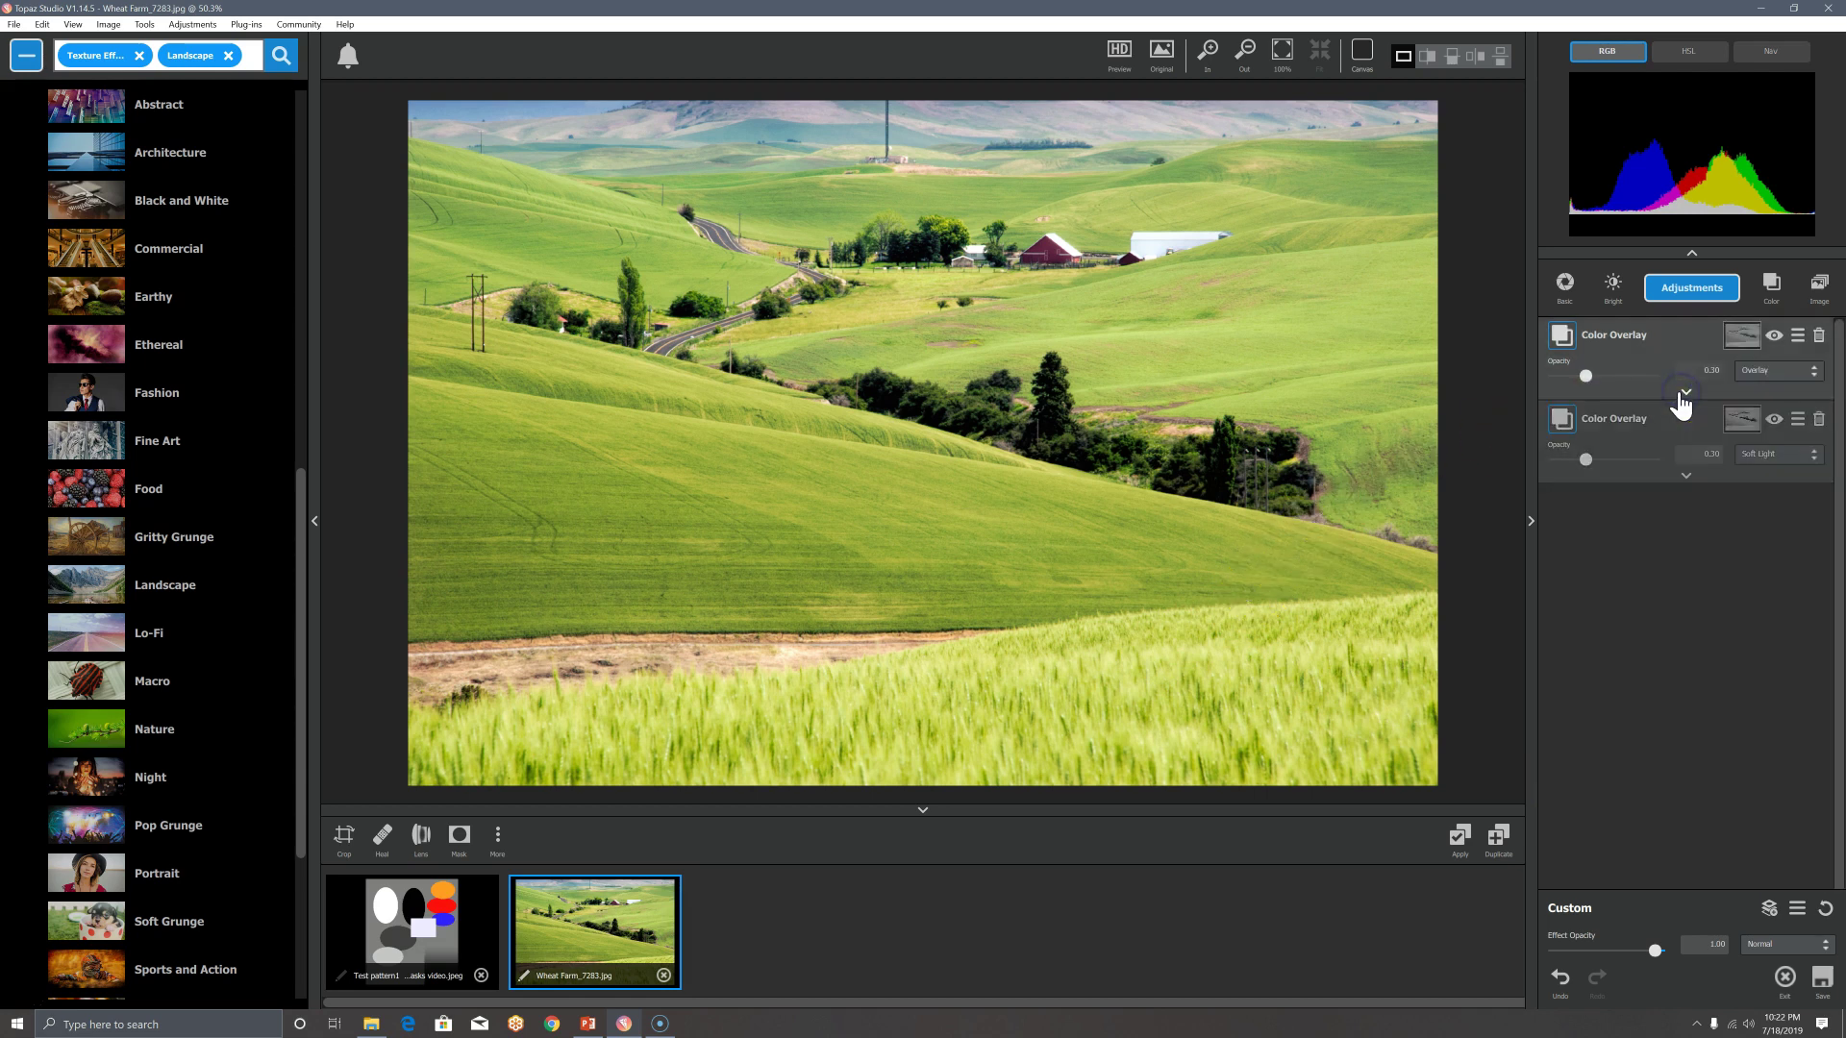
Raise the pale yellow overlay's opacity to about 0.39 and the violet-grey overlay's opacity to about 0.75.
{"action": "left_click", "coordinate": [1586, 378]}
{"action": "left_click_drag", "start_coordinate": [1588, 380], "coordinate": [1593, 384]}
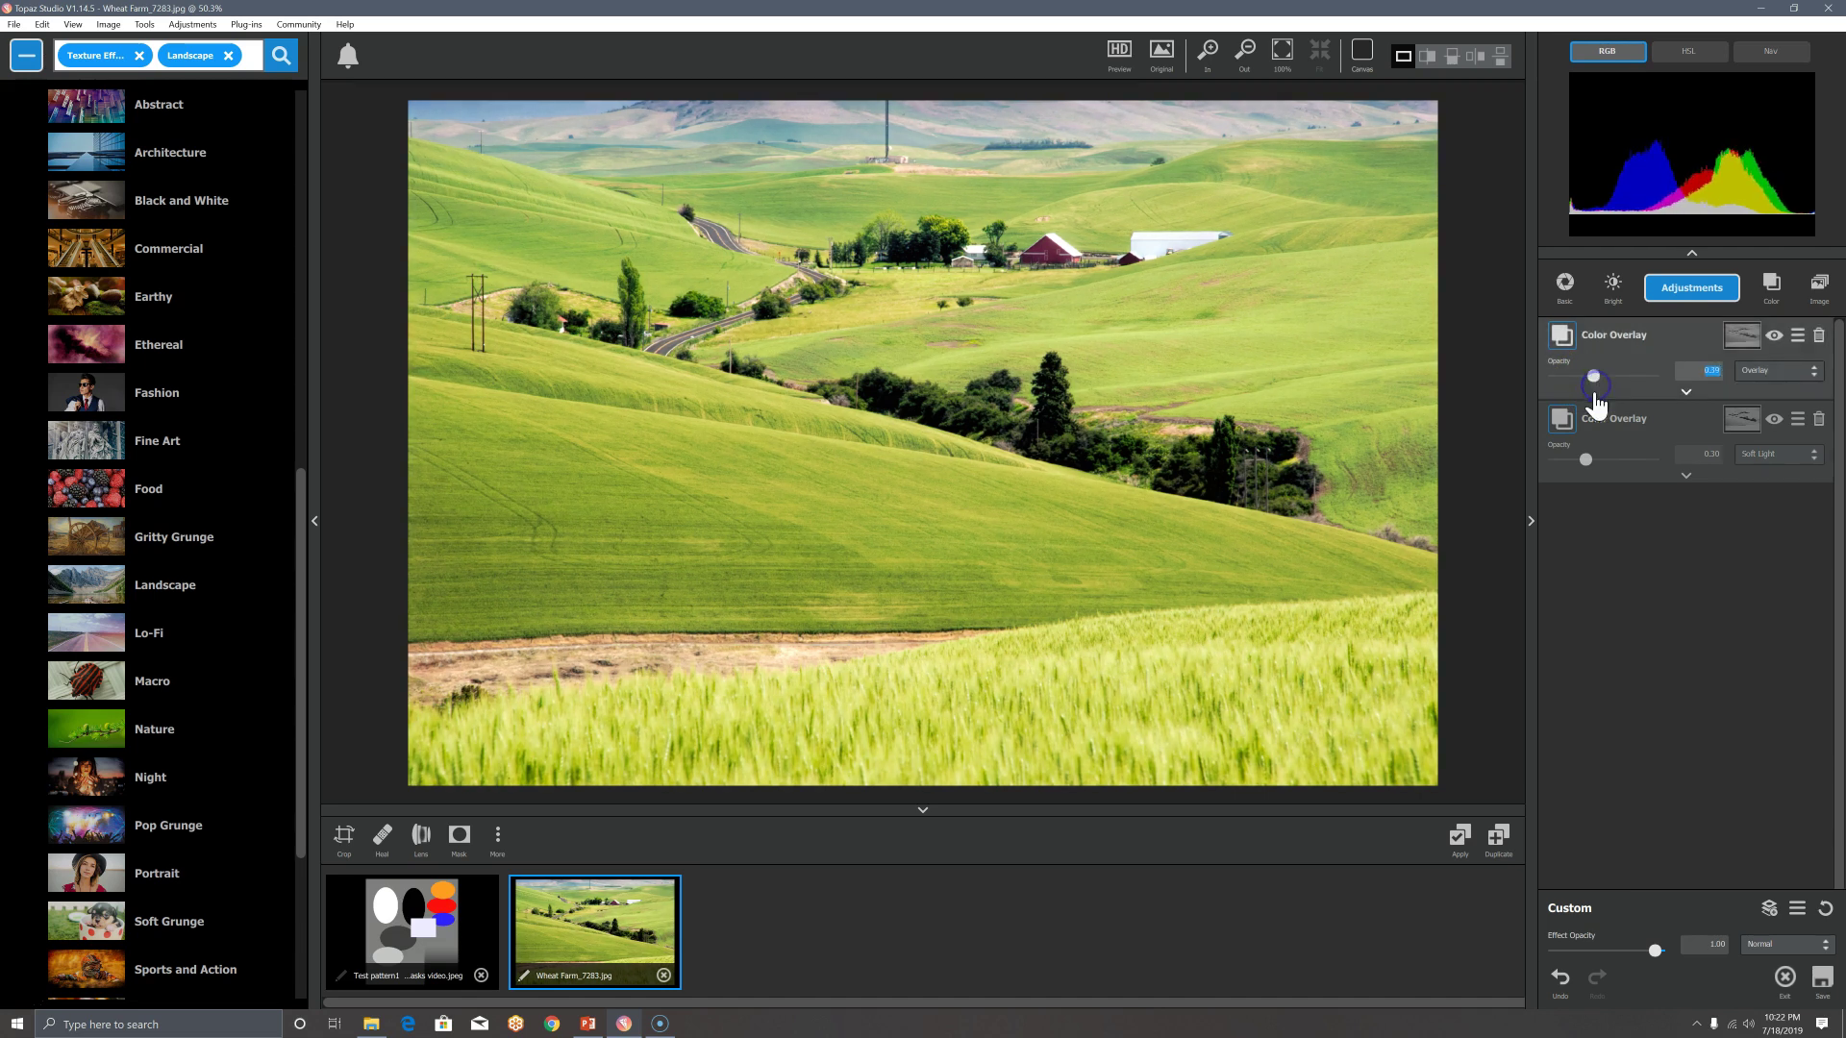
{"action": "left_click", "coordinate": [1588, 458]}
{"action": "left_click_drag", "start_coordinate": [1592, 459], "coordinate": [1630, 458]}
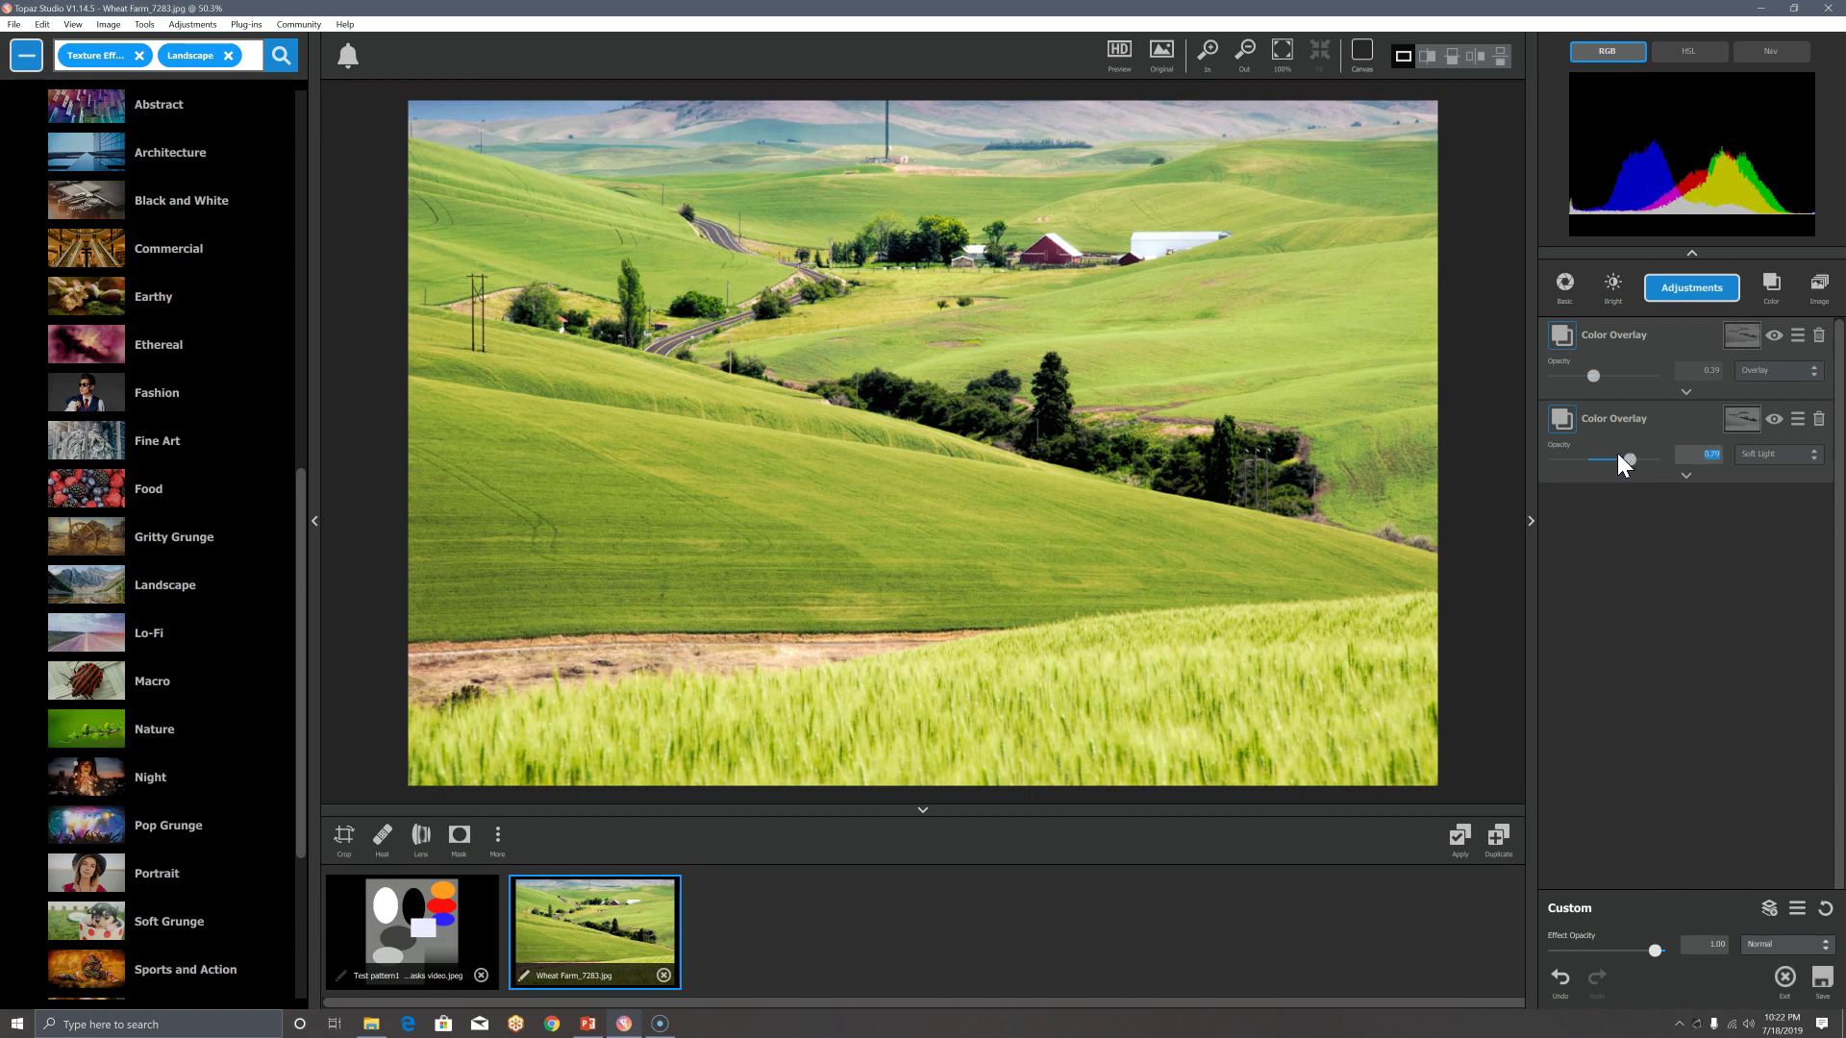
Switch the violet-grey overlay to the Overlay blend mode at 0.44 opacity and compare the photo with the original.
{"action": "left_click", "coordinate": [1748, 454]}
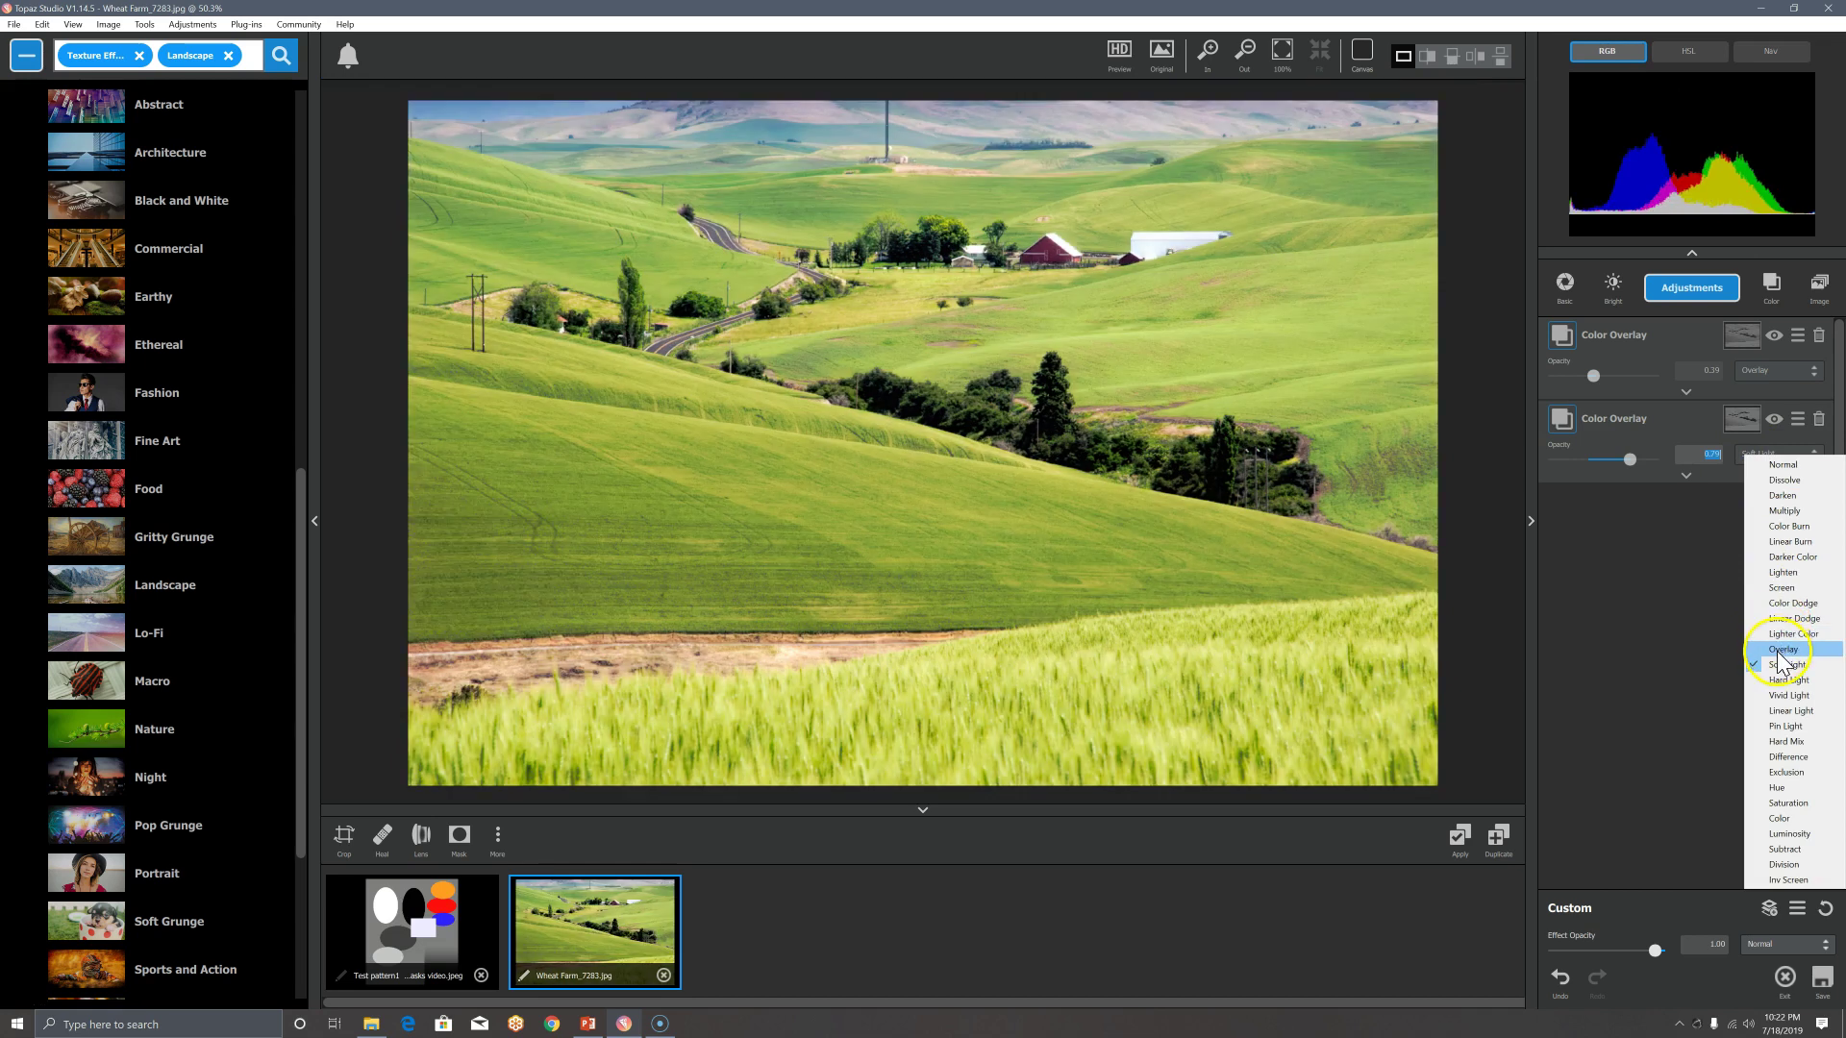
{"action": "left_click", "coordinate": [1775, 648]}
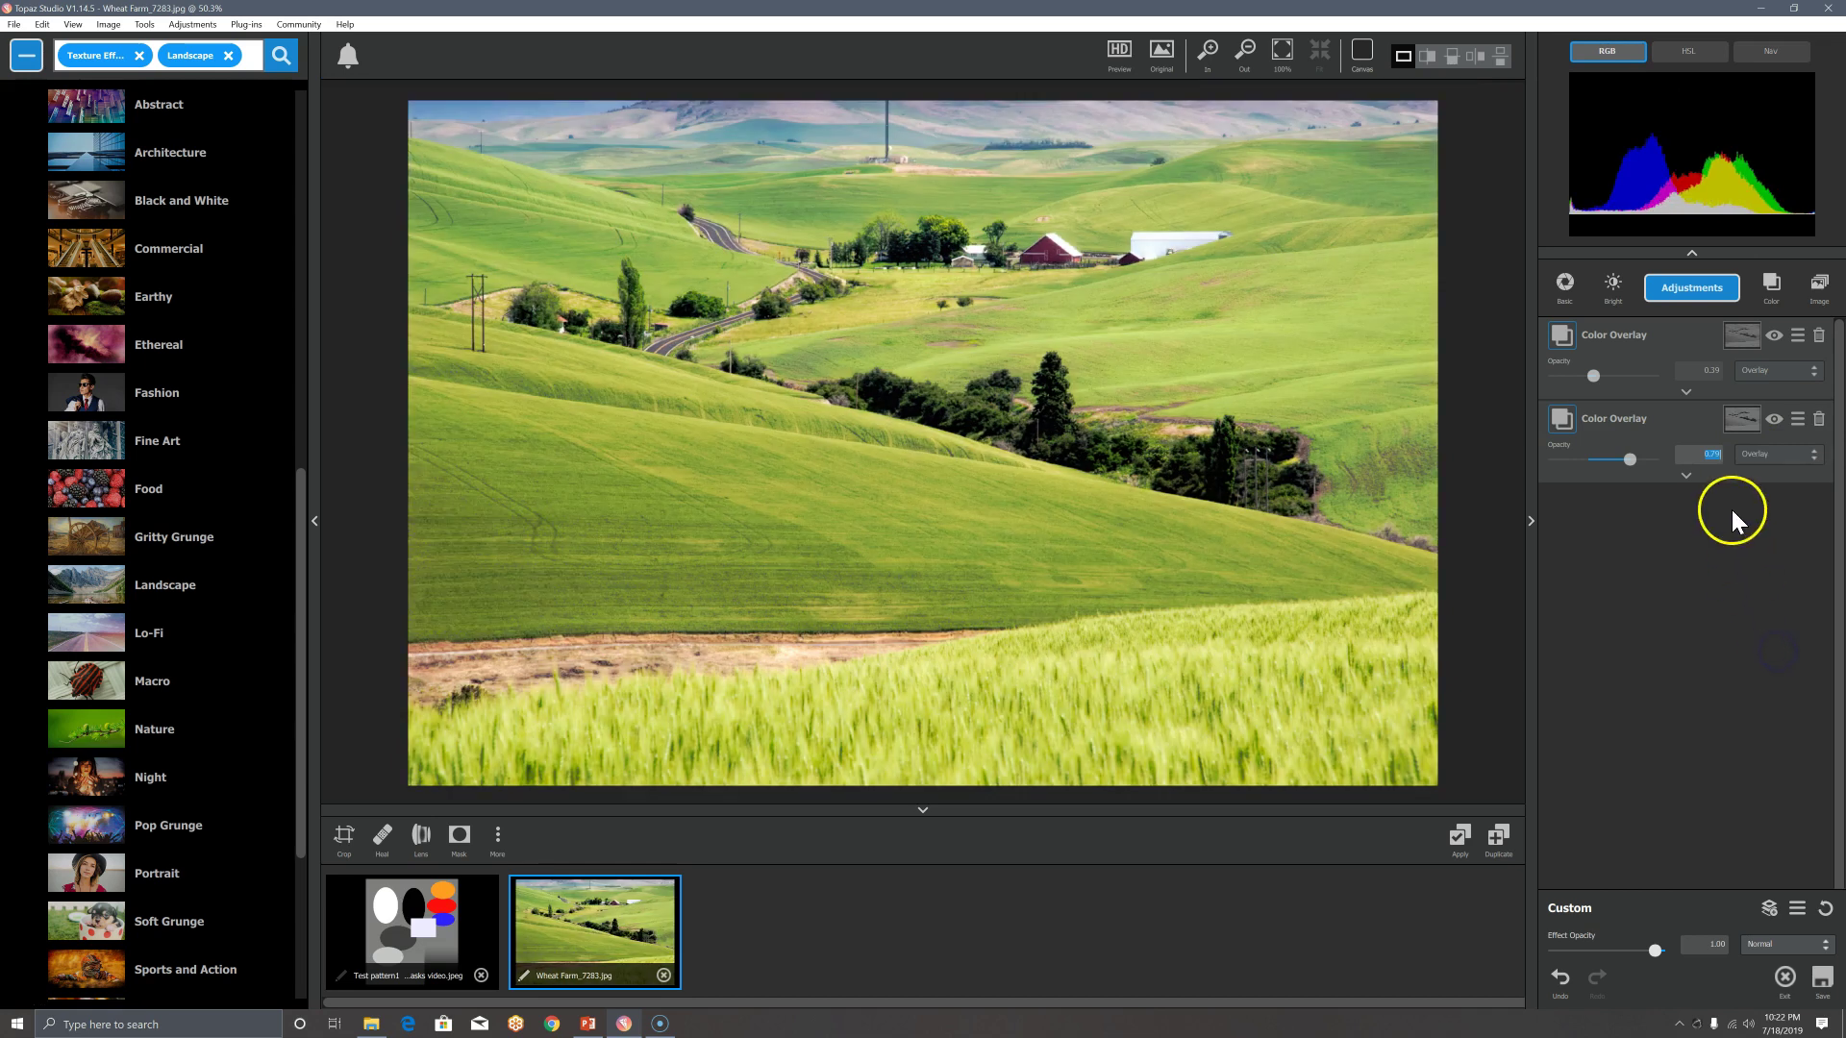
{"action": "left_click_drag", "start_coordinate": [1635, 457], "coordinate": [1595, 462]}
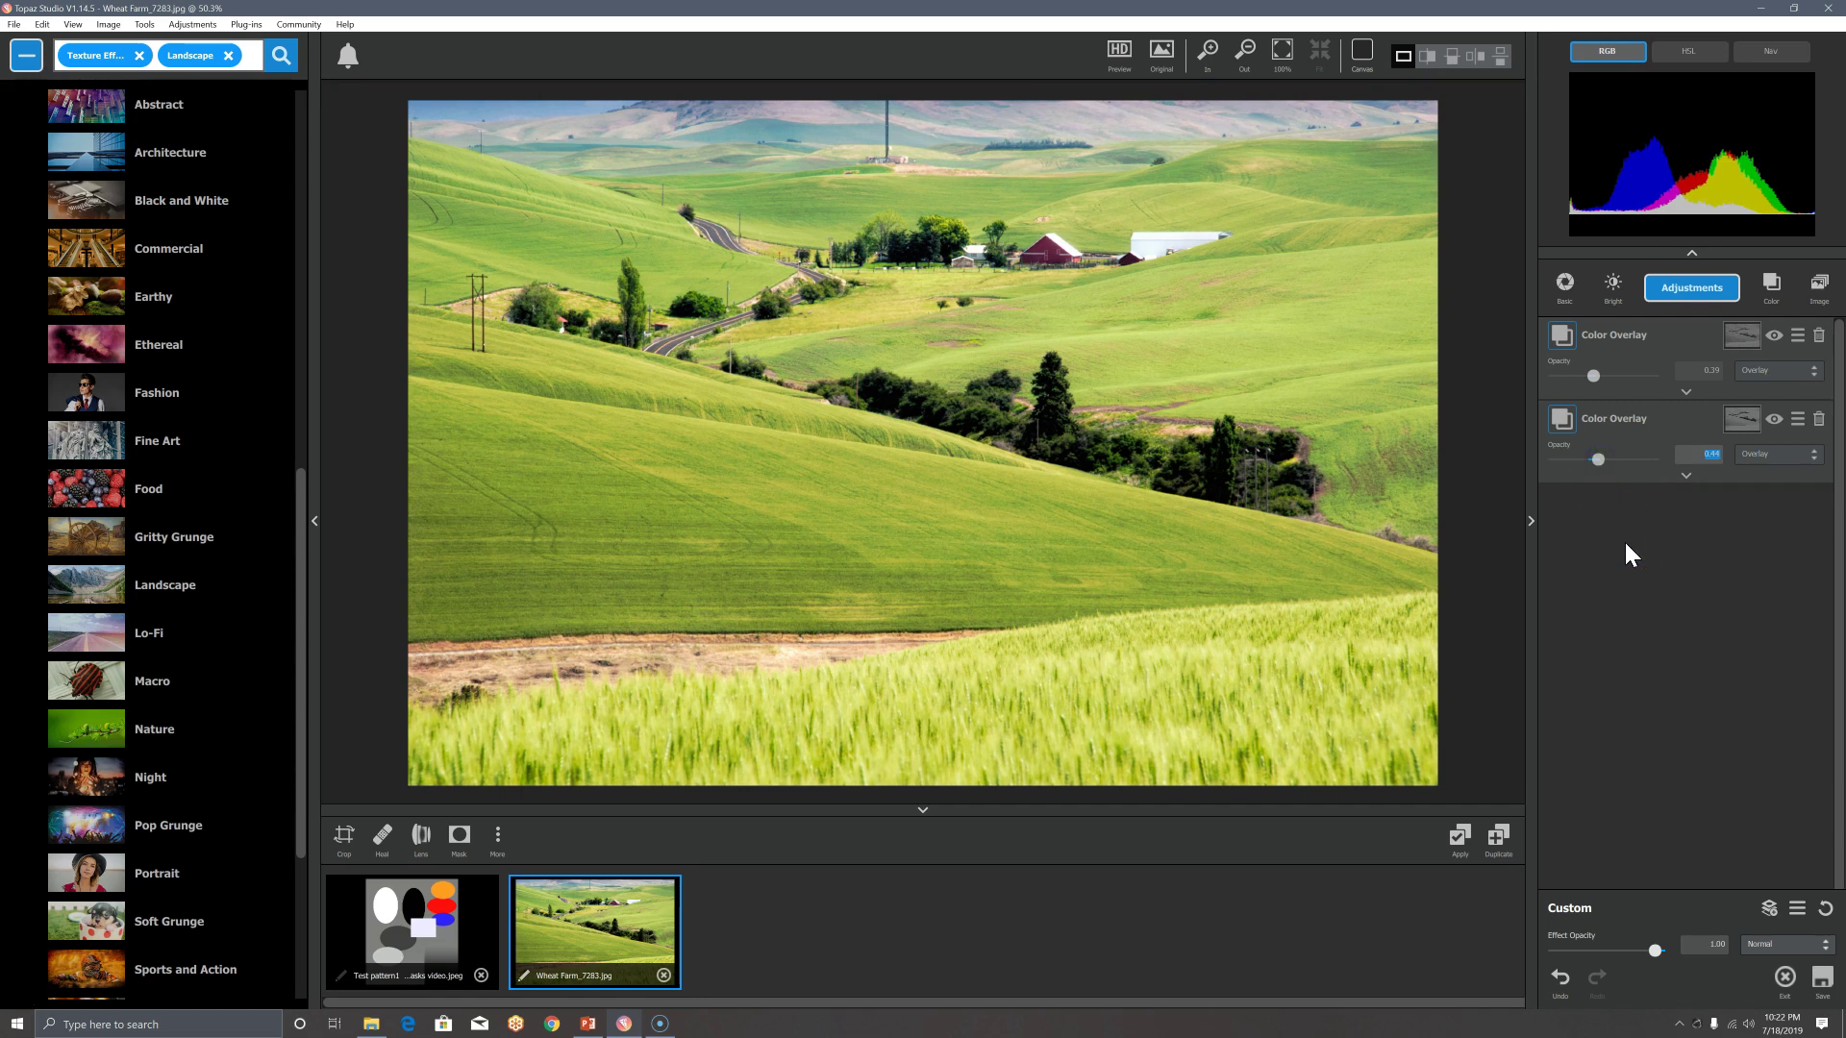
{"action": "key", "text": "backslash"}
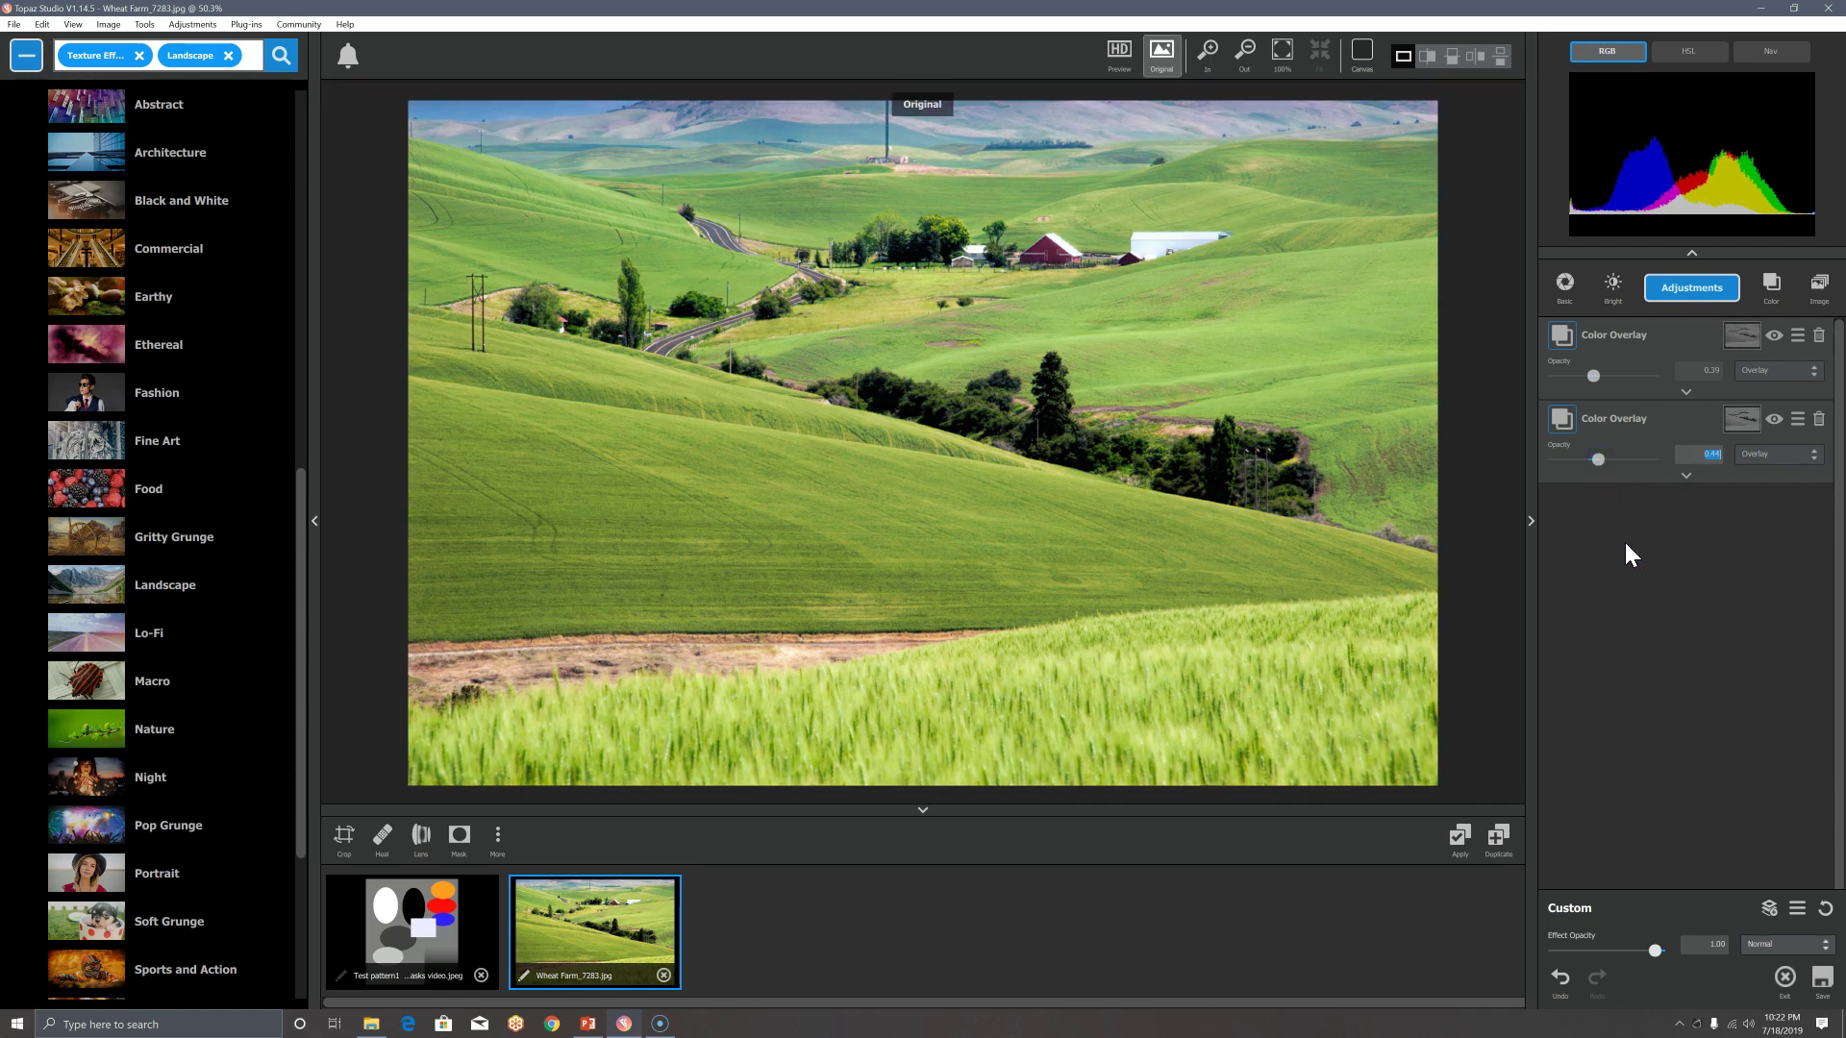
{"action": "key", "text": "backslash"}
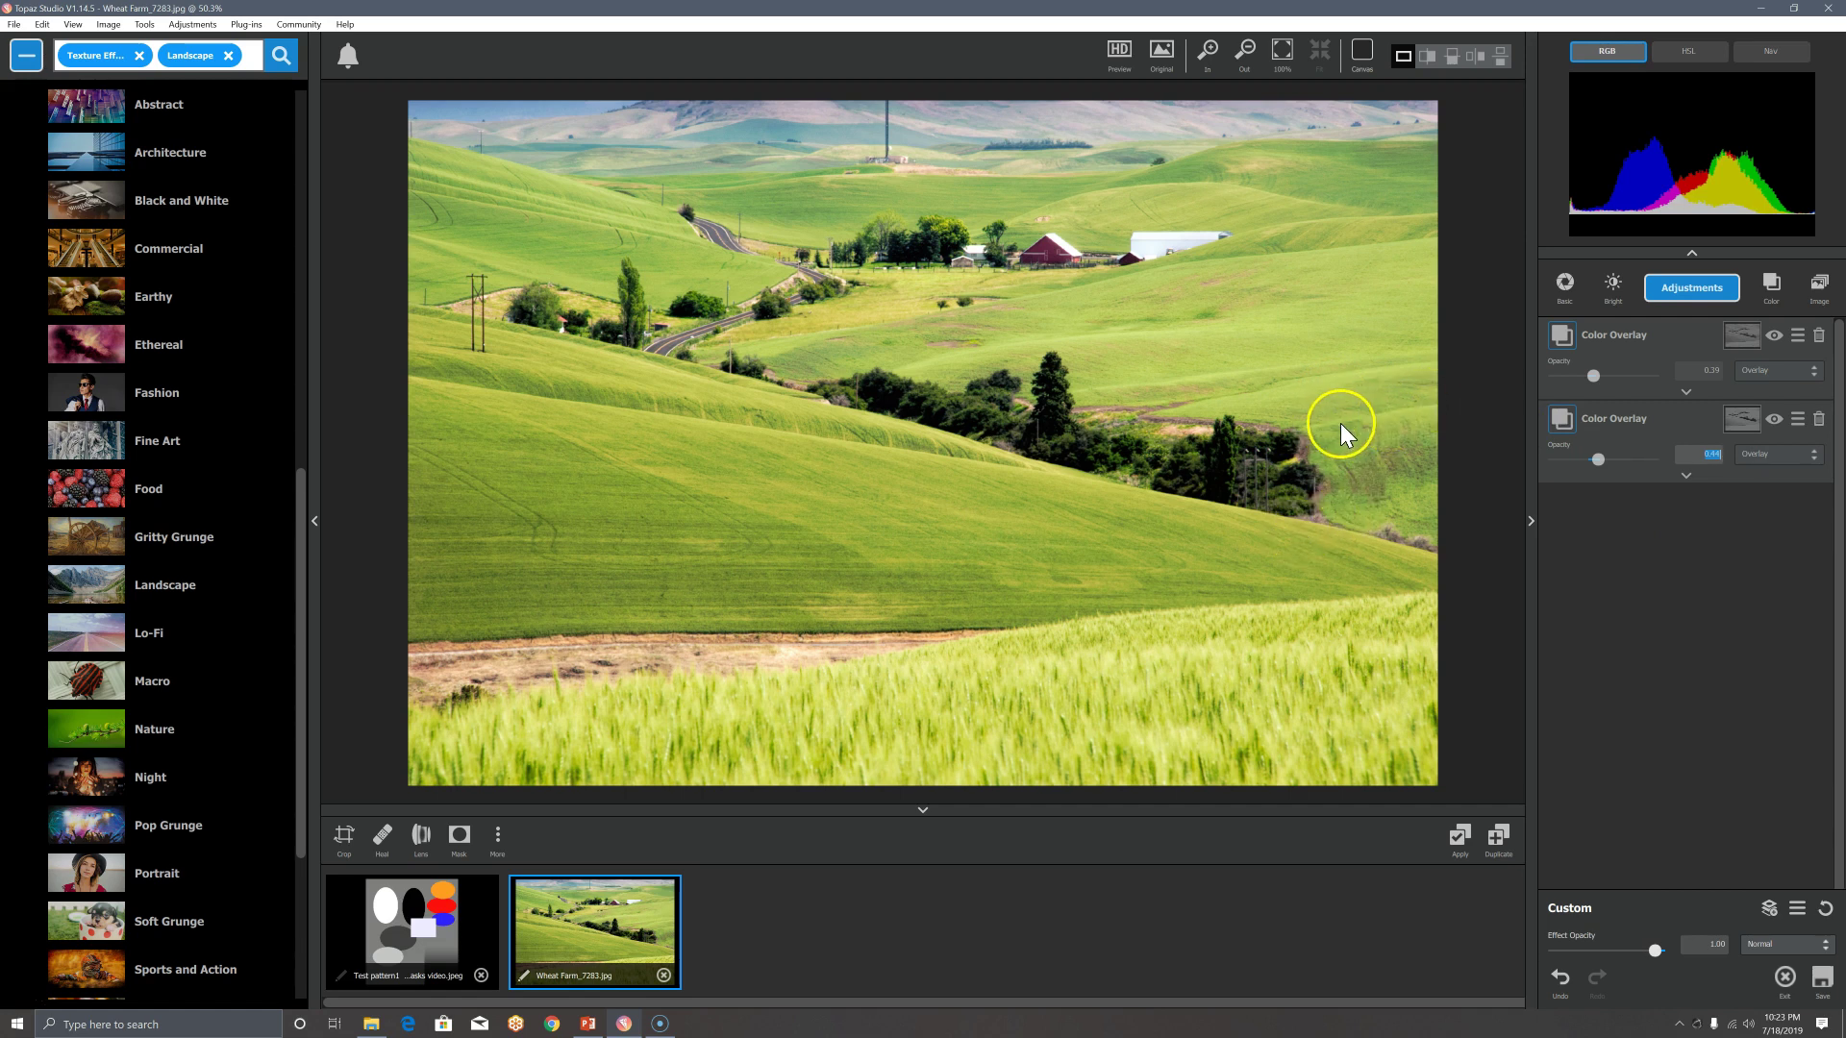
Change the pale yellow overlay's color to a richer golden yellow with hue 45 and saturation 167.
{"action": "left_click", "coordinate": [1685, 393]}
{"action": "left_click", "coordinate": [1727, 484]}
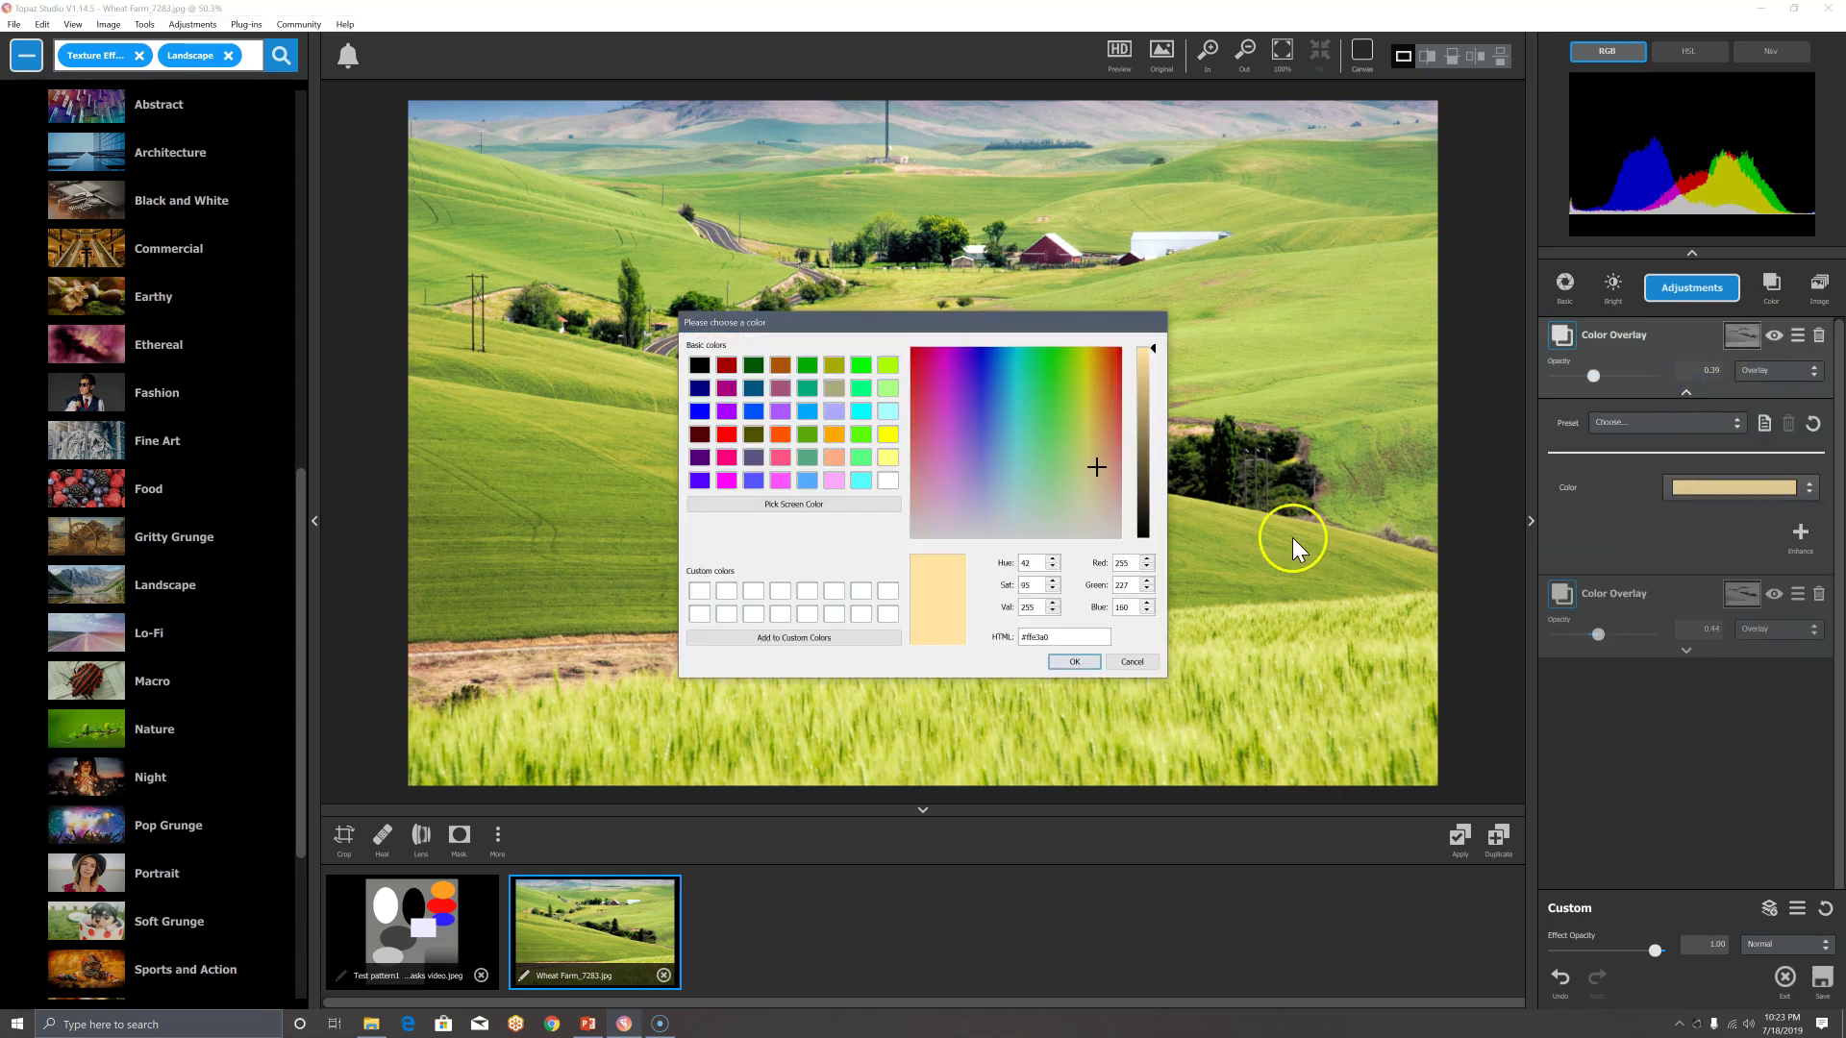
{"action": "left_click_drag", "start_coordinate": [1097, 469], "coordinate": [1093, 413]}
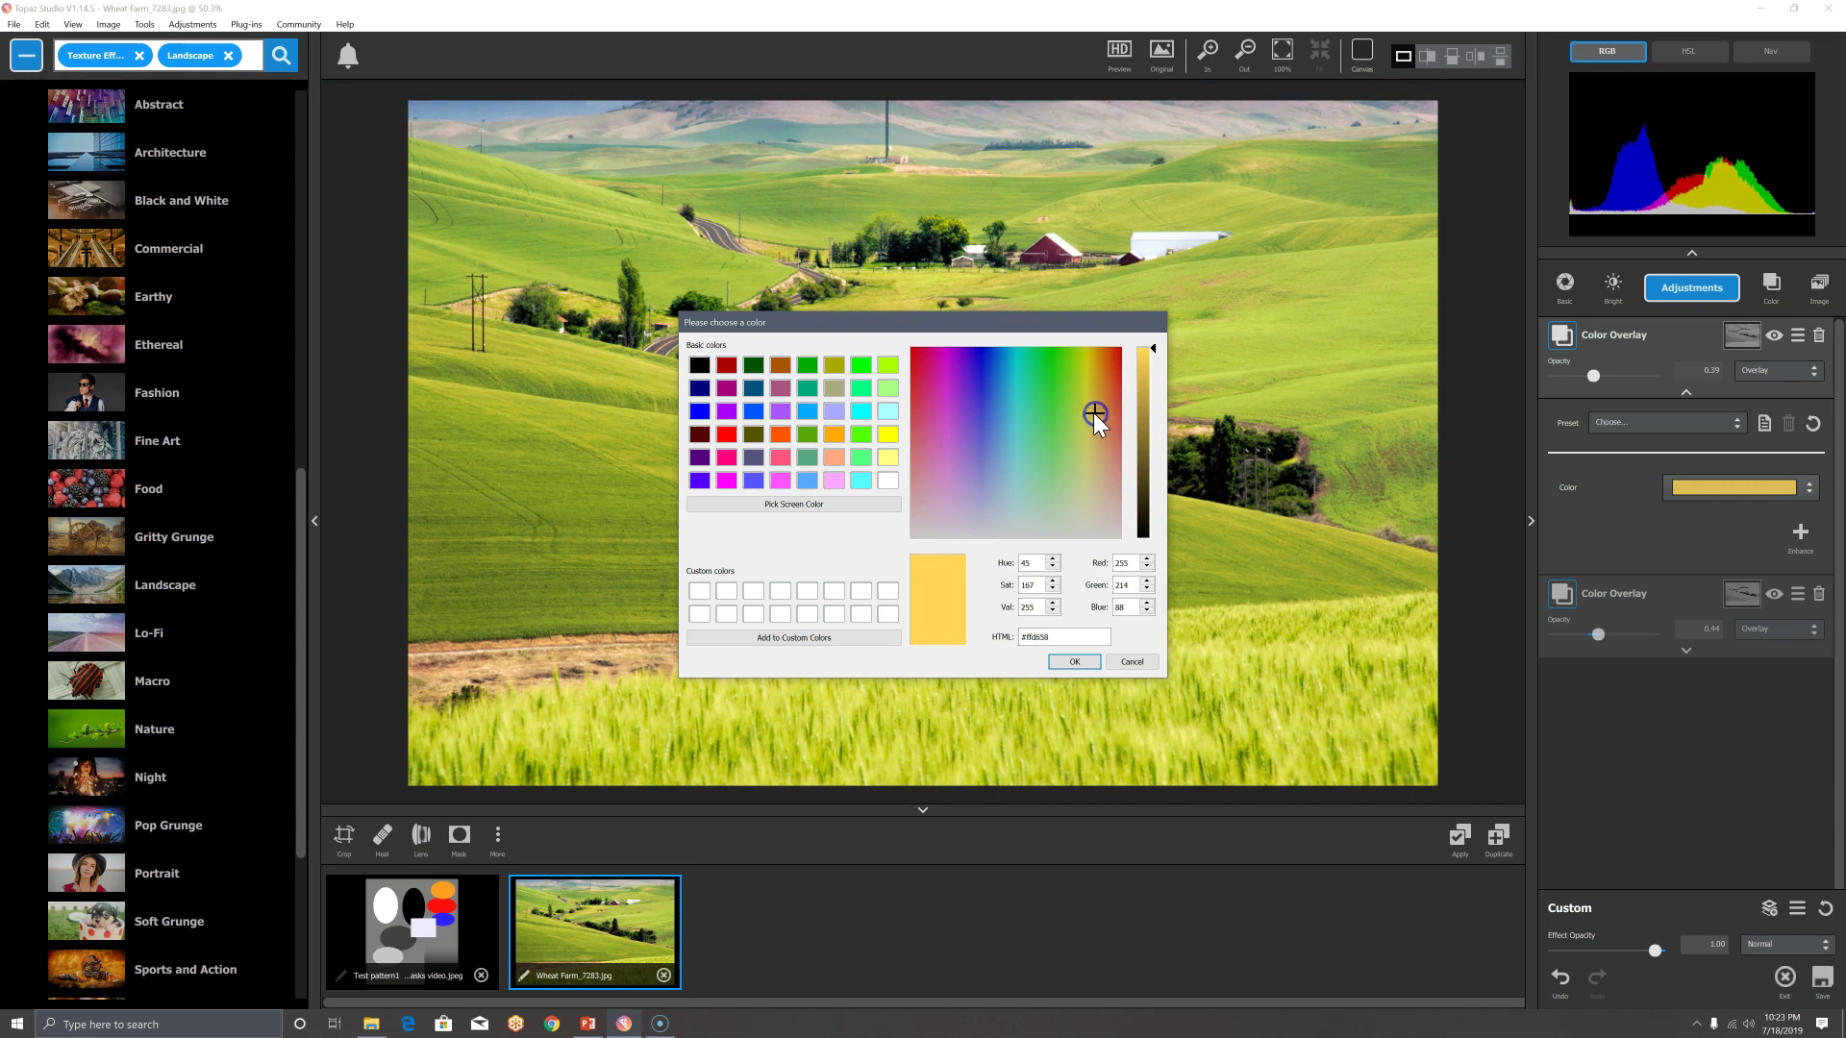
{"action": "left_click", "coordinate": [1077, 662]}
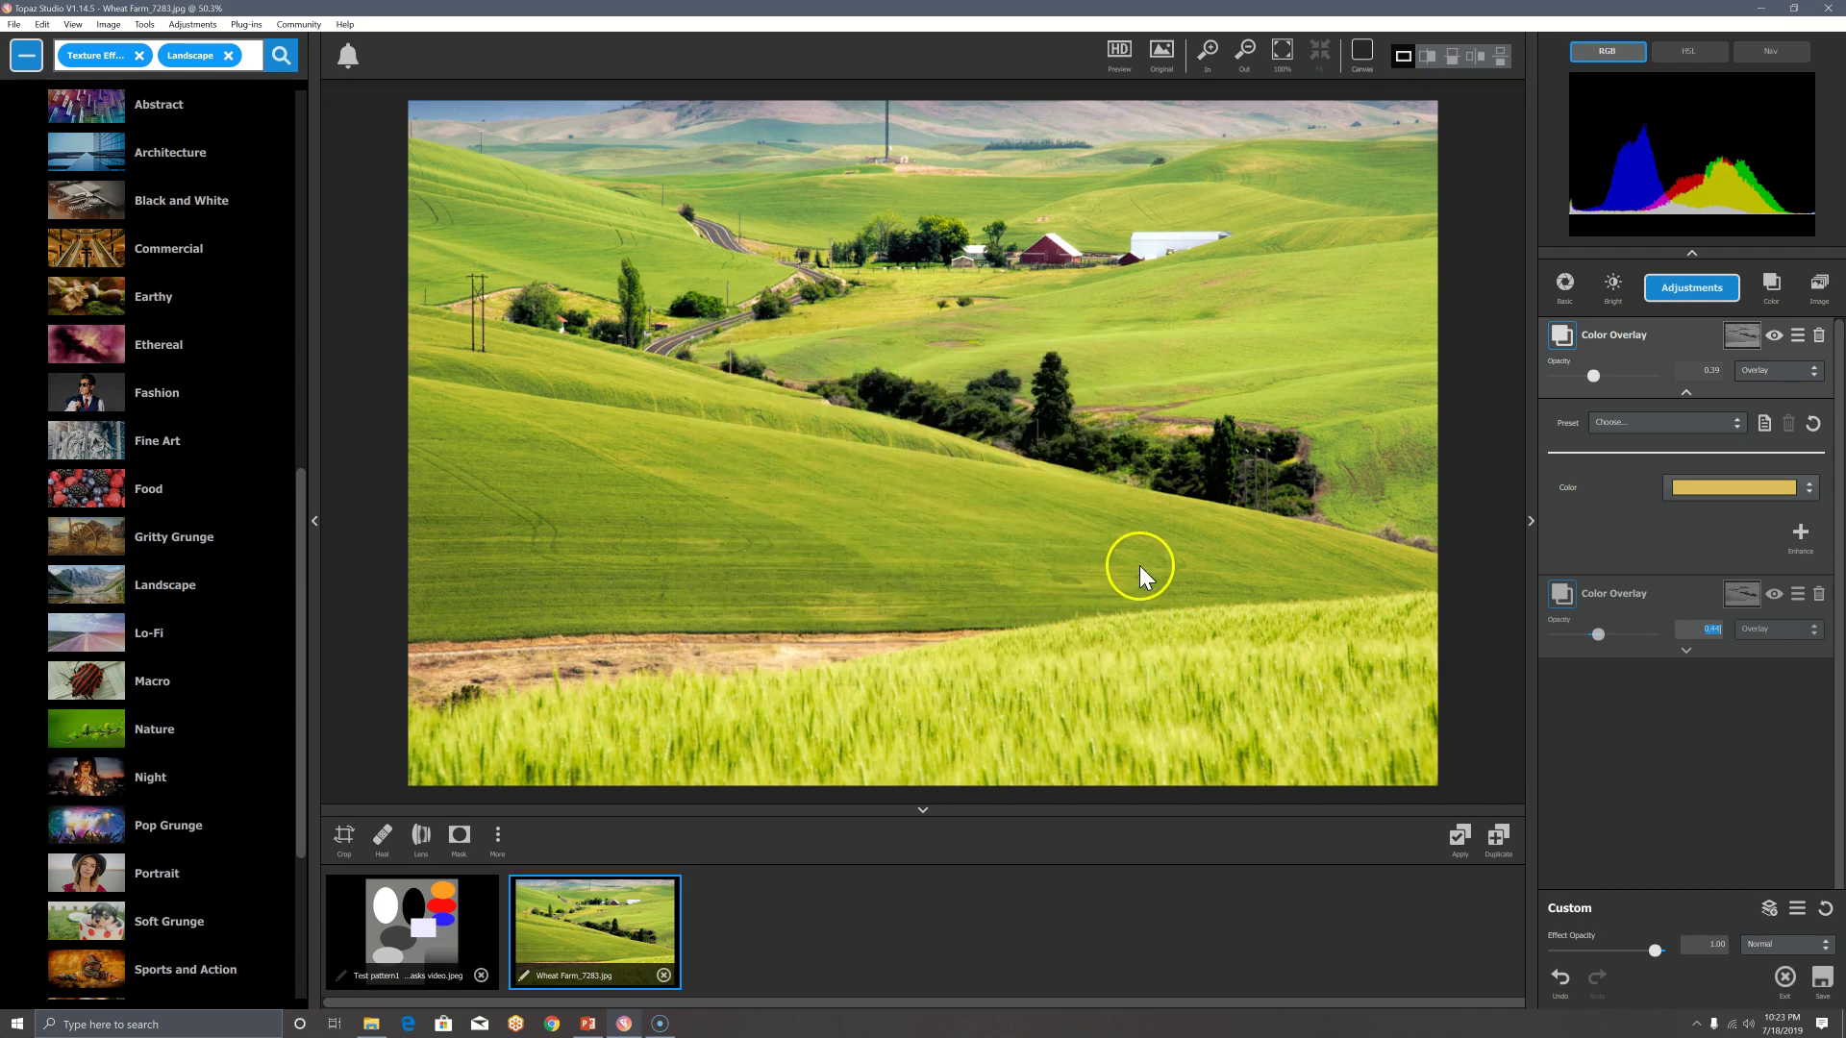
Refine the violet-grey overlay's mask with a luminosity selection at Luminosity 0.20 and Range 0.36.
{"action": "left_click", "coordinate": [1192, 557]}
{"action": "scroll", "coordinate": [1092, 696], "scroll_direction": "up", "scroll_amount": 3}
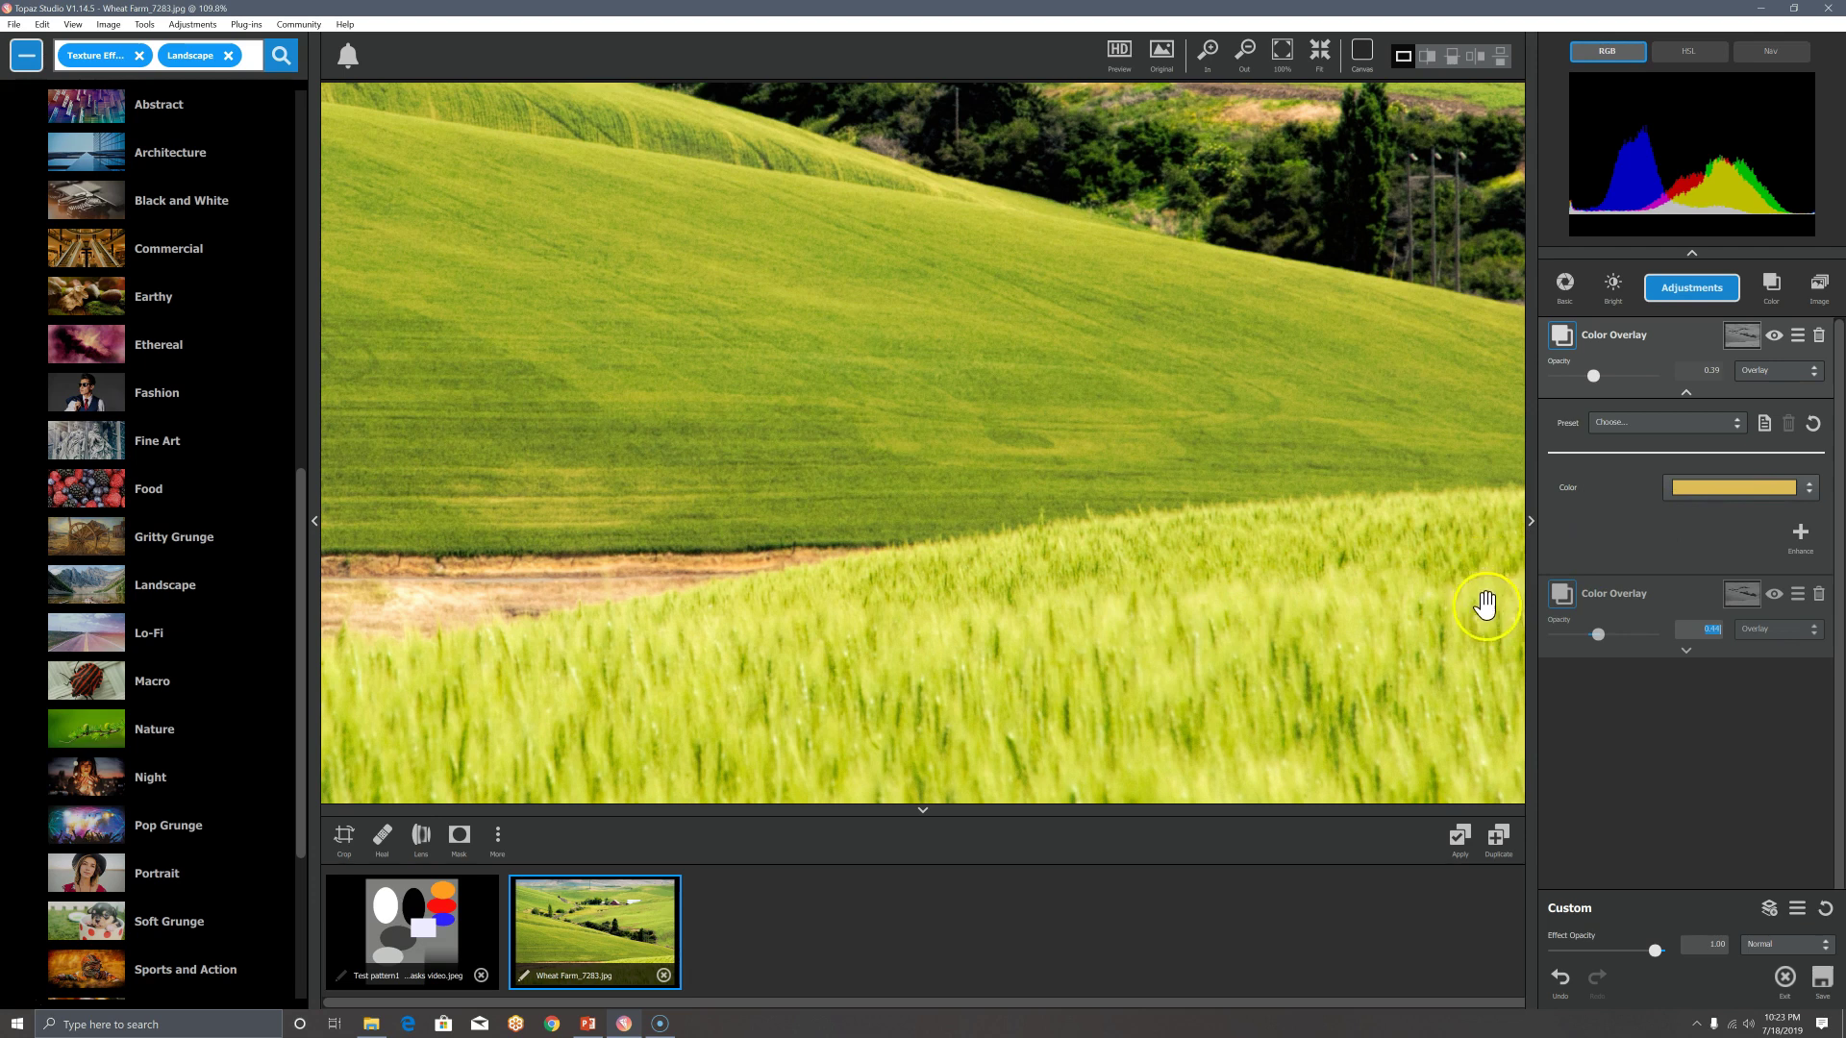
{"action": "left_click", "coordinate": [1751, 608]}
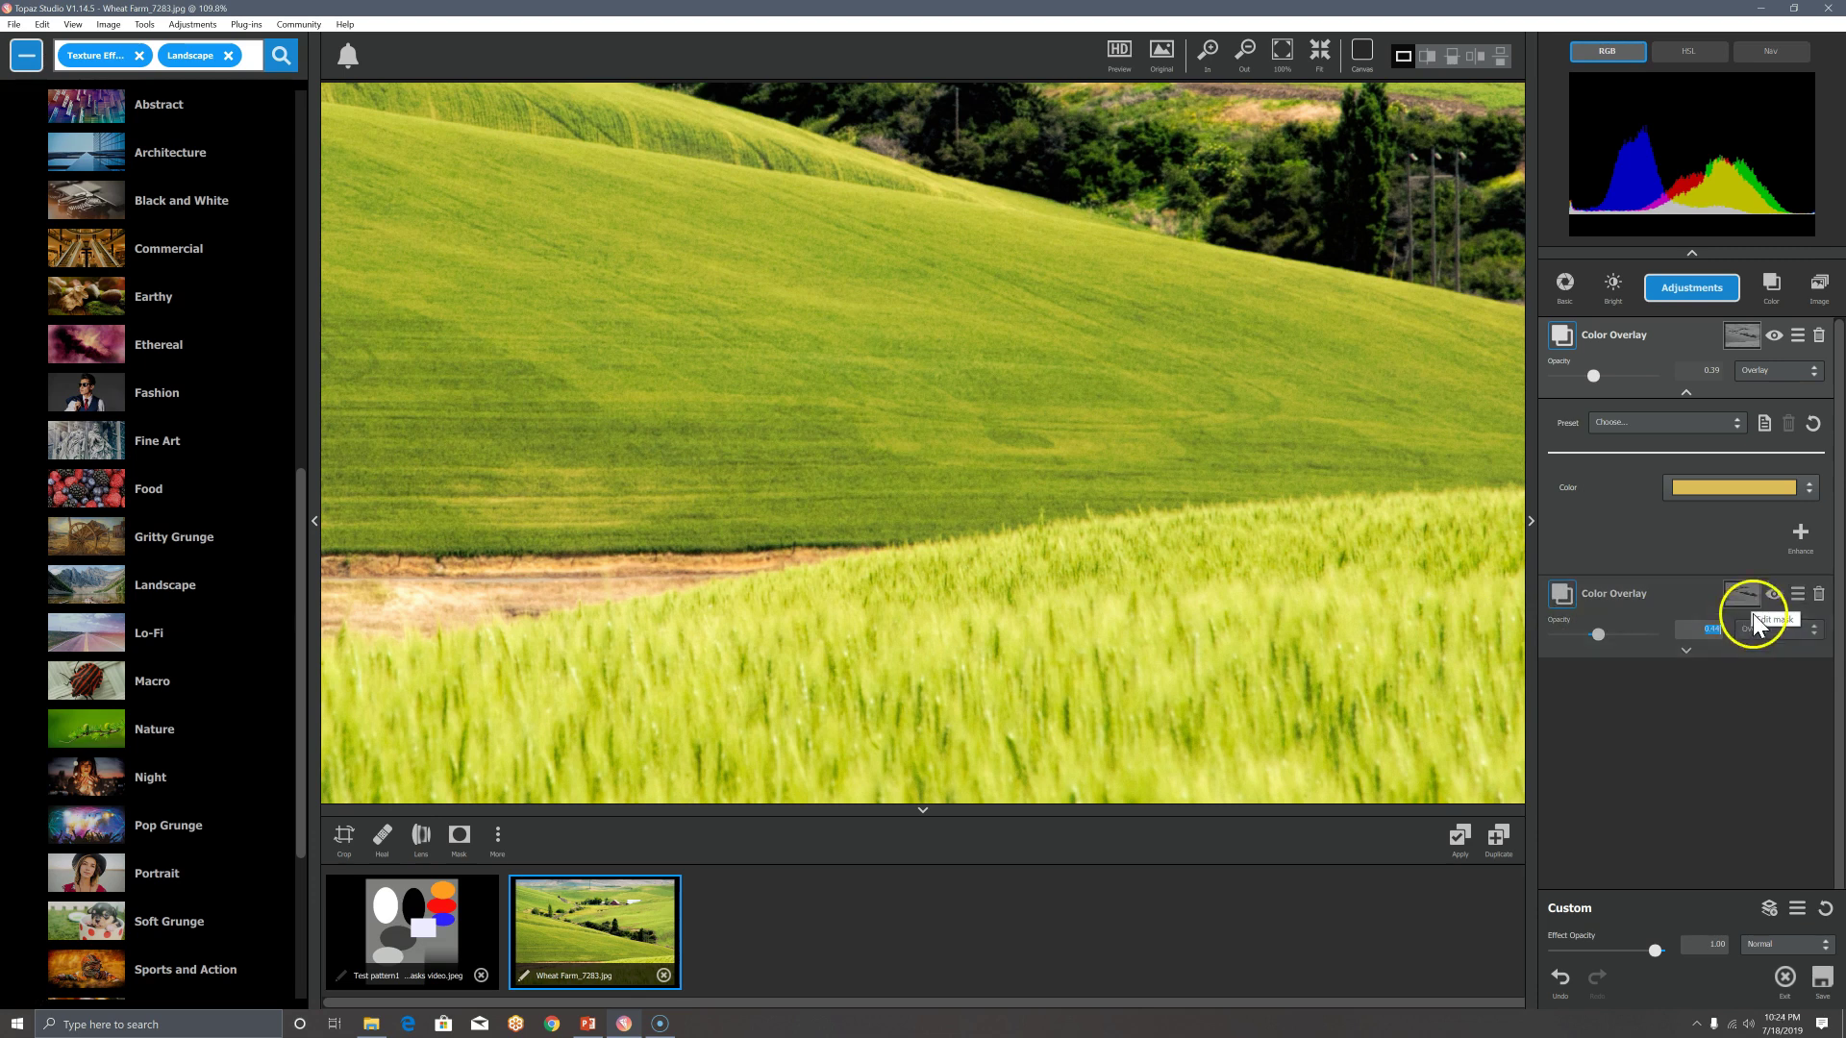
{"action": "left_click", "coordinate": [1686, 650]}
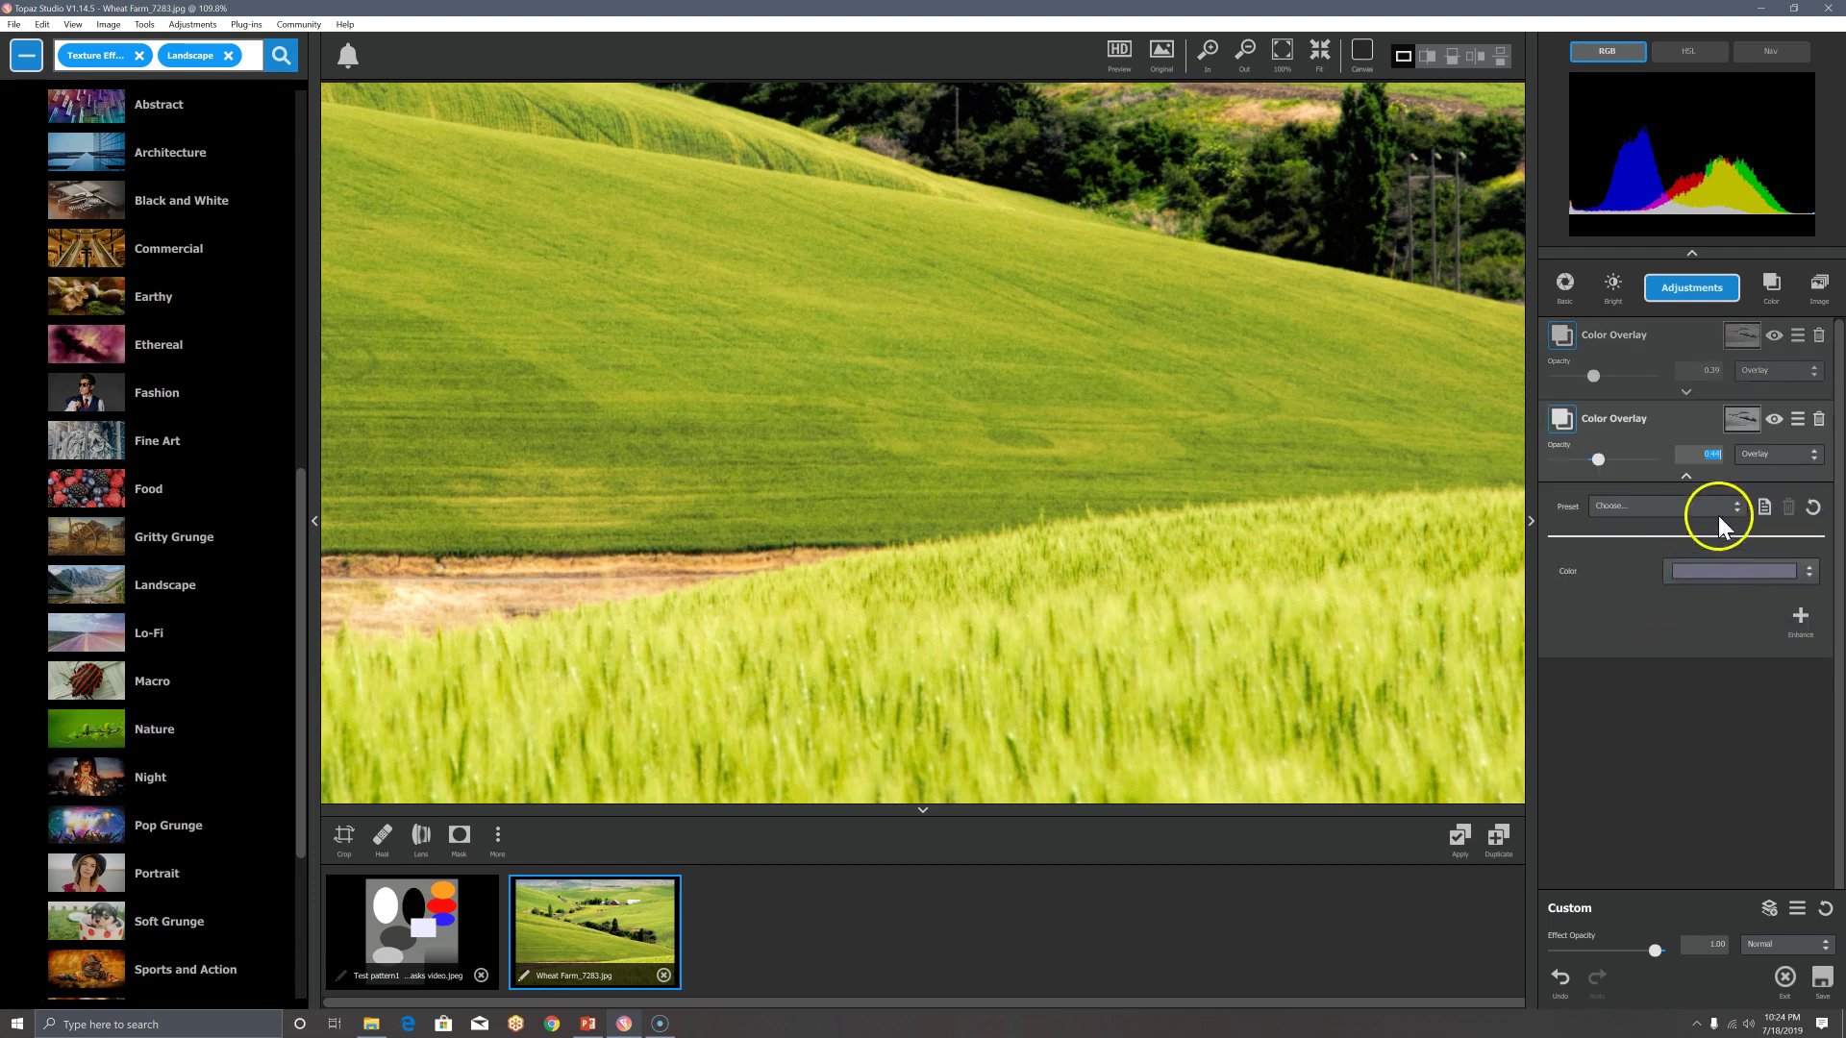
{"action": "left_click", "coordinate": [1742, 420]}
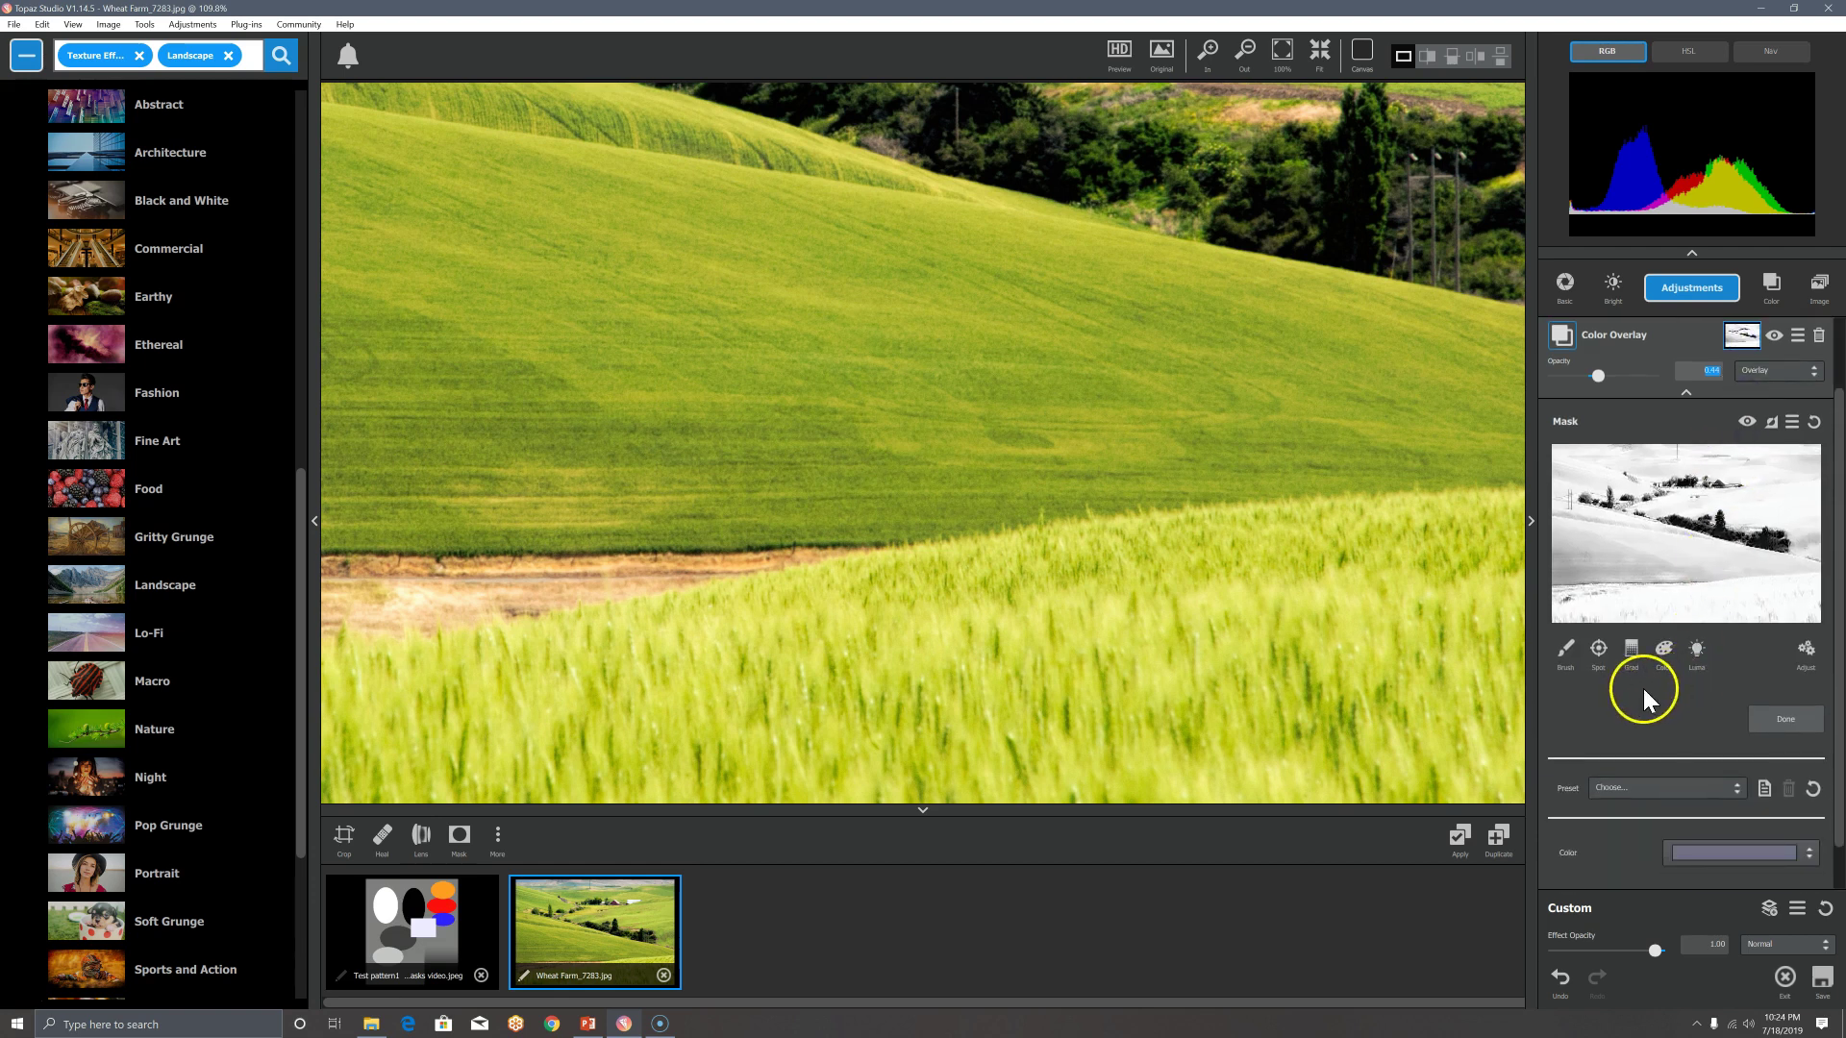
{"action": "left_click", "coordinate": [1697, 649]}
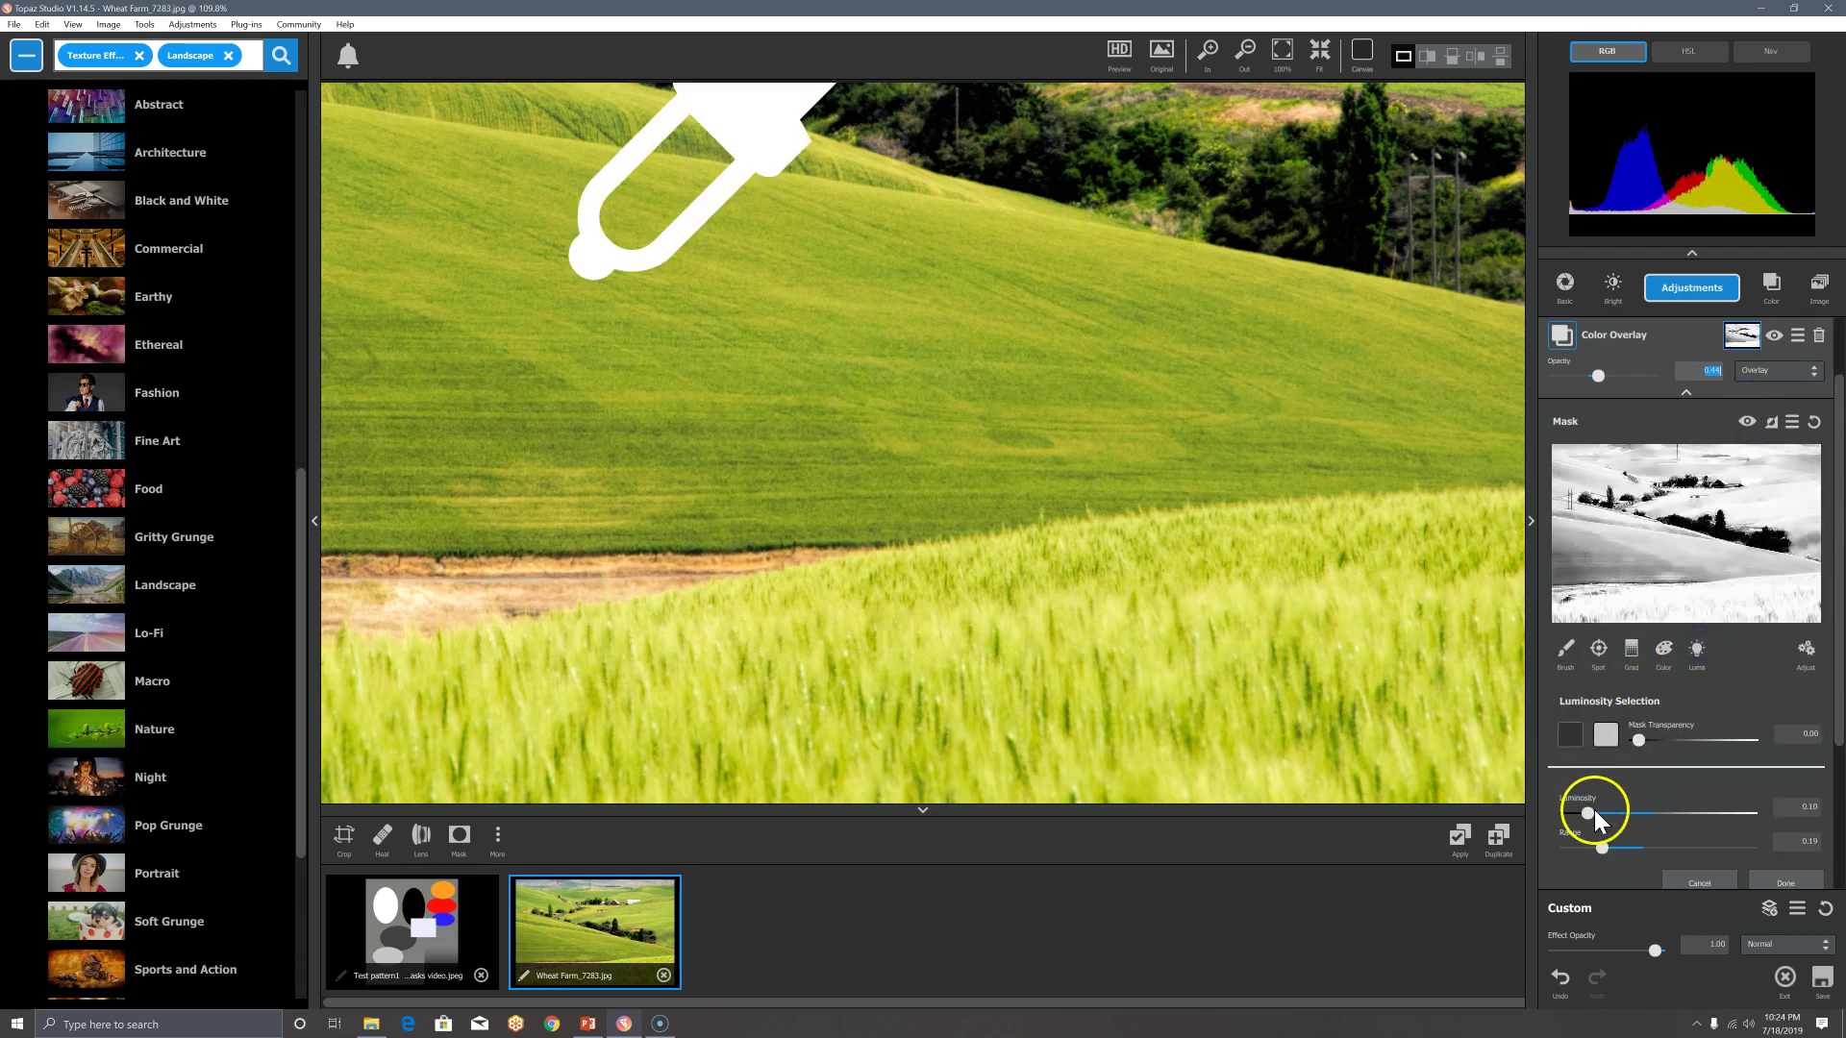
{"action": "left_click_drag", "start_coordinate": [1602, 848], "coordinate": [1630, 848]}
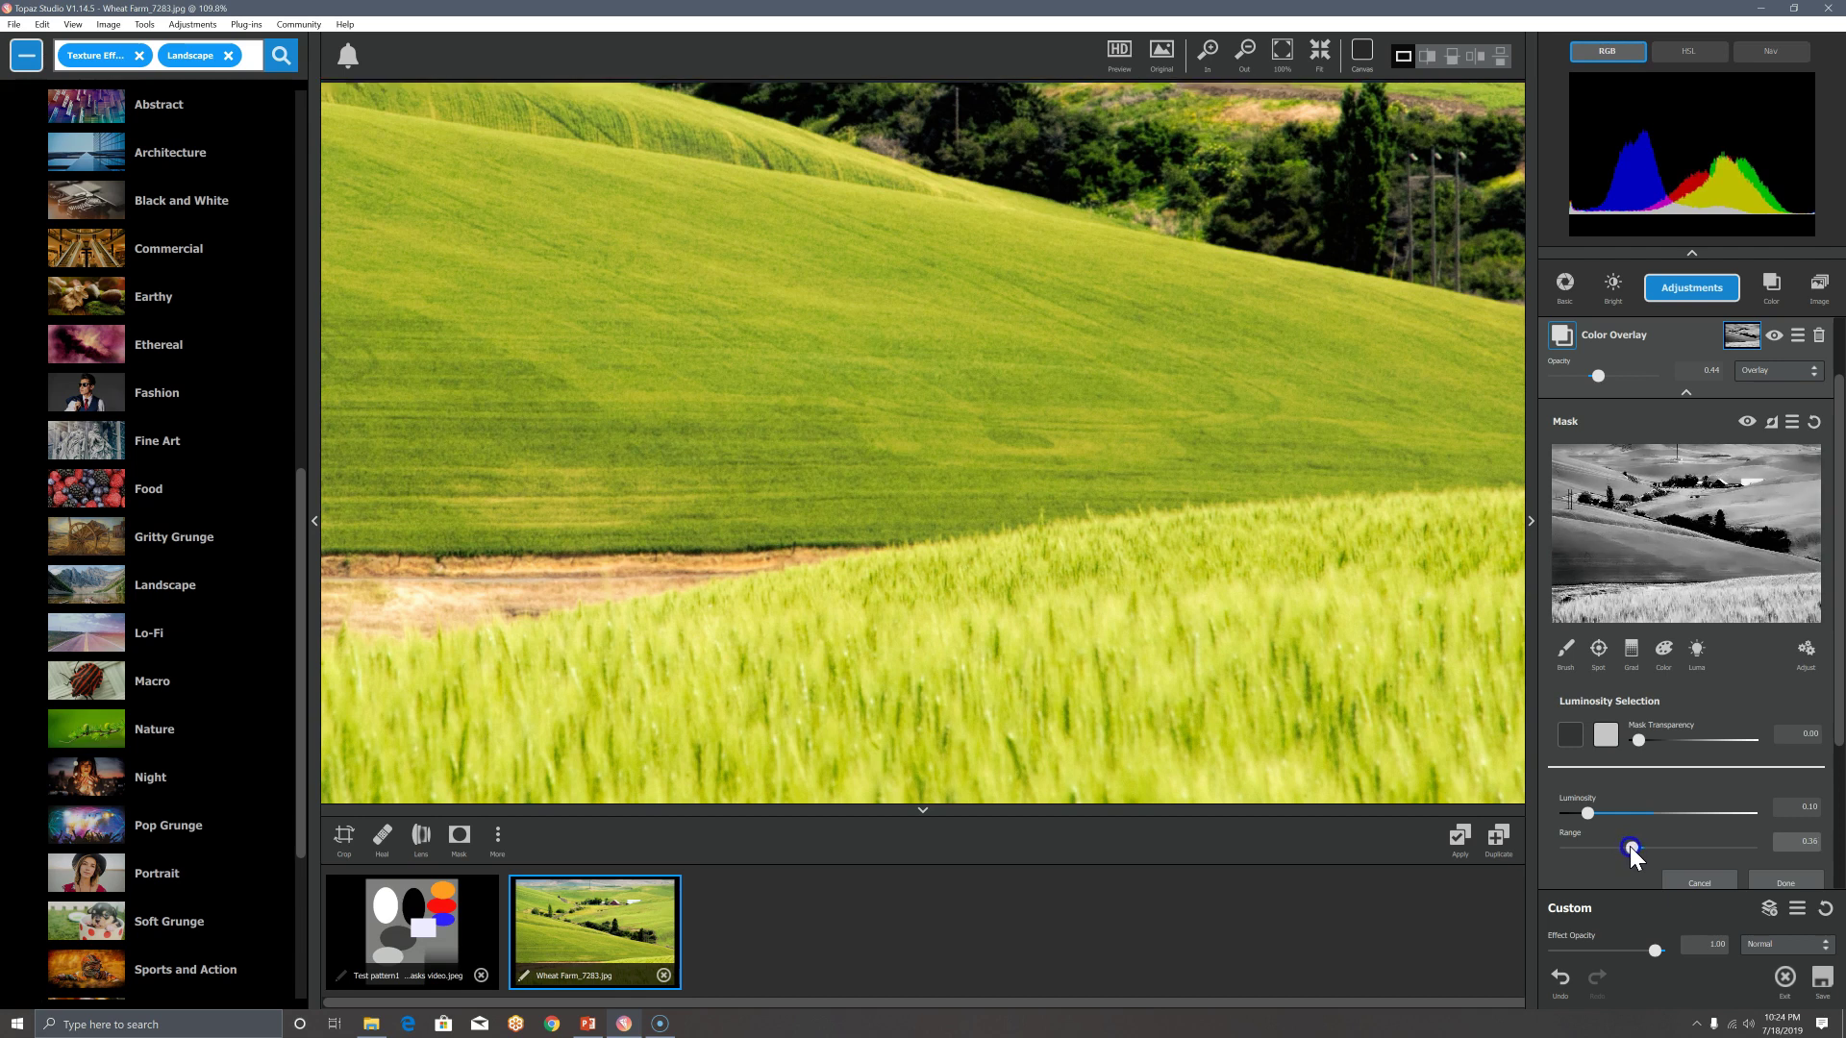
{"action": "left_click_drag", "start_coordinate": [1630, 848], "coordinate": [1607, 813]}
{"action": "left_click", "coordinate": [1571, 736]}
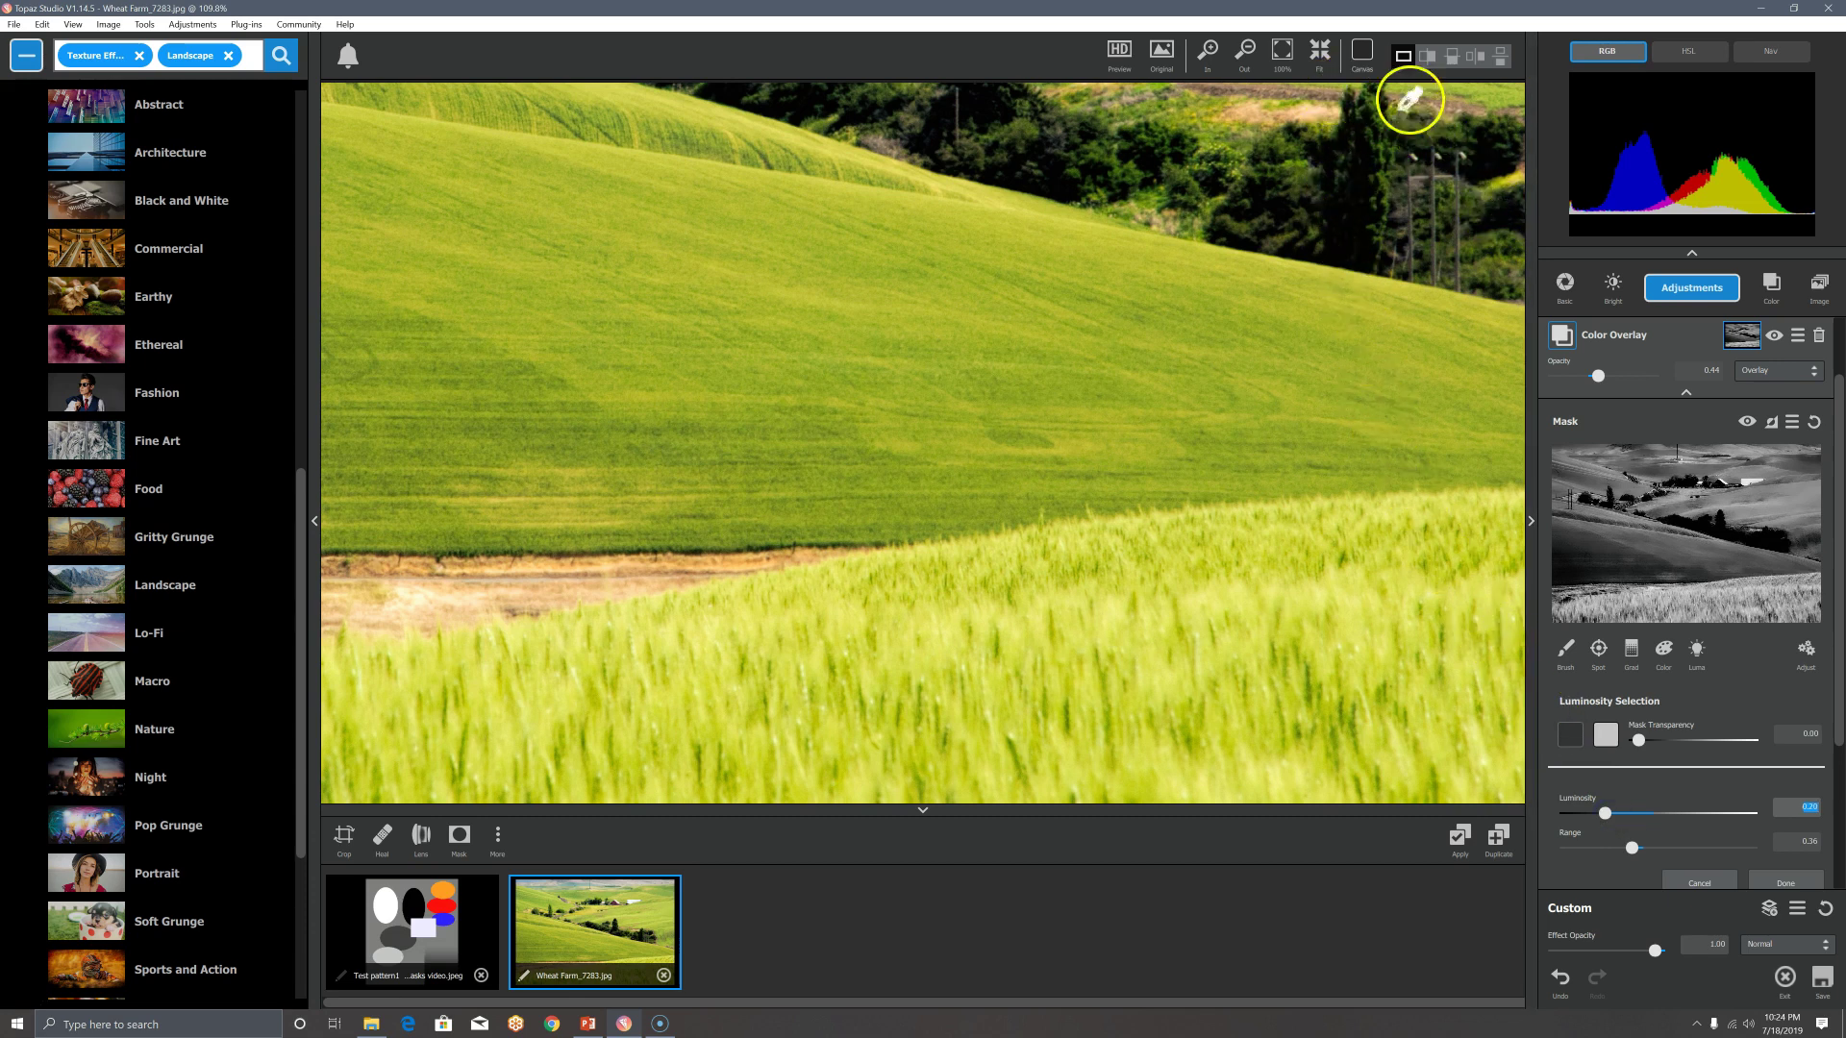
Compare the whole edited photo with the original.
{"action": "left_click", "coordinate": [1332, 58]}
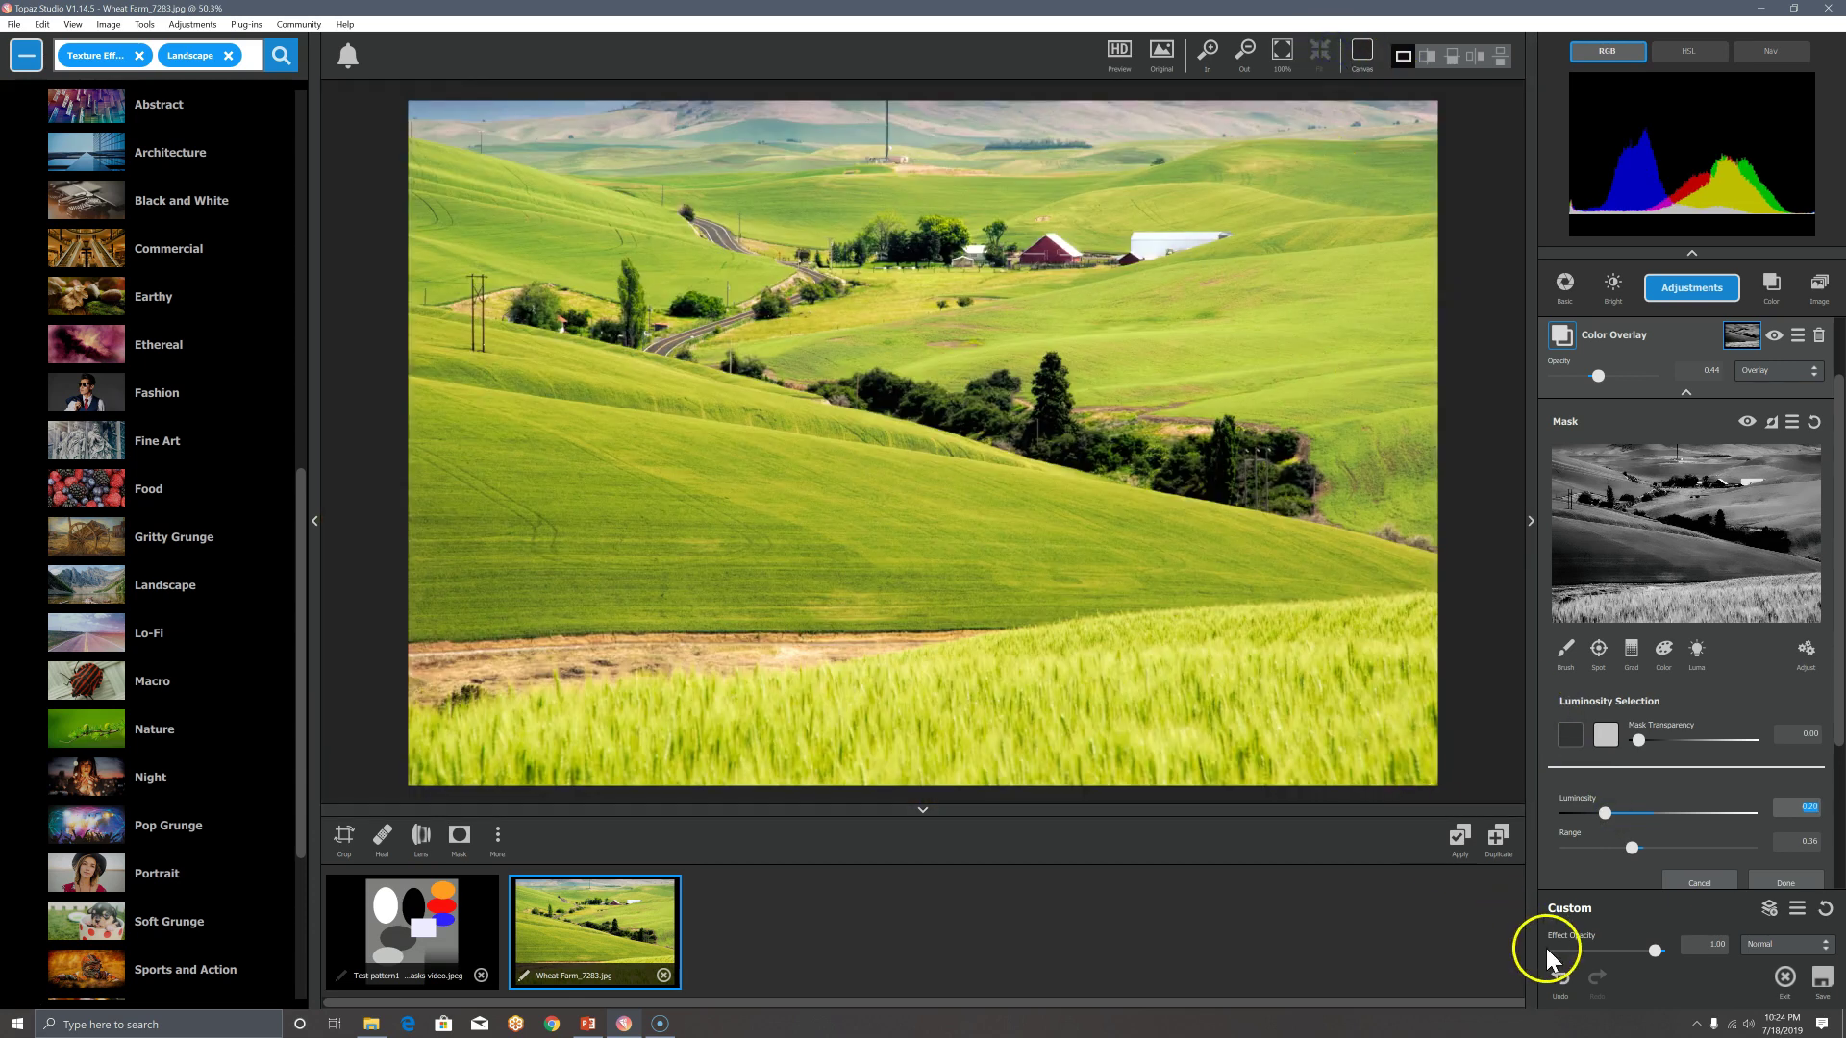
{"action": "key", "text": "backslash"}
{"action": "key", "text": "backslash"}
{"action": "key", "text": "backslash"}
{"action": "key", "text": "backslash"}
Lower the yellow overlay's opacity to about 0.35 and fine-tune the violet-grey overlay's opacity.
{"action": "left_click", "coordinate": [1683, 394]}
{"action": "left_click_drag", "start_coordinate": [1597, 375], "coordinate": [1589, 373]}
{"action": "left_click_drag", "start_coordinate": [1597, 459], "coordinate": [1599, 458]}
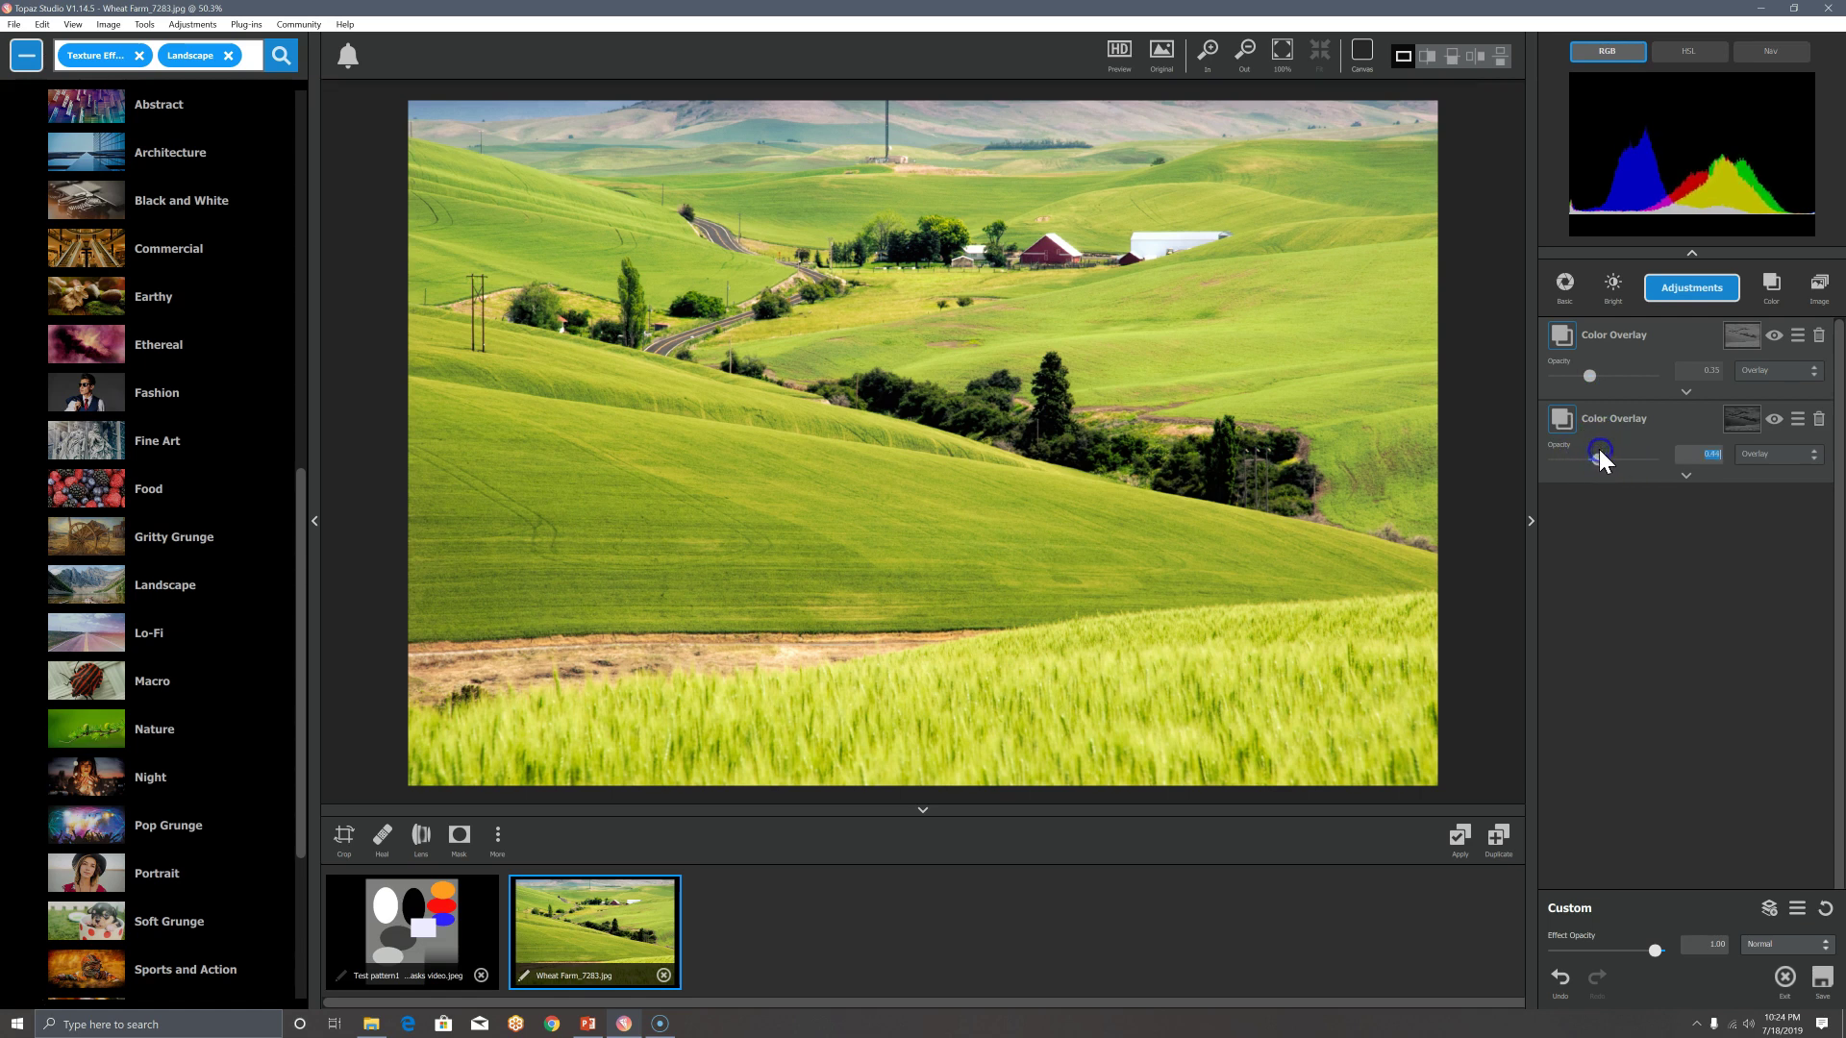
{"action": "left_click", "coordinate": [1478, 866]}
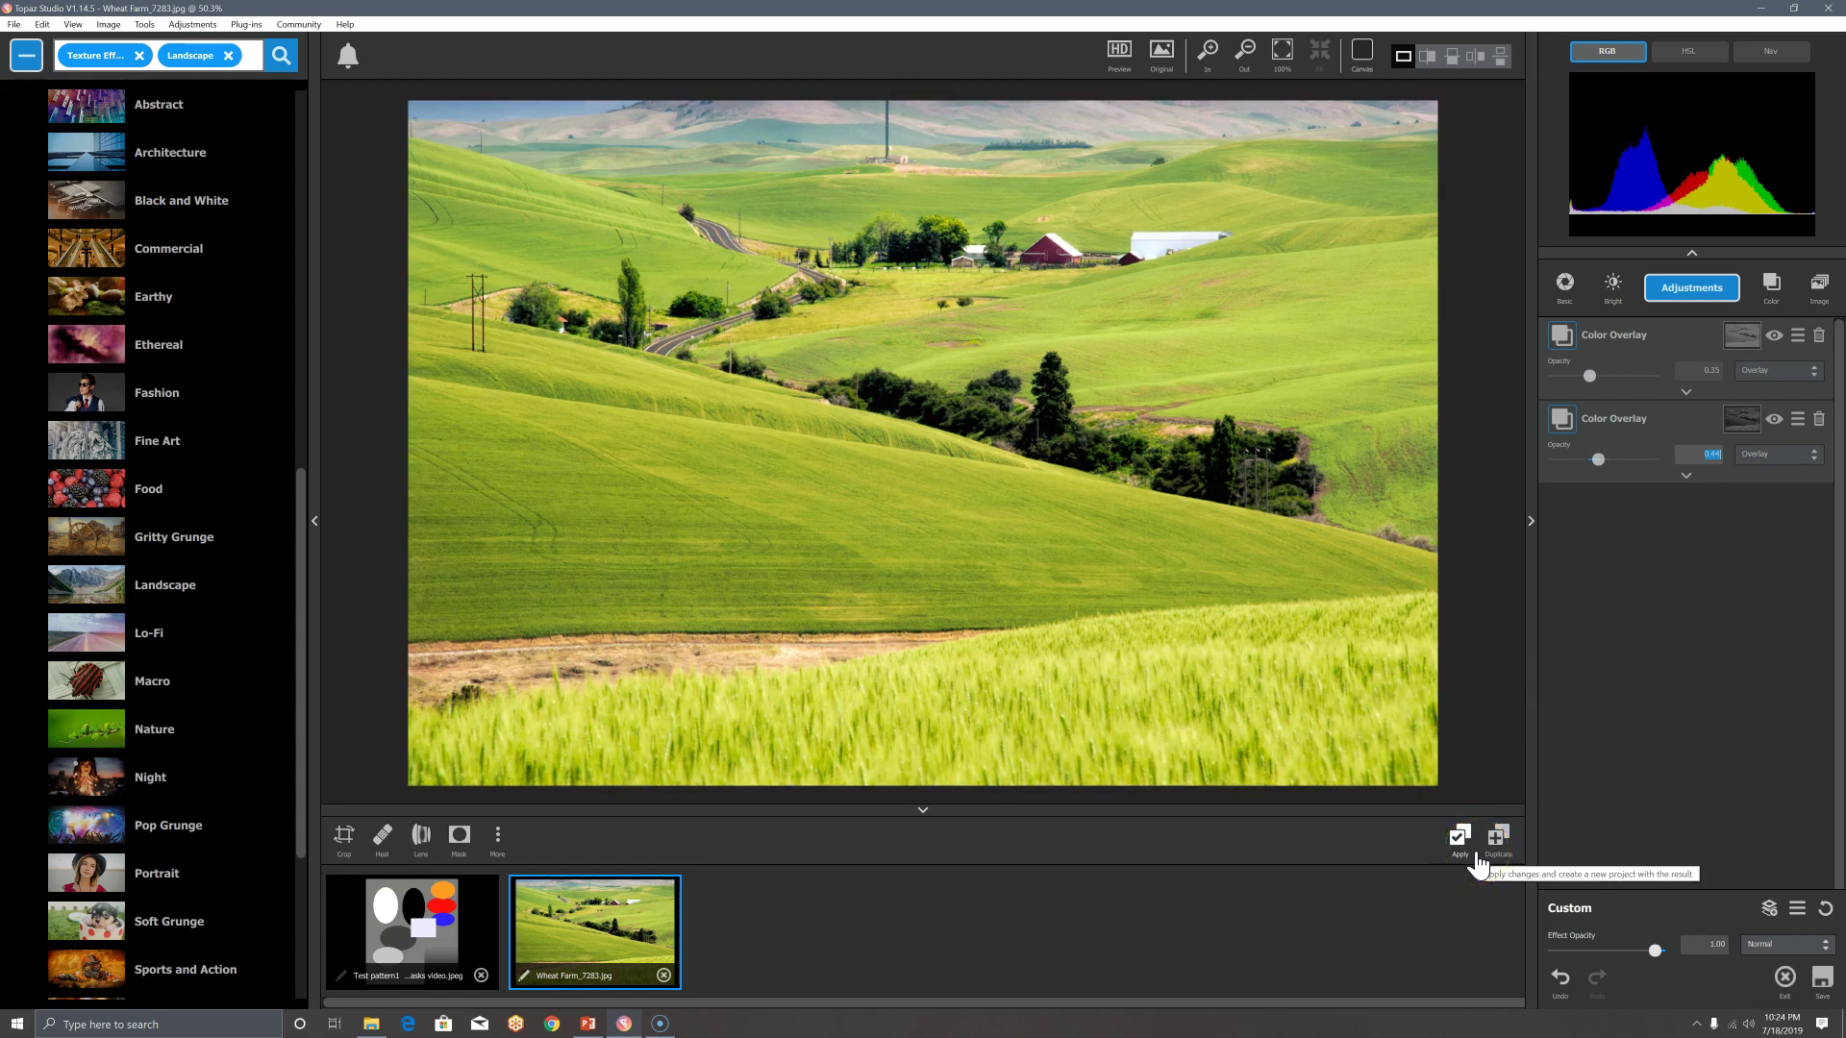
{"action": "left_click", "coordinate": [1479, 838]}
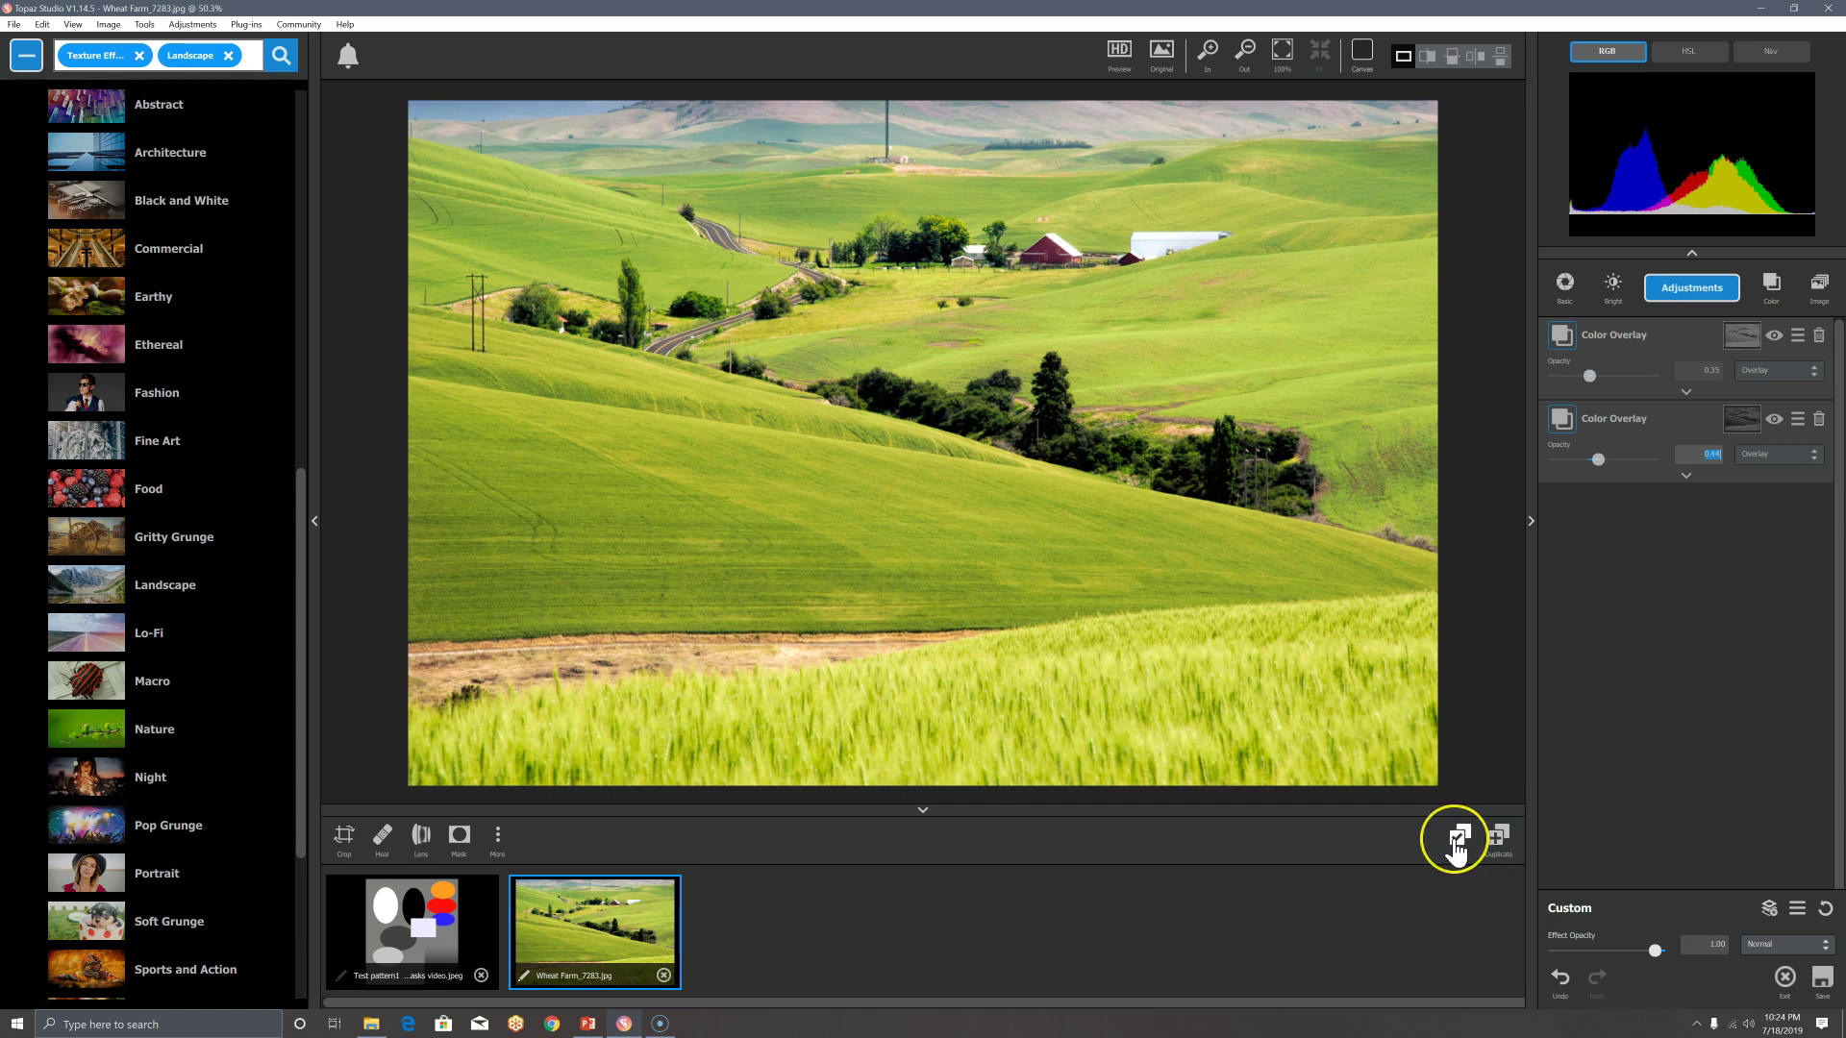